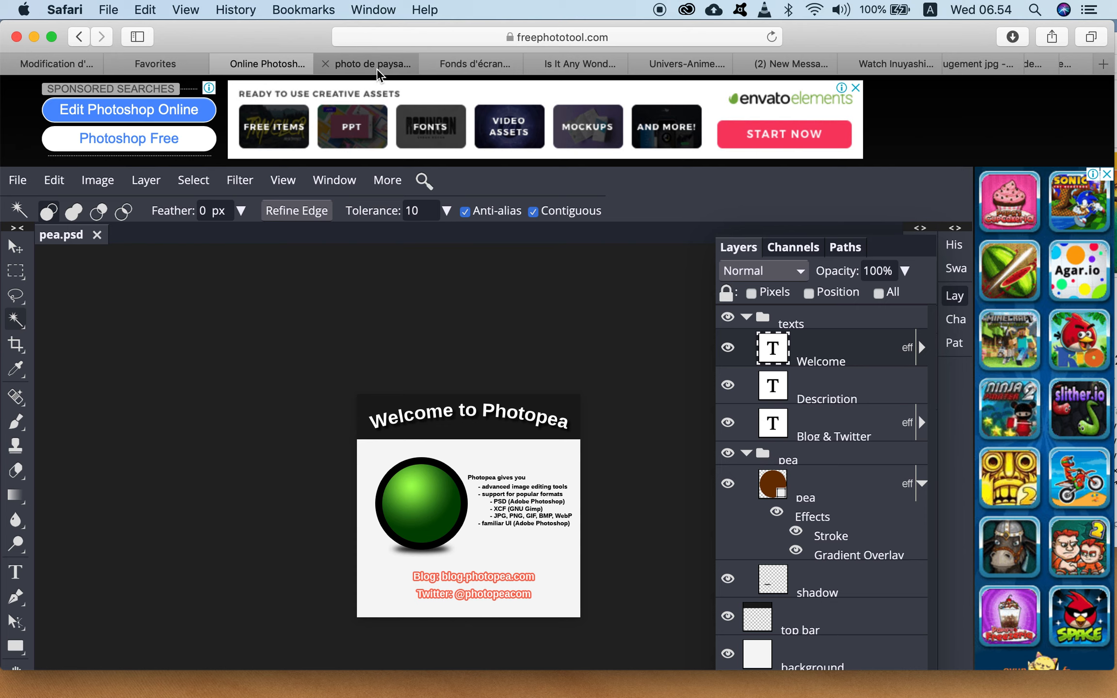
# Check the colour palette assignment instructions on the Moodle page, and return to the online photo editor
pyautogui.click(51, 64)
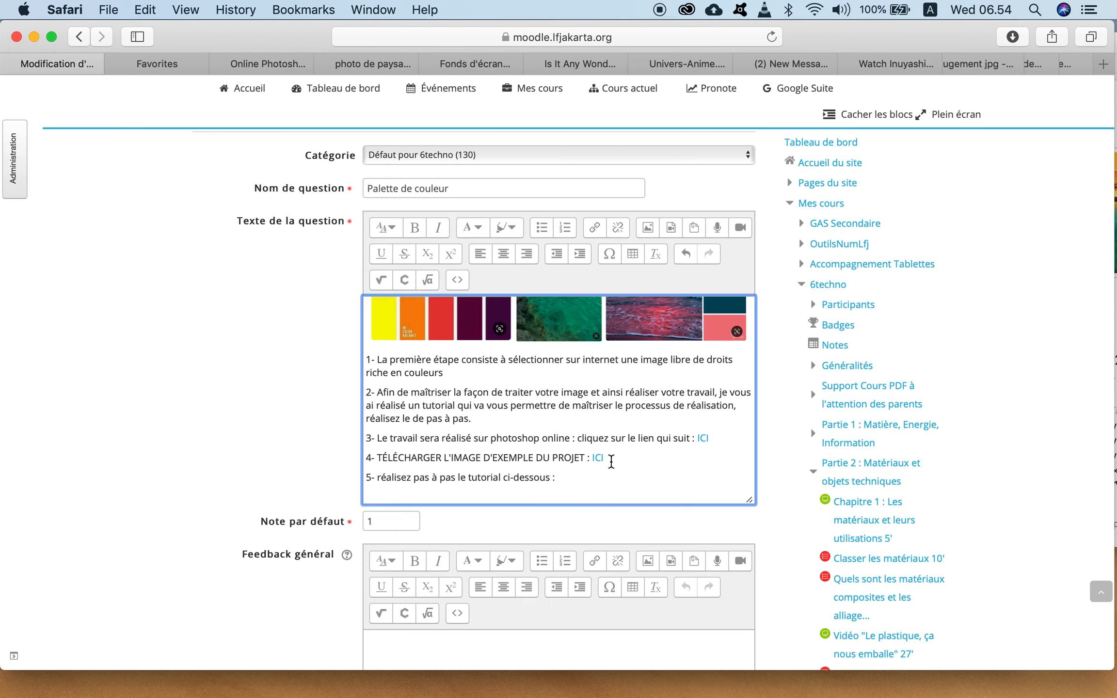
pyautogui.click(285, 68)
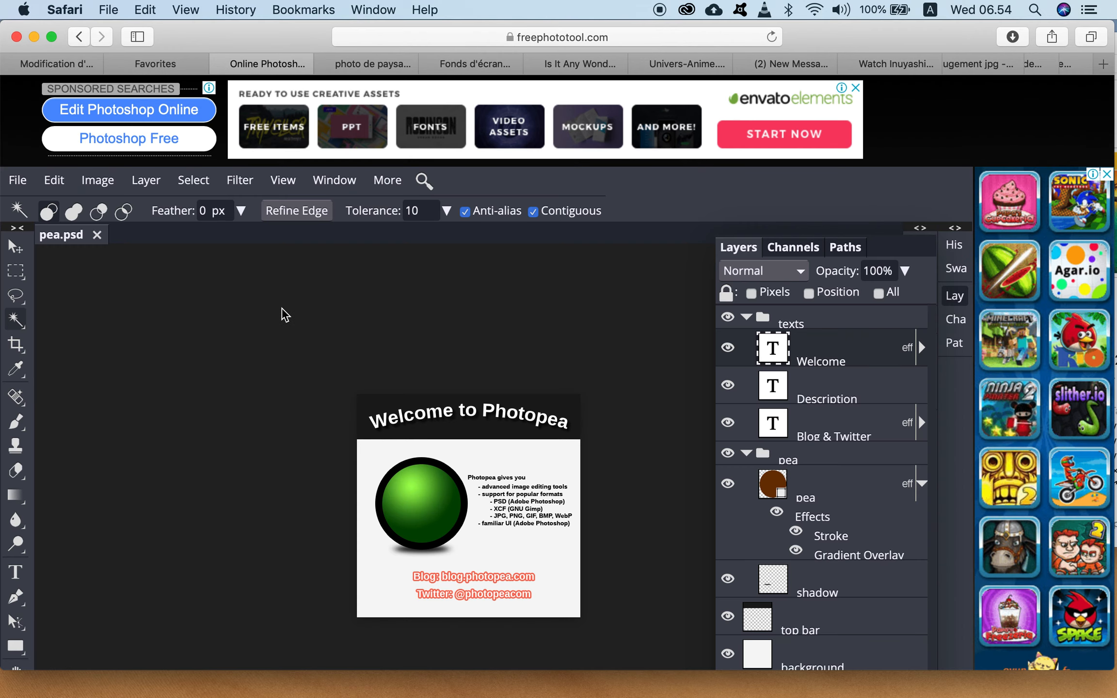
pyautogui.click(17, 179)
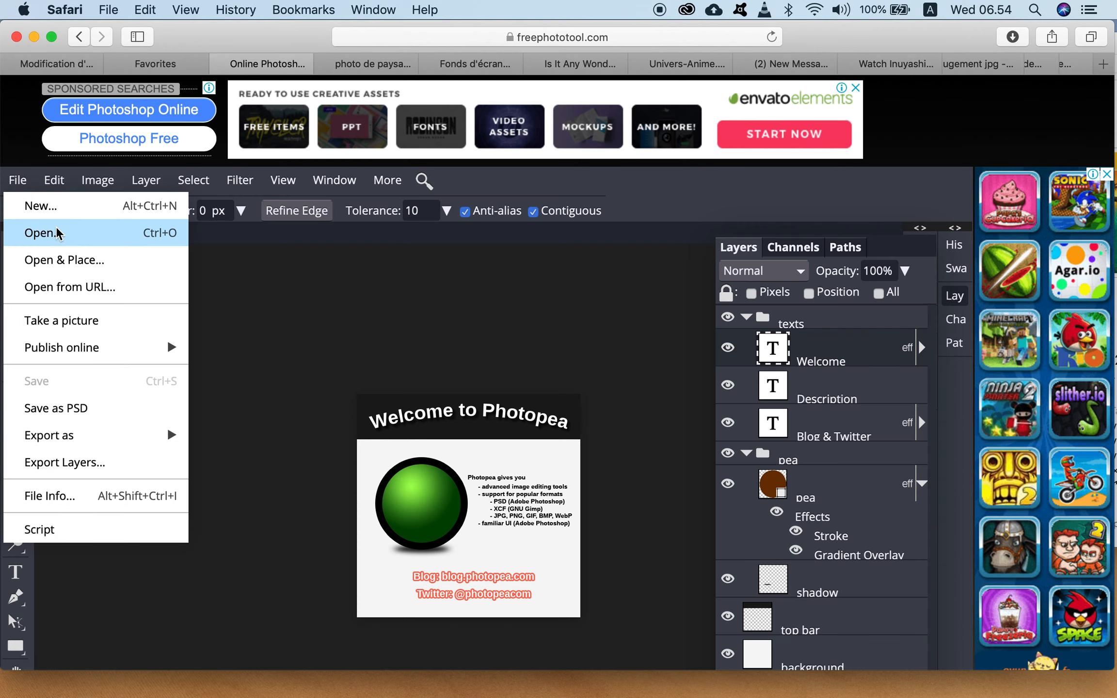
pyautogui.click(23, 183)
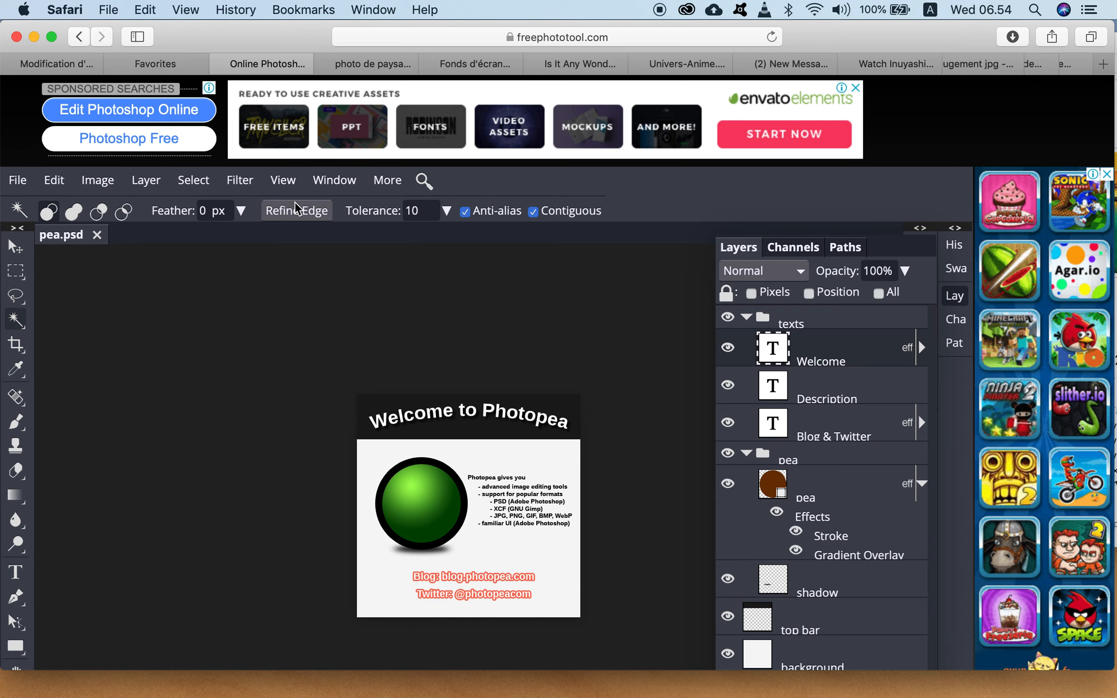
# Open the tropical beach picture with boulders from the landscape image results and locate it on its source page
pyautogui.click(380, 68)
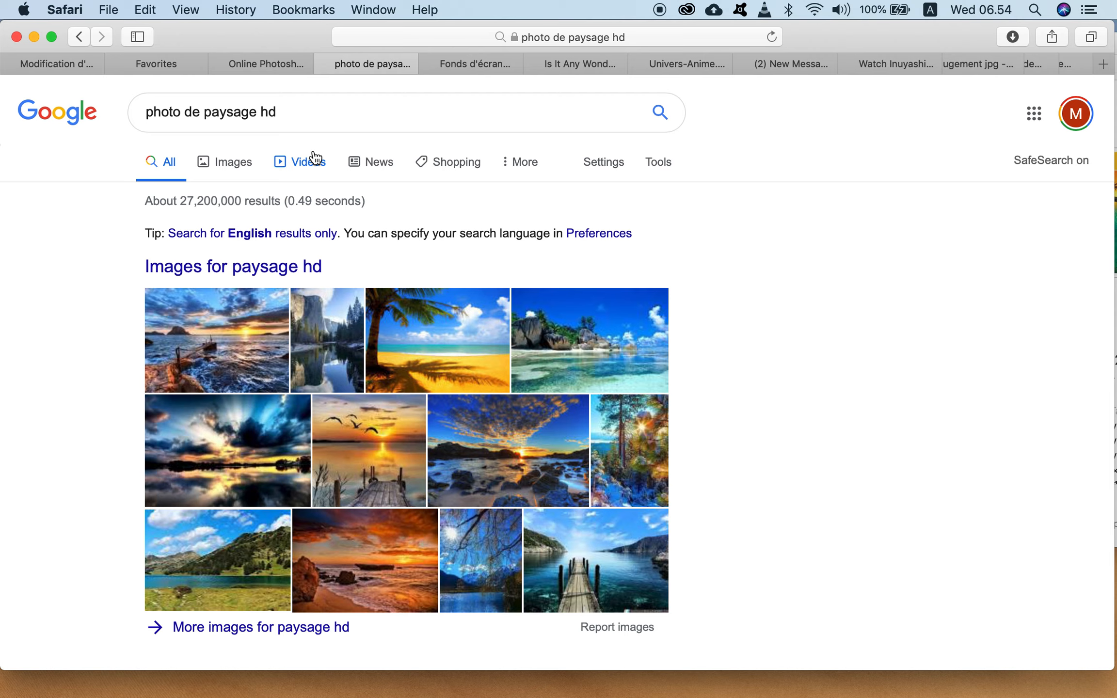
pyautogui.click(612, 356)
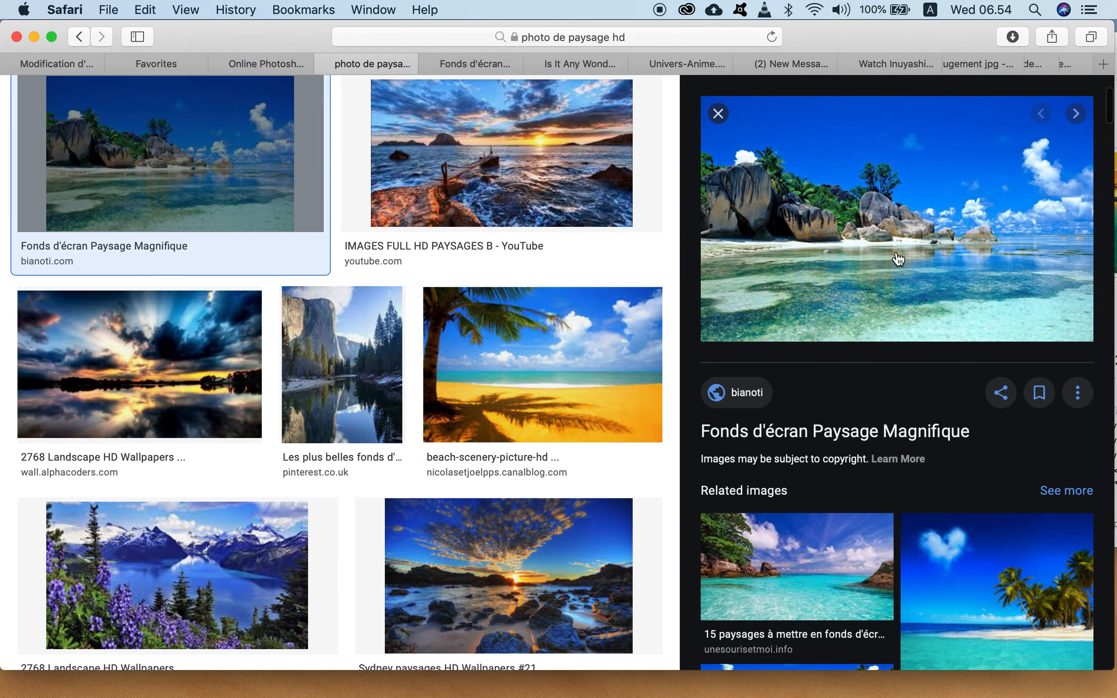
pyautogui.click(897, 253)
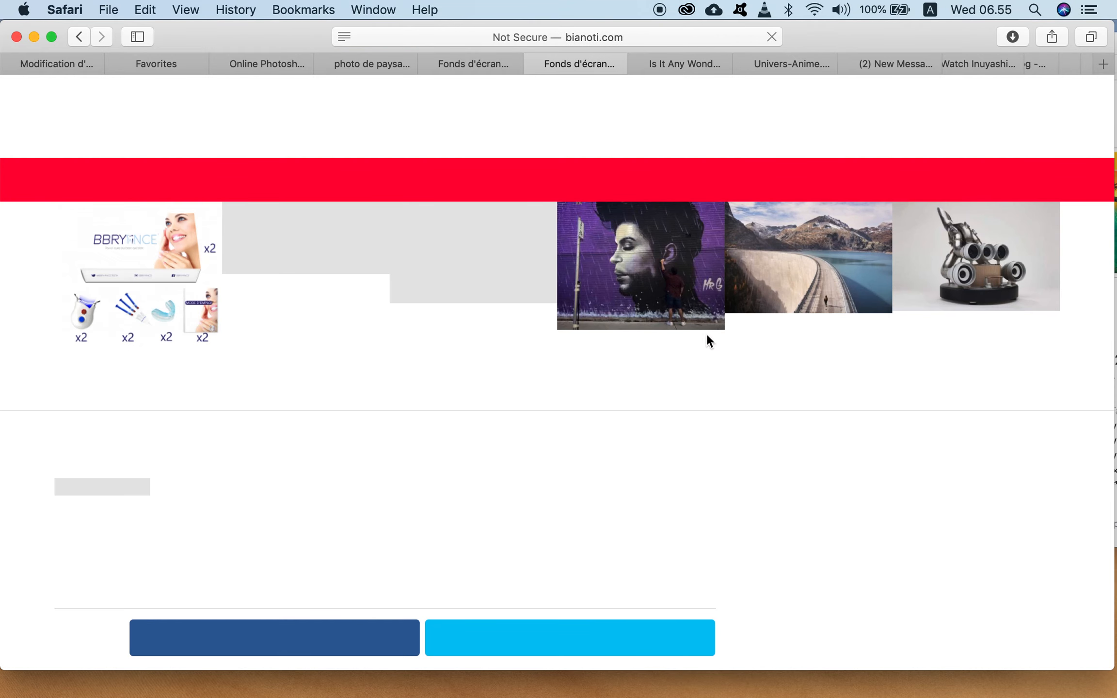
pyautogui.scroll(-15, 510, 411)
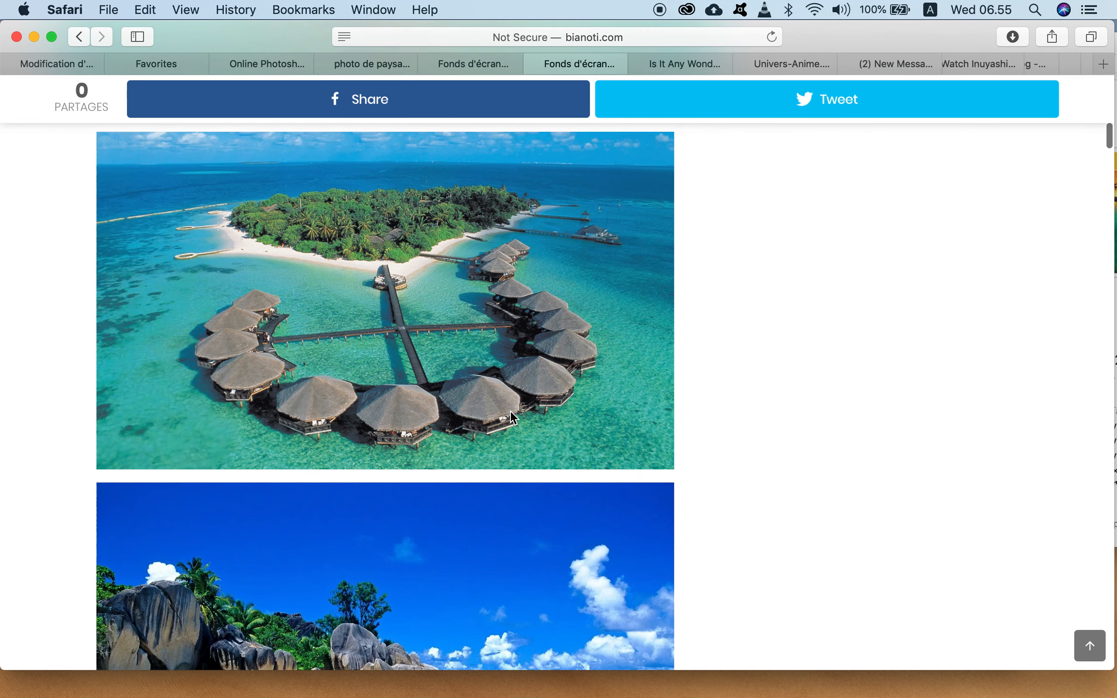
pyautogui.scroll(-7, 510, 410)
pyautogui.scroll(2, 463, 344)
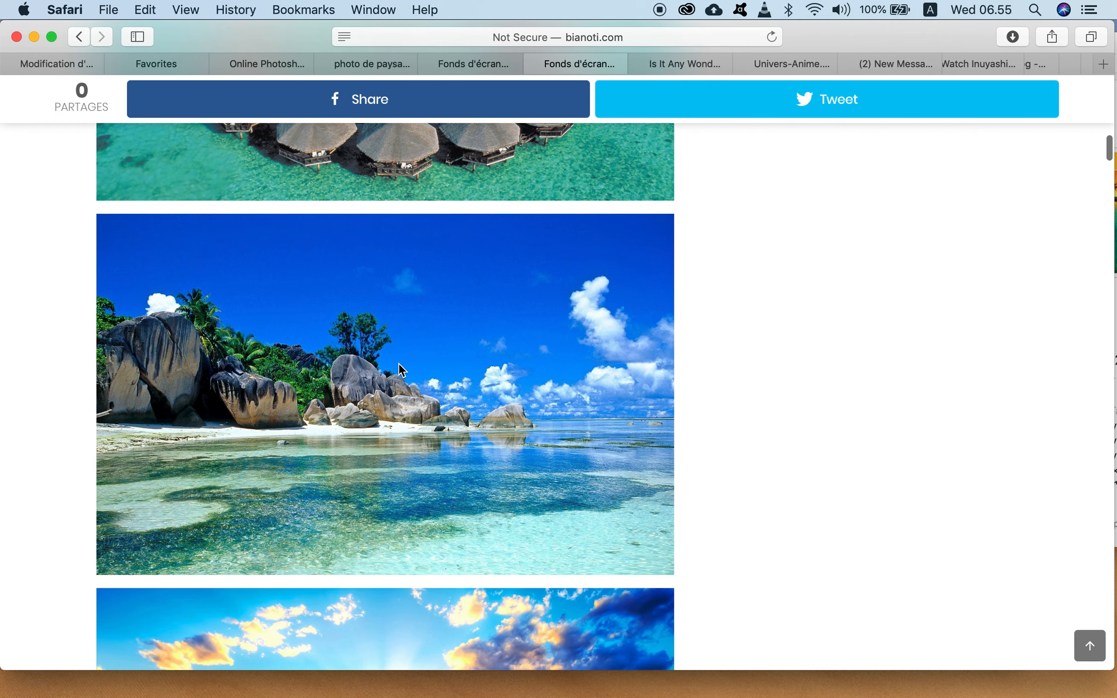
pyautogui.rightClick(398, 364)
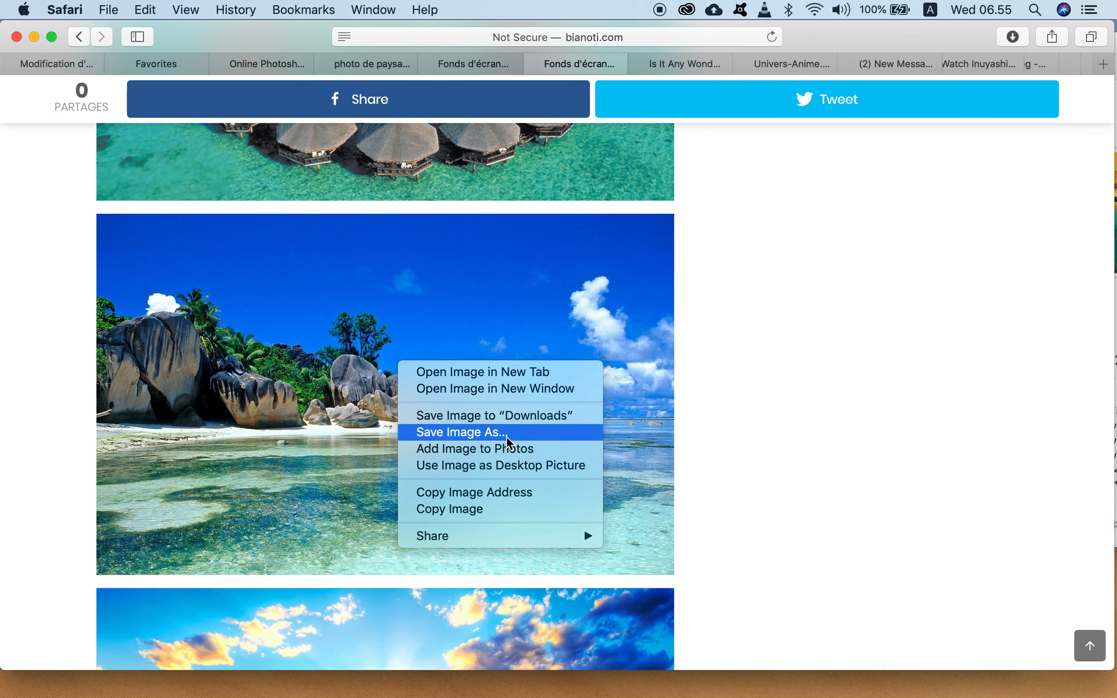
pyautogui.click(489, 432)
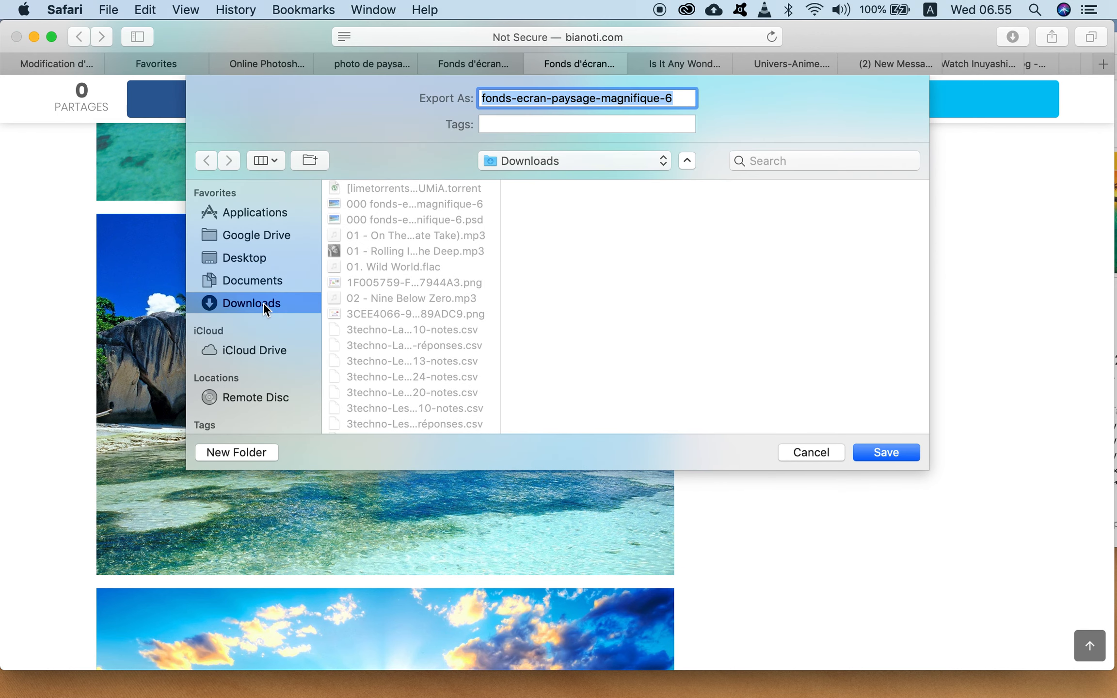
pyautogui.click(410, 203)
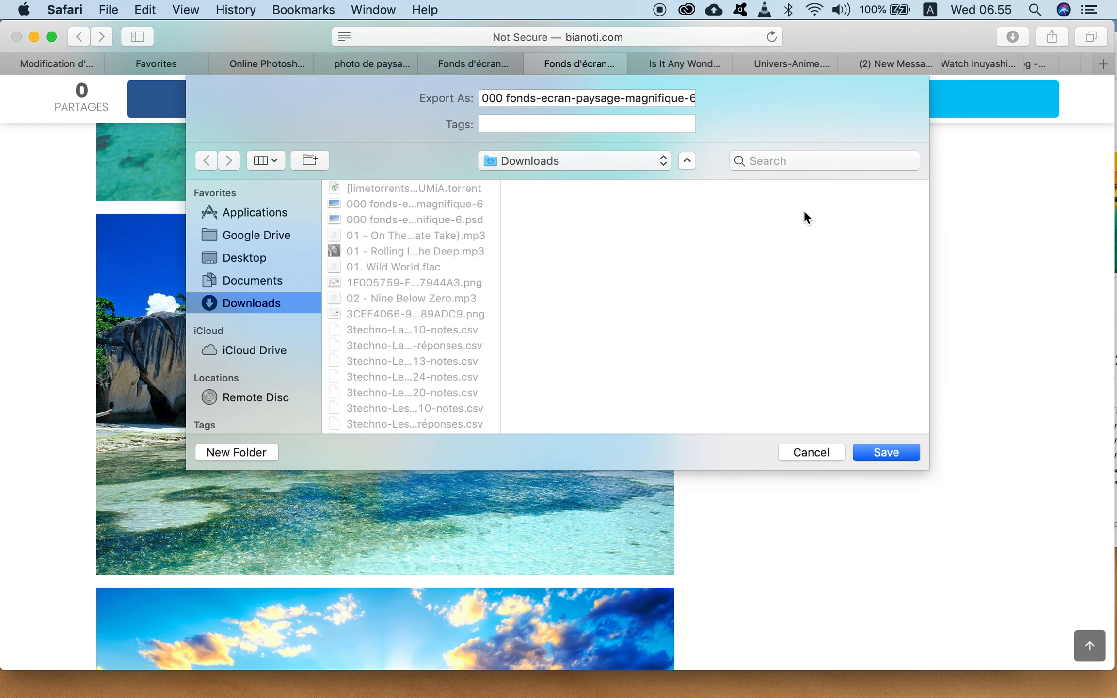
pyautogui.click(809, 451)
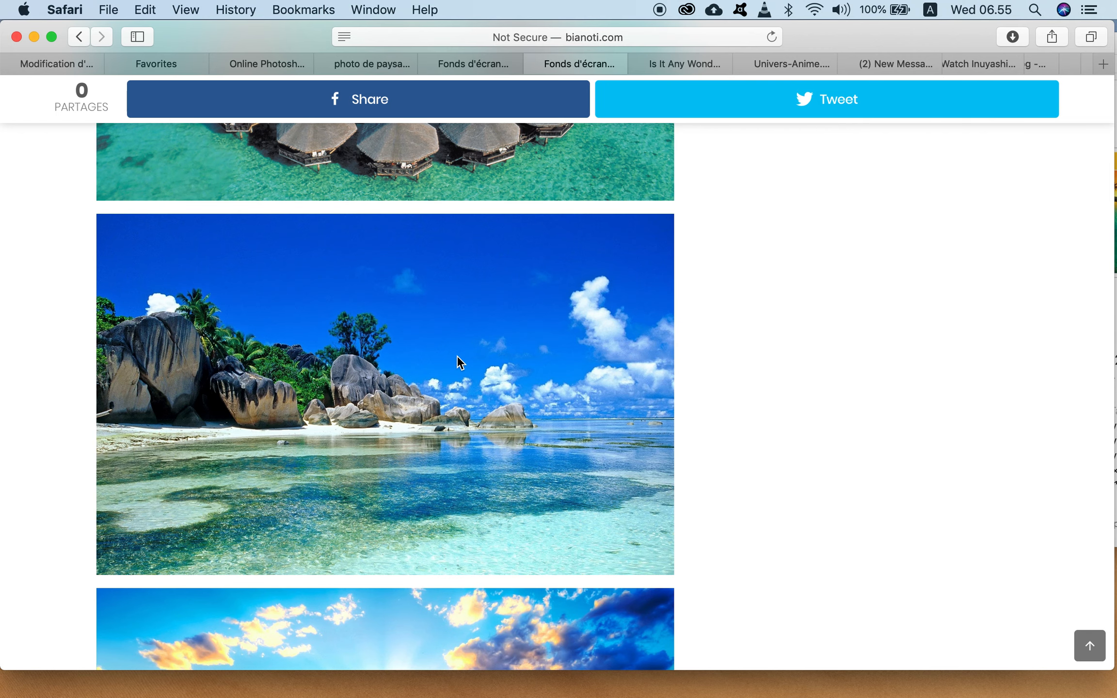
# Open the JPEG "000 fonds-ecran-paysage-magnifique-6" from the Downloads folder in the online photo editor
pyautogui.click(262, 64)
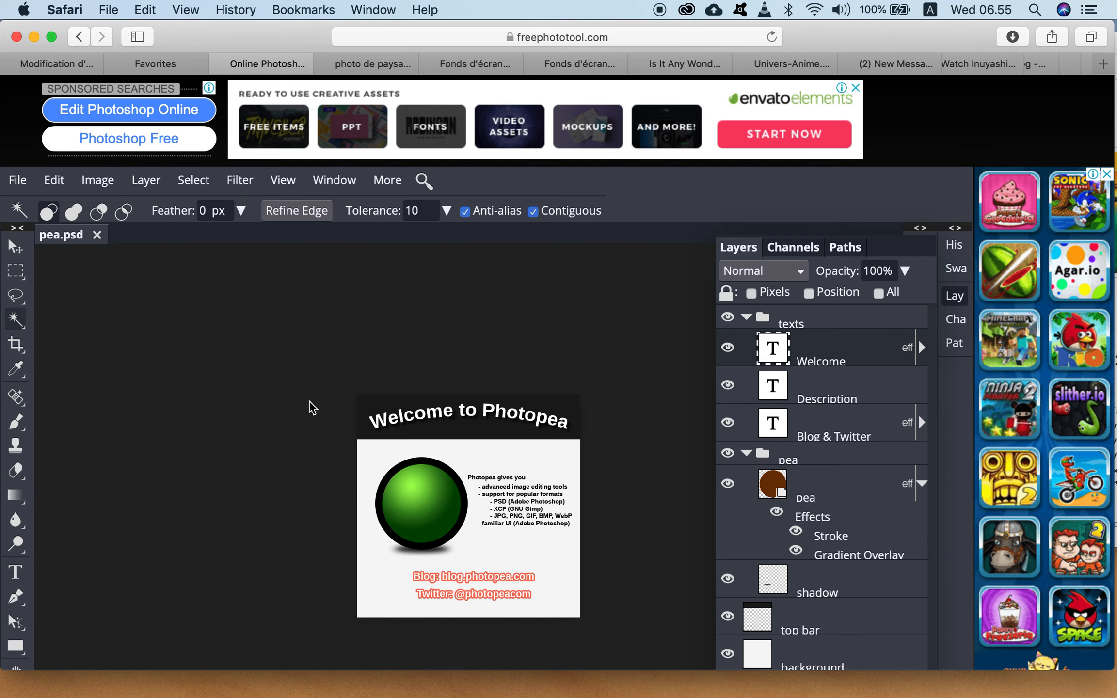
pyautogui.click(17, 180)
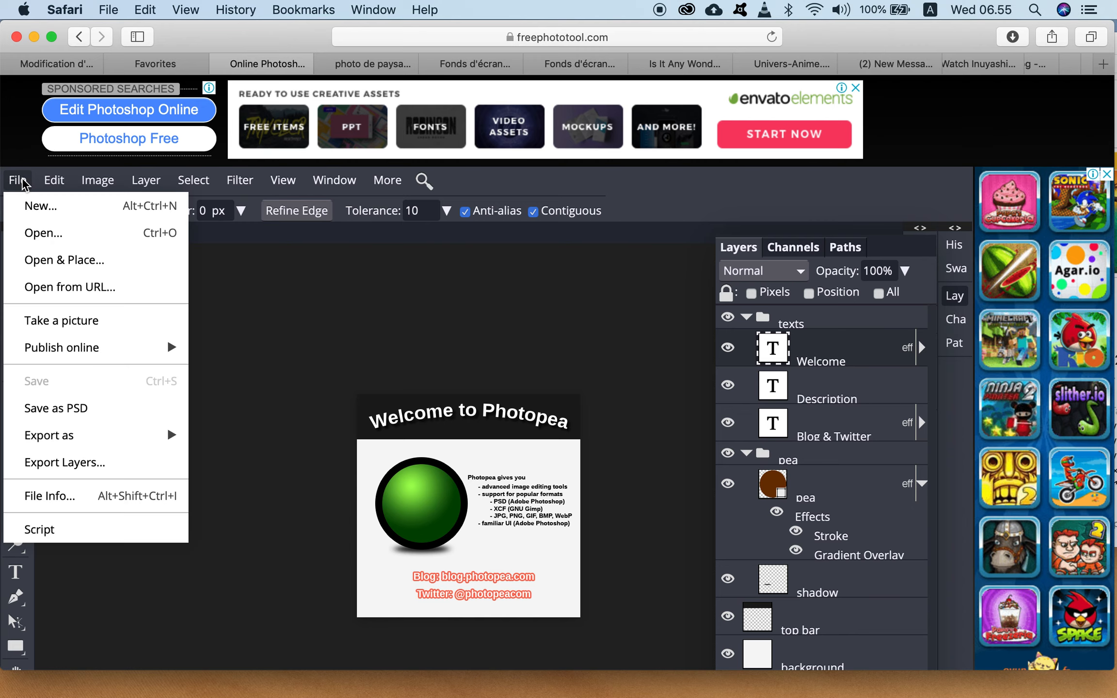
pyautogui.click(53, 245)
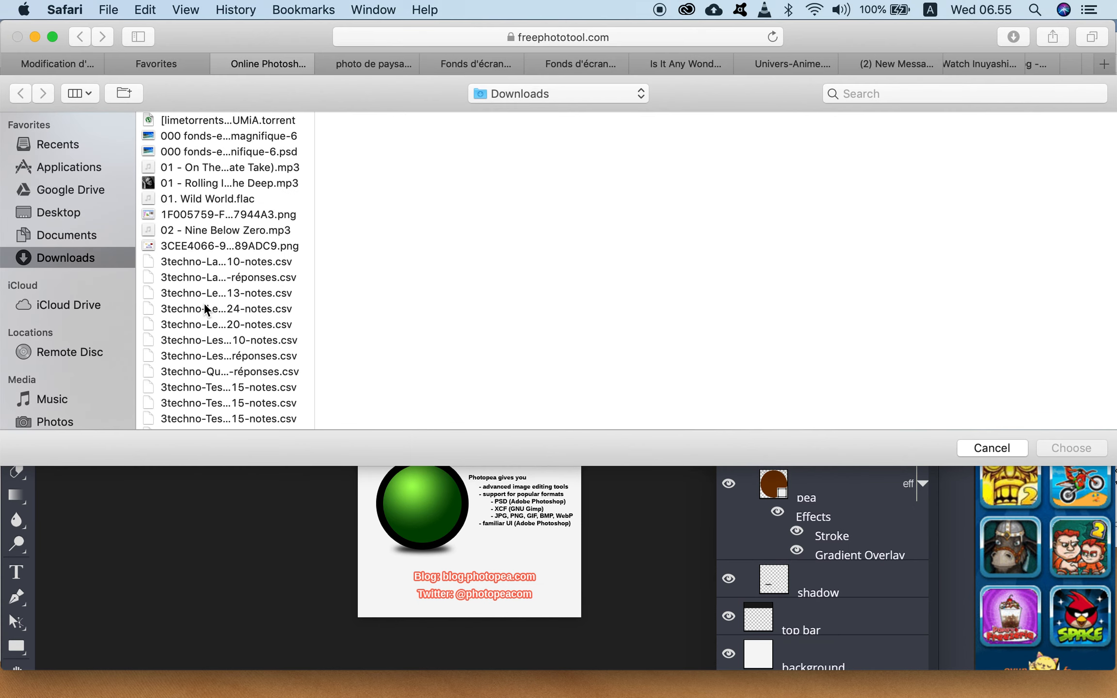
pyautogui.click(273, 135)
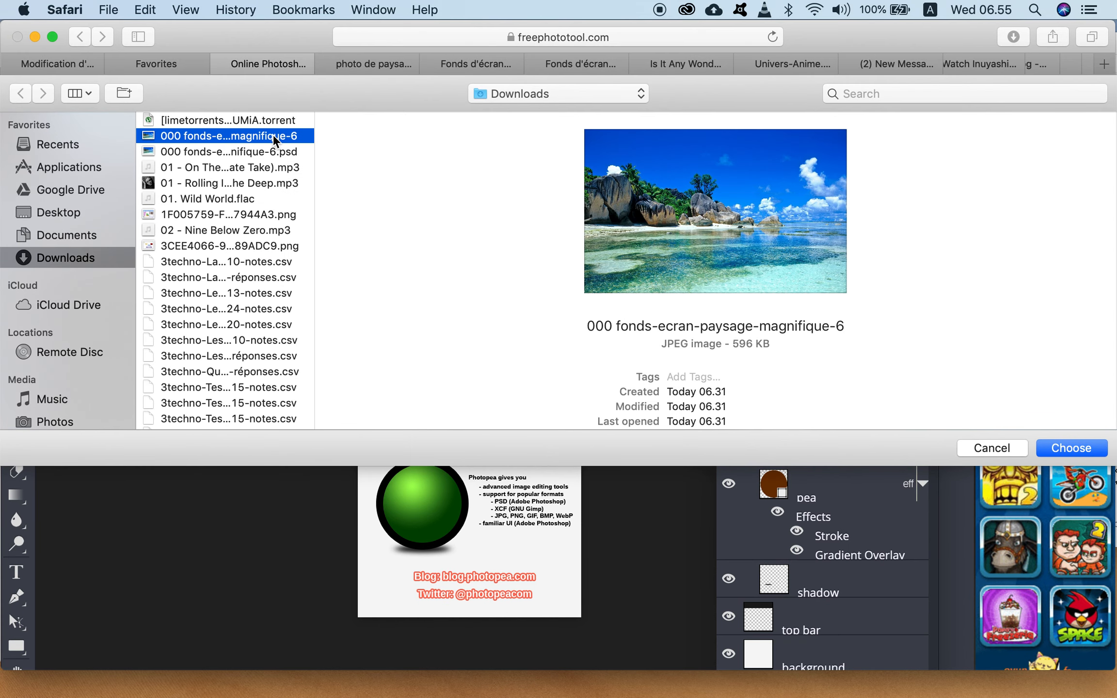
pyautogui.click(1071, 447)
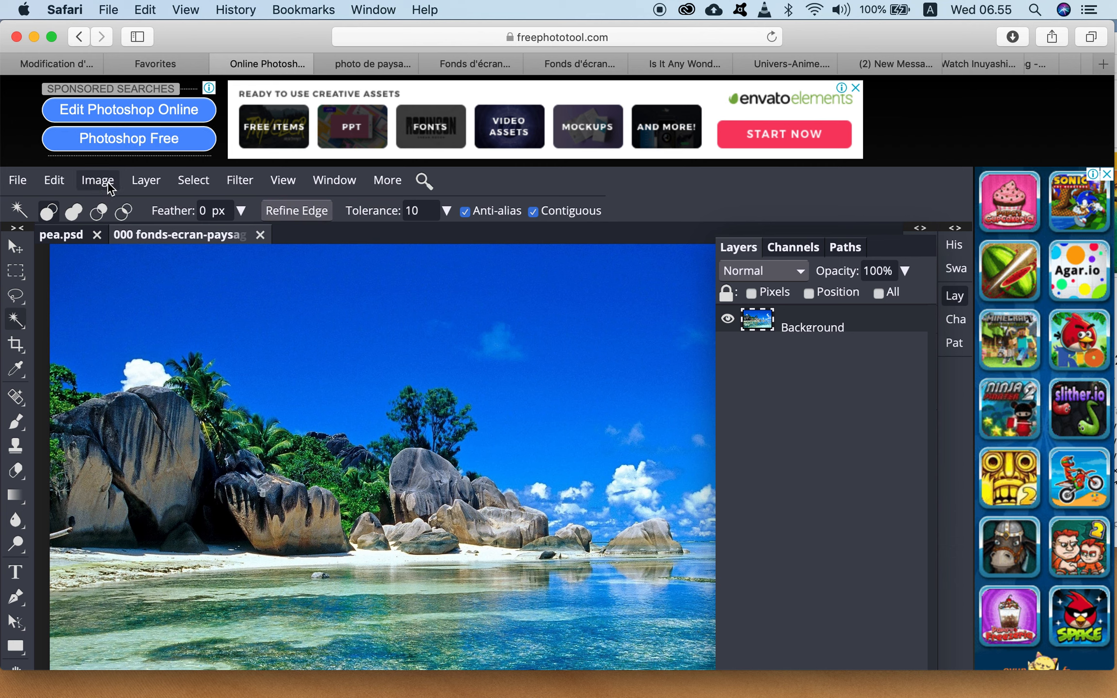
# Zoom out one level on the beach image and collapse the Layers panel to uncover the whole picture
pyautogui.click(296, 193)
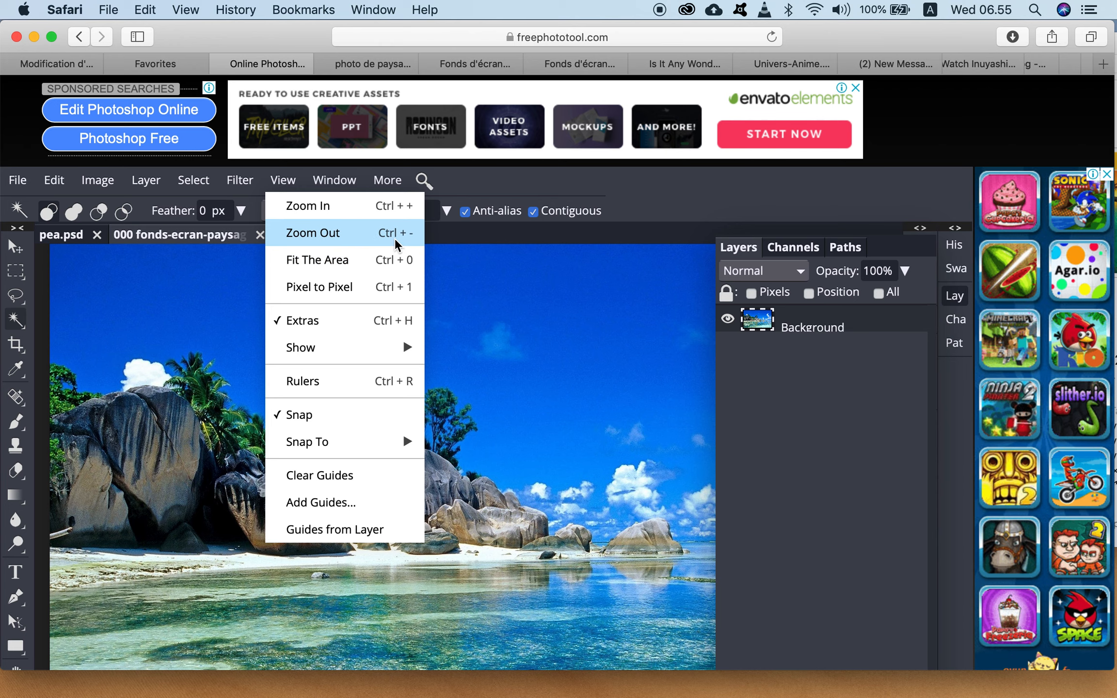
pyautogui.click(350, 238)
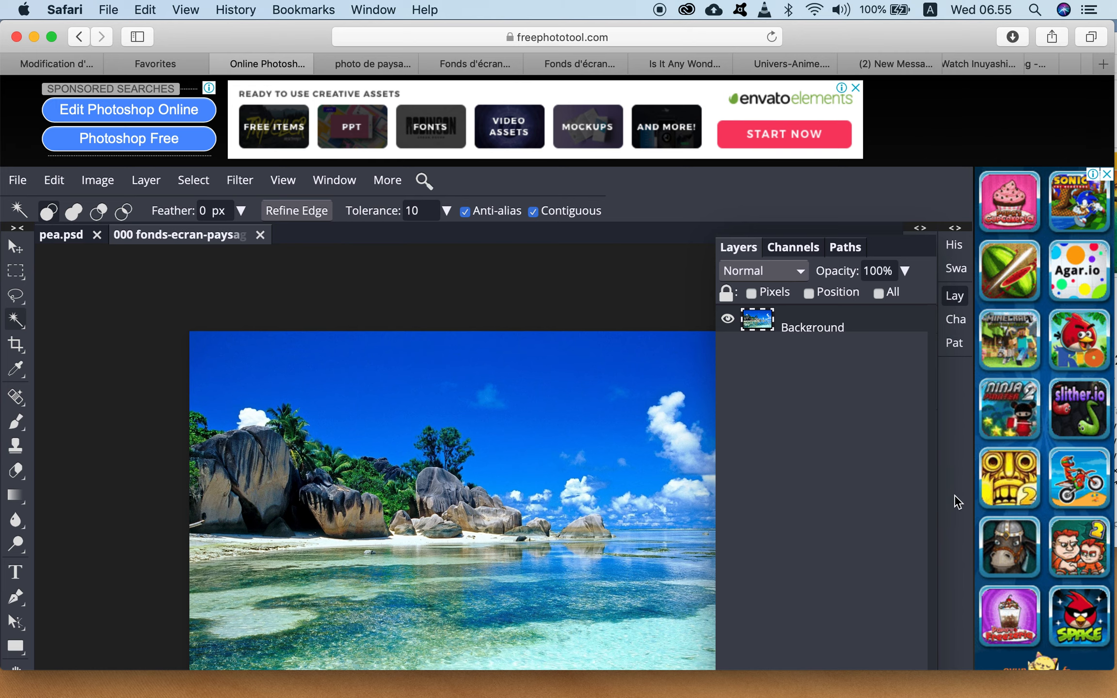
pyautogui.scroll(-5, 957, 500)
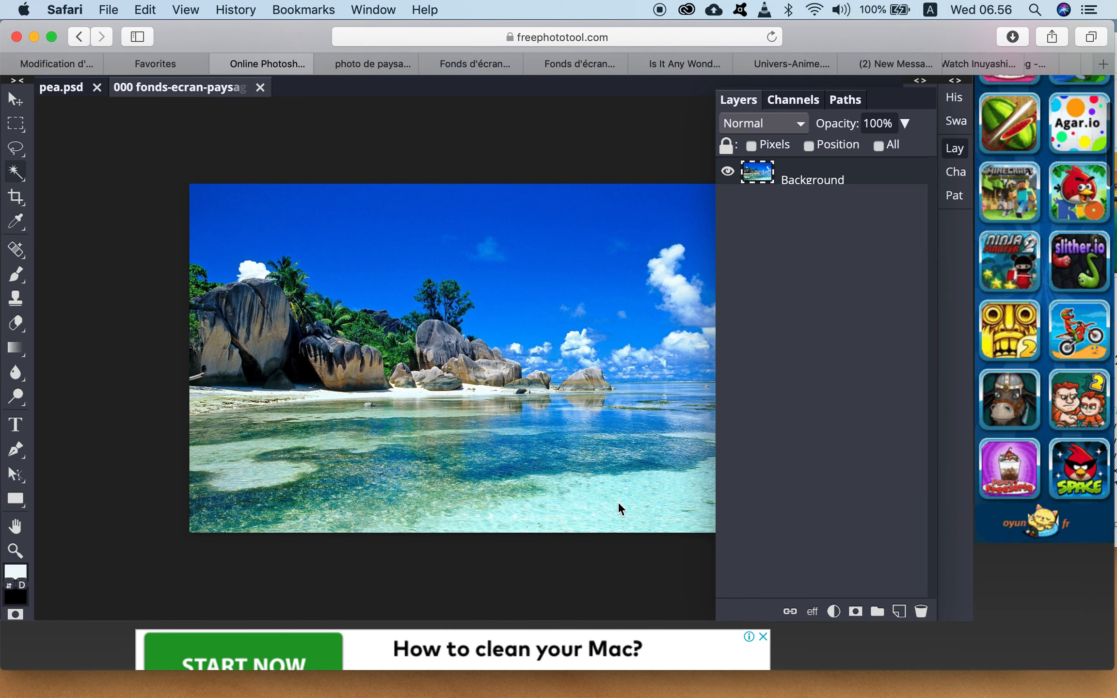
pyautogui.scroll(2, 803, 443)
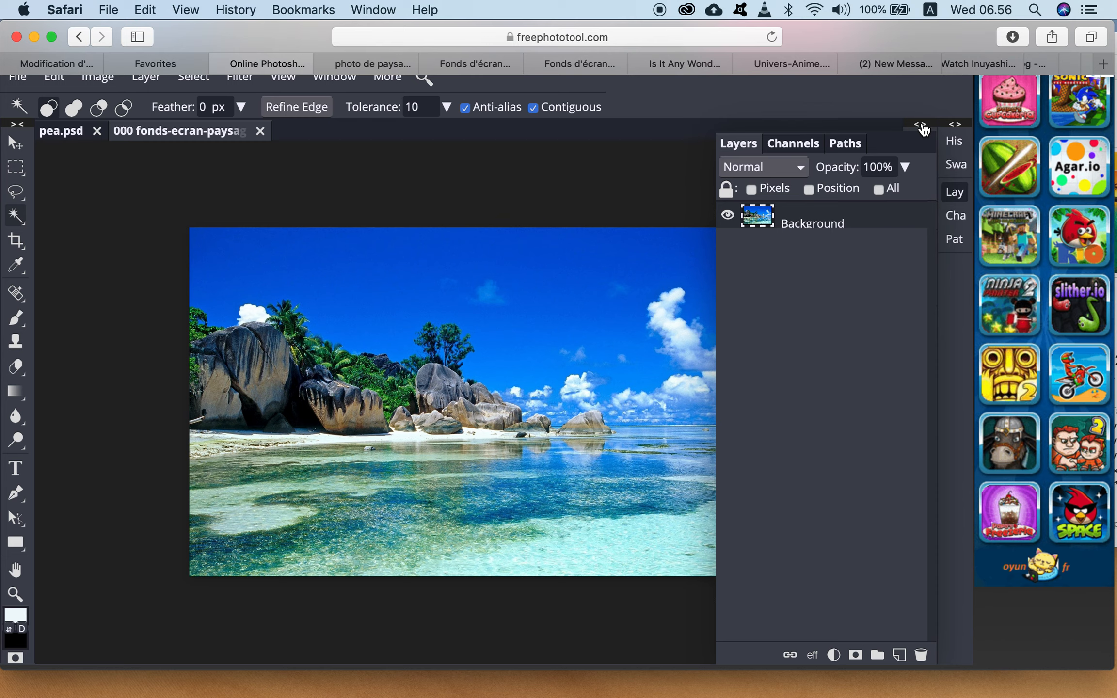
pyautogui.click(920, 124)
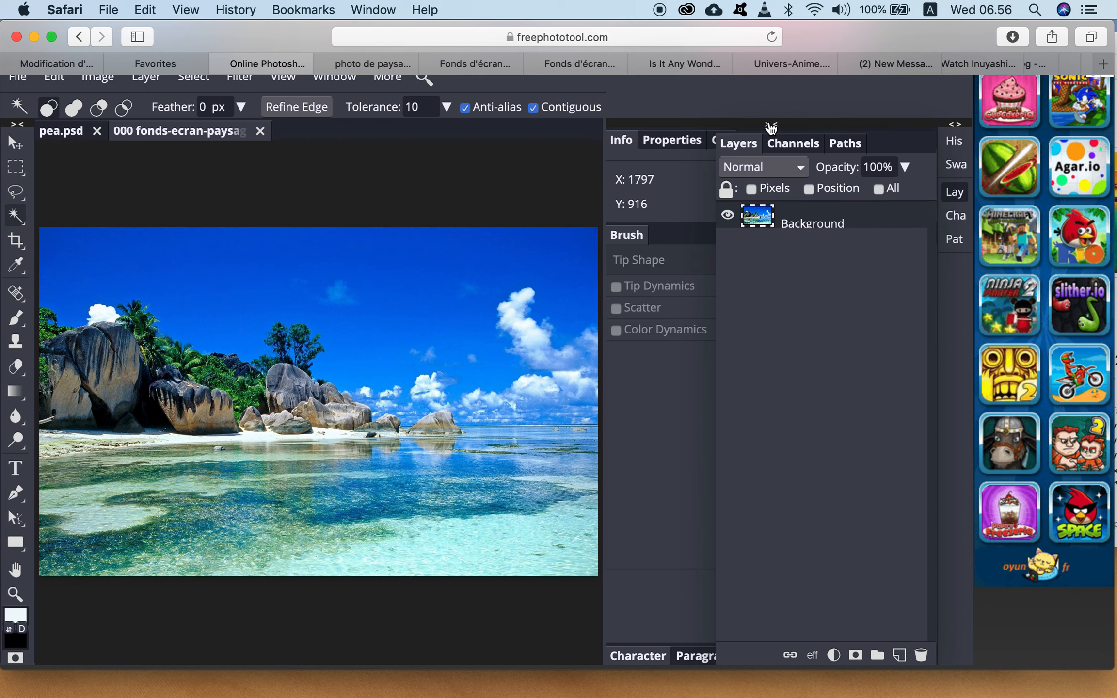
pyautogui.click(774, 123)
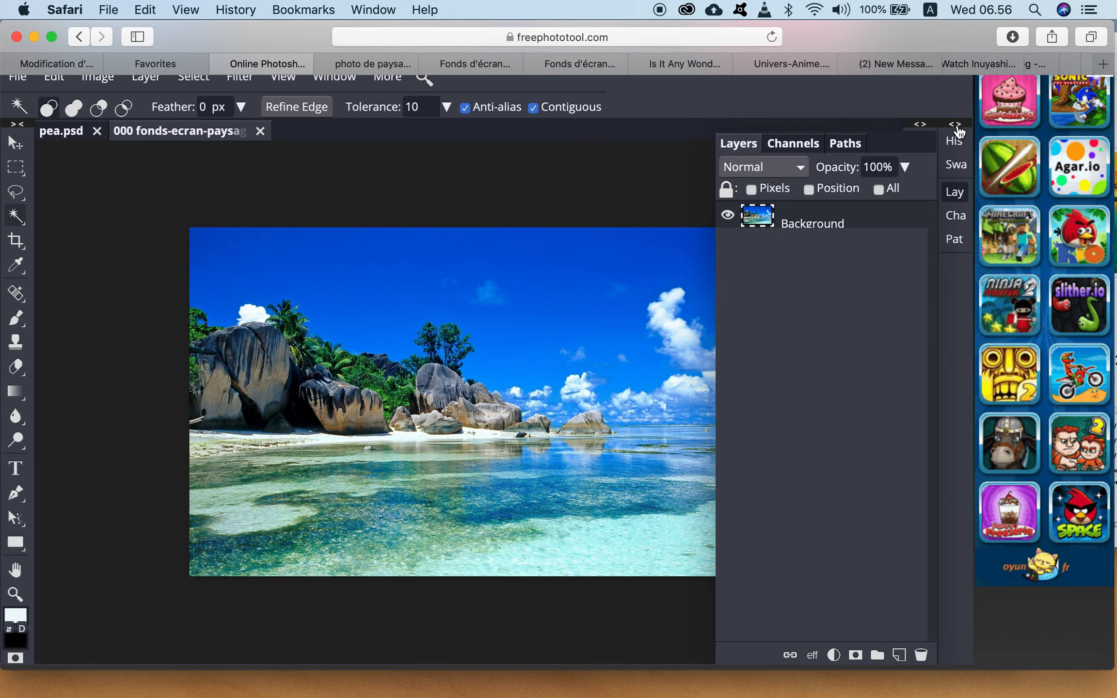
pyautogui.click(954, 124)
pyautogui.click(857, 125)
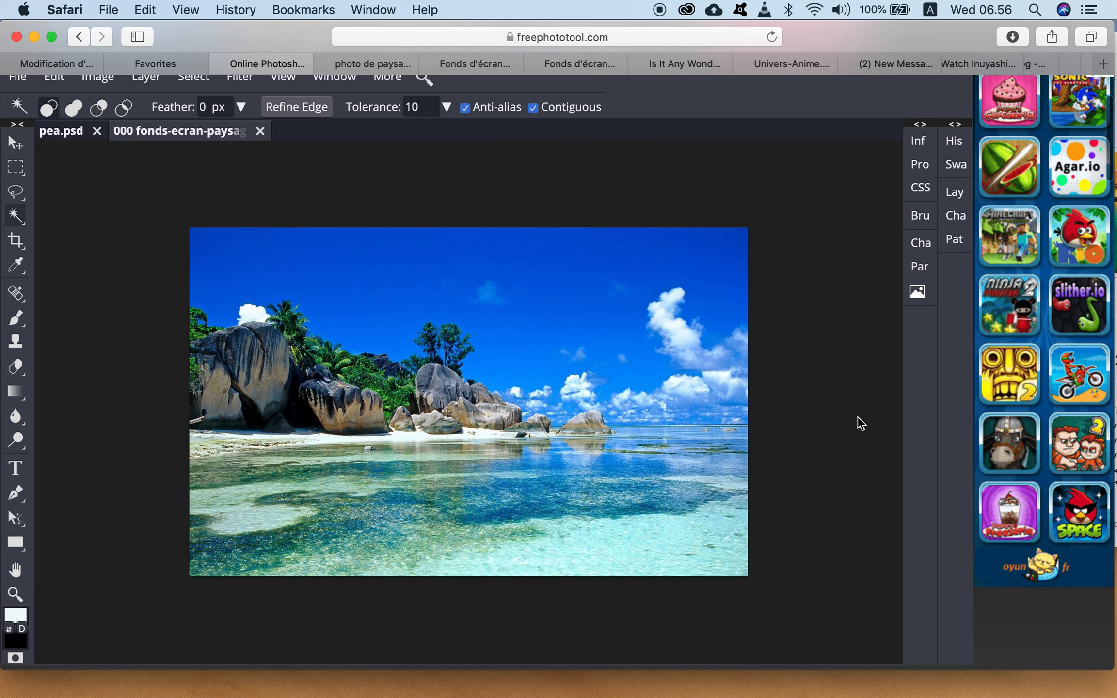
# Check the beach image's width, height and DPI in the Image Size settings without changing them
pyautogui.scroll(2, 932, 424)
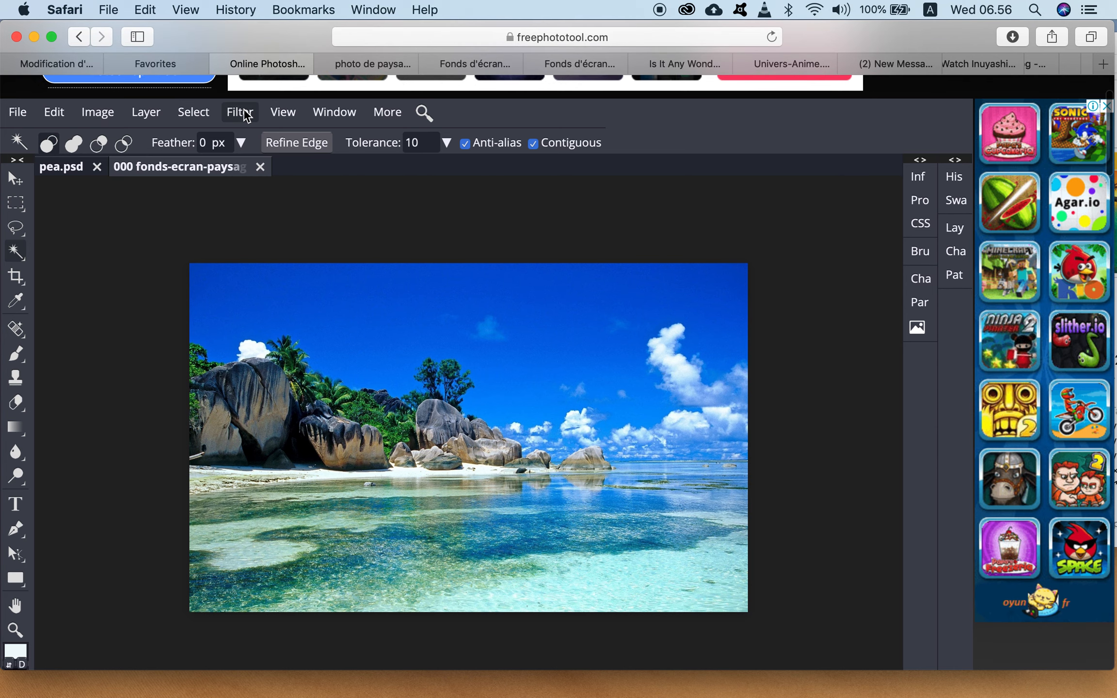
pyautogui.click(102, 112)
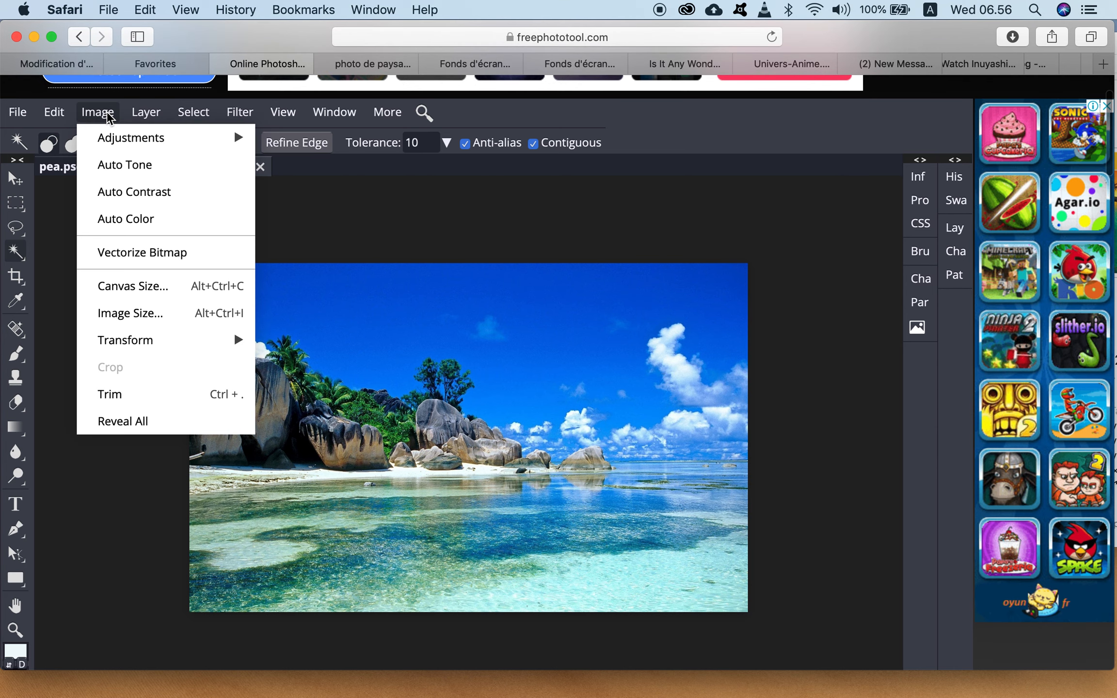
pyautogui.click(131, 313)
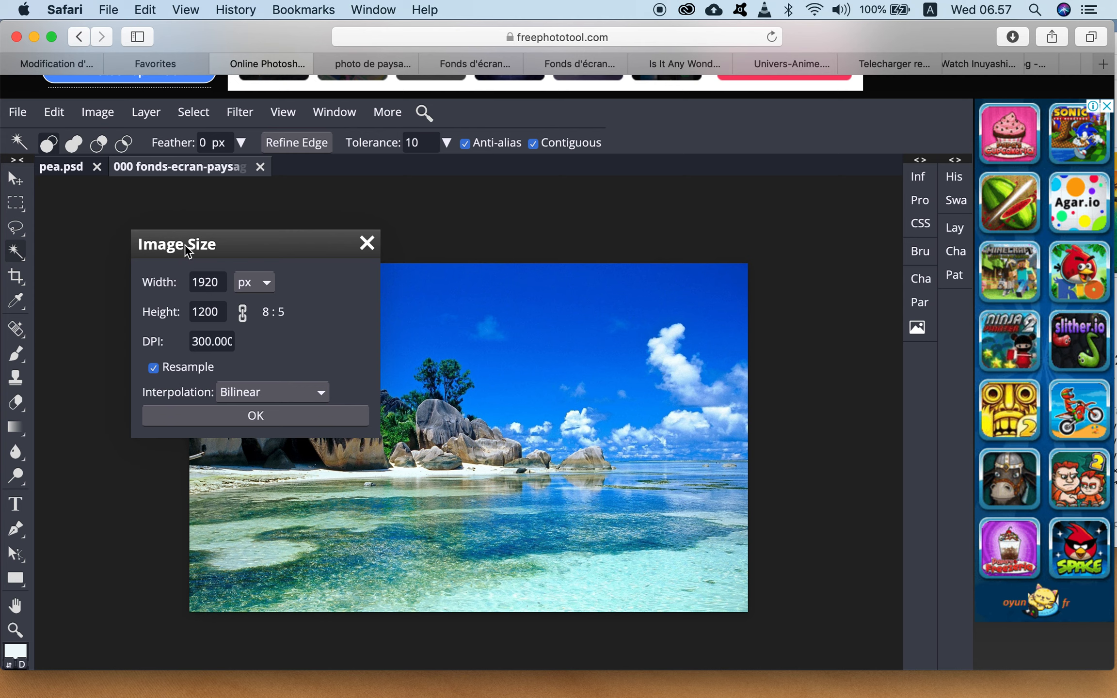
pyautogui.click(277, 420)
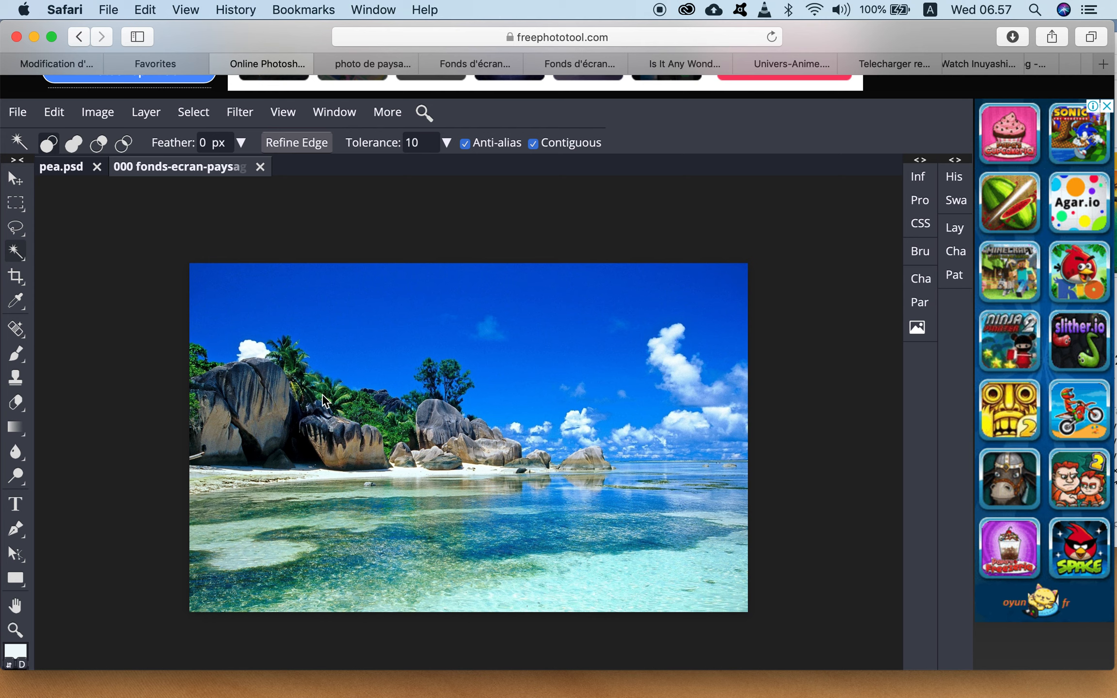
pyautogui.click(108, 117)
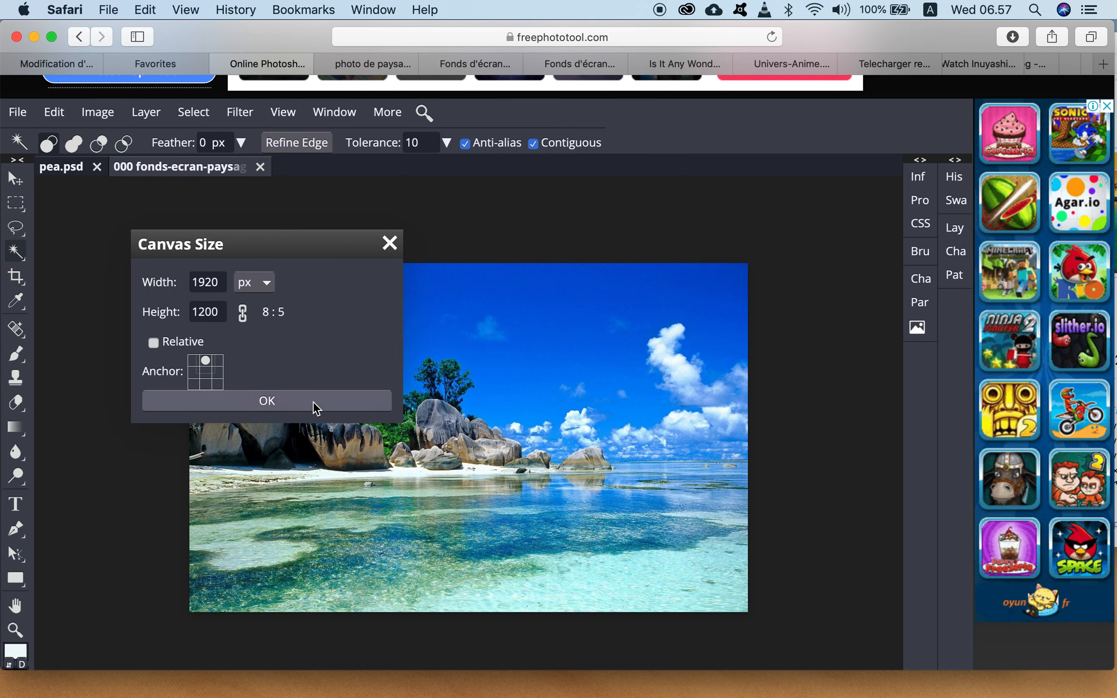
pyautogui.doubleClick(210, 281)
pyautogui.click(393, 245)
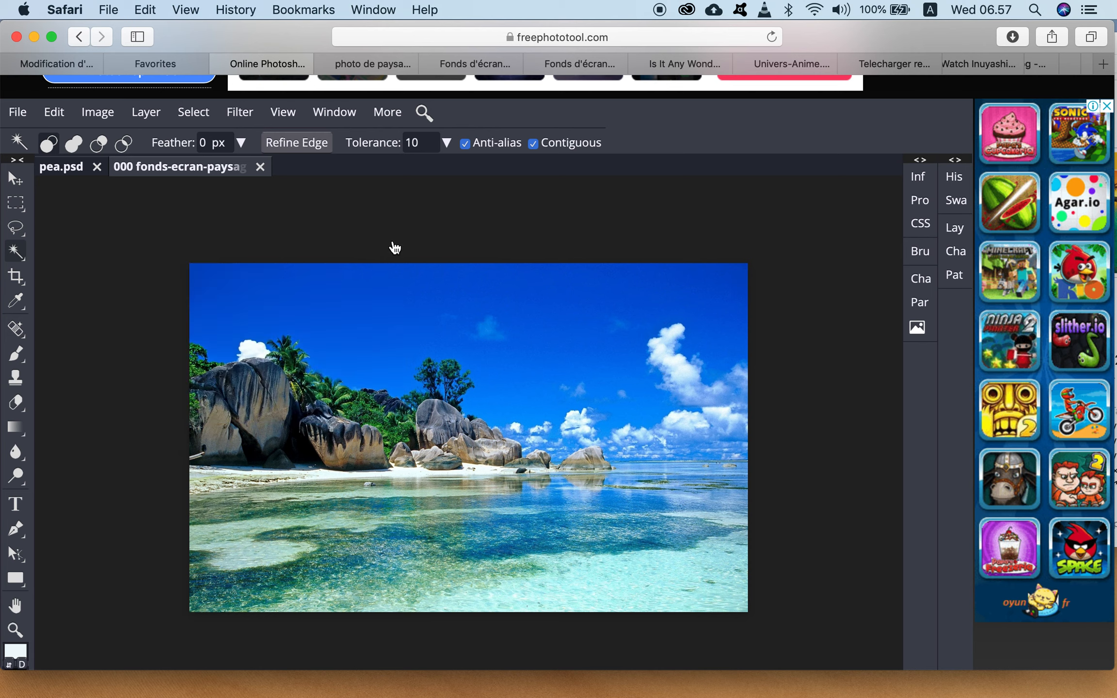
# Resize the beach image to a width of 2200 px, keeping its height linked in proportion
pyautogui.click(110, 117)
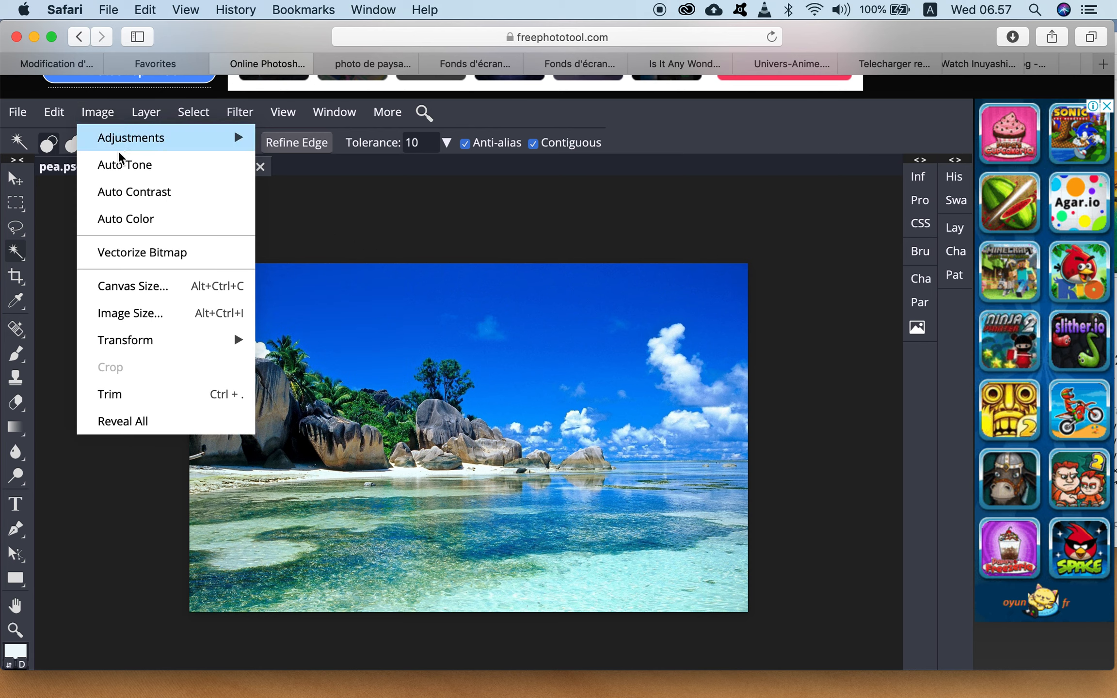
pyautogui.click(154, 314)
pyautogui.doubleClick(214, 282)
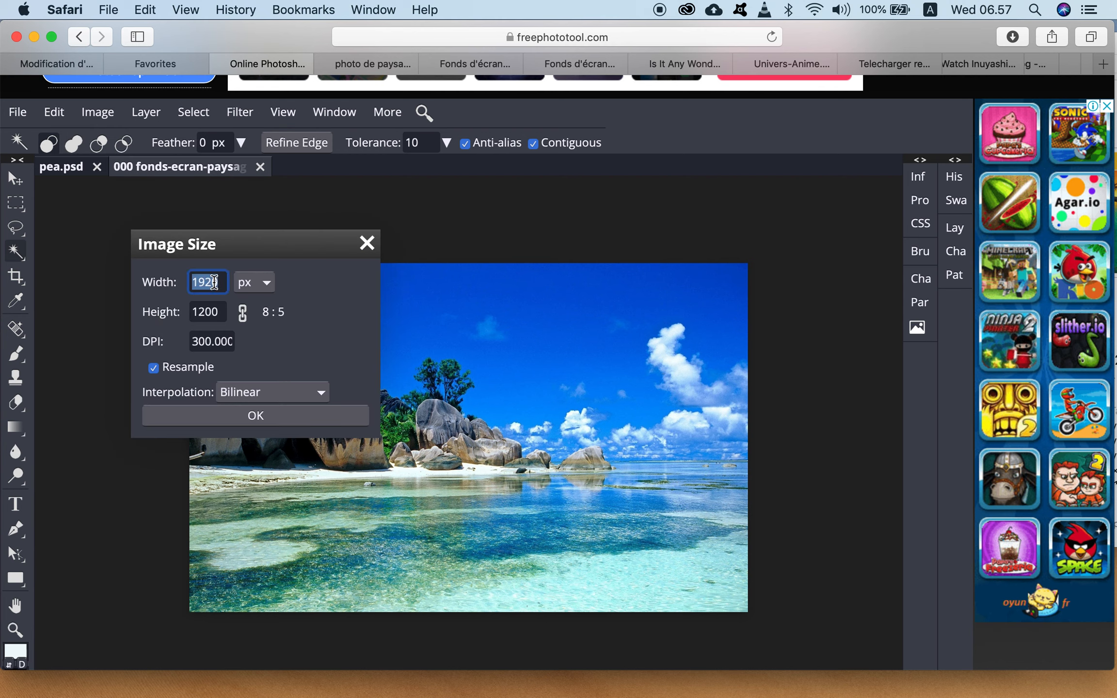
pyautogui.write('2200')
pyautogui.click(244, 315)
pyautogui.doubleClick(209, 281)
pyautogui.write('2200')
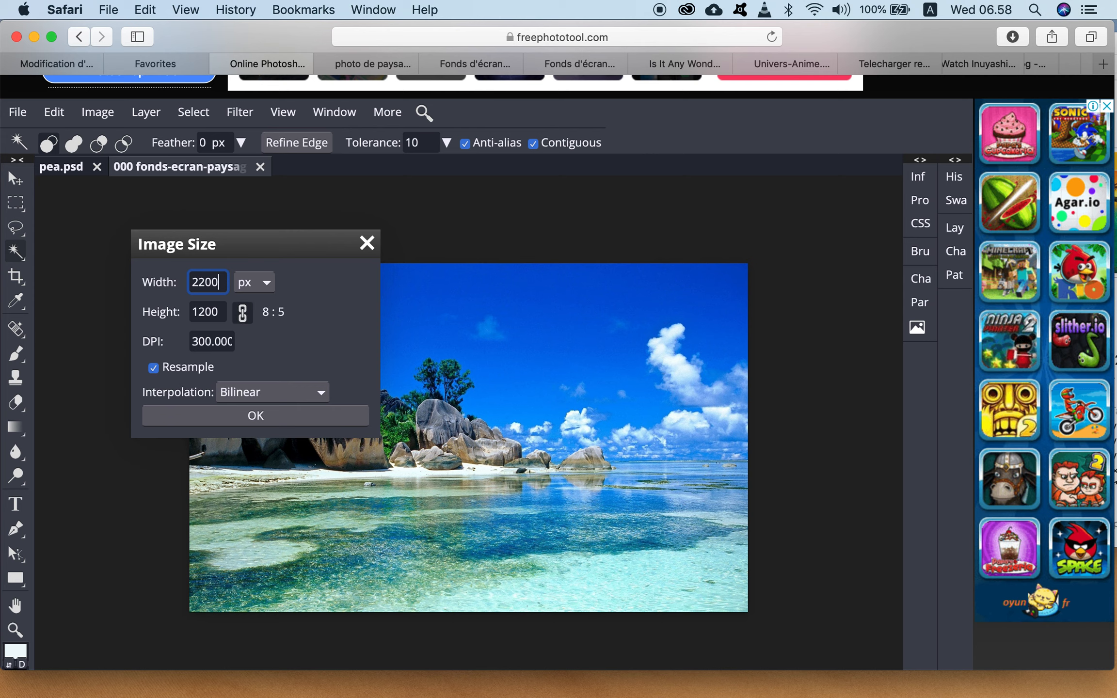
pyautogui.click(243, 312)
pyautogui.click(278, 415)
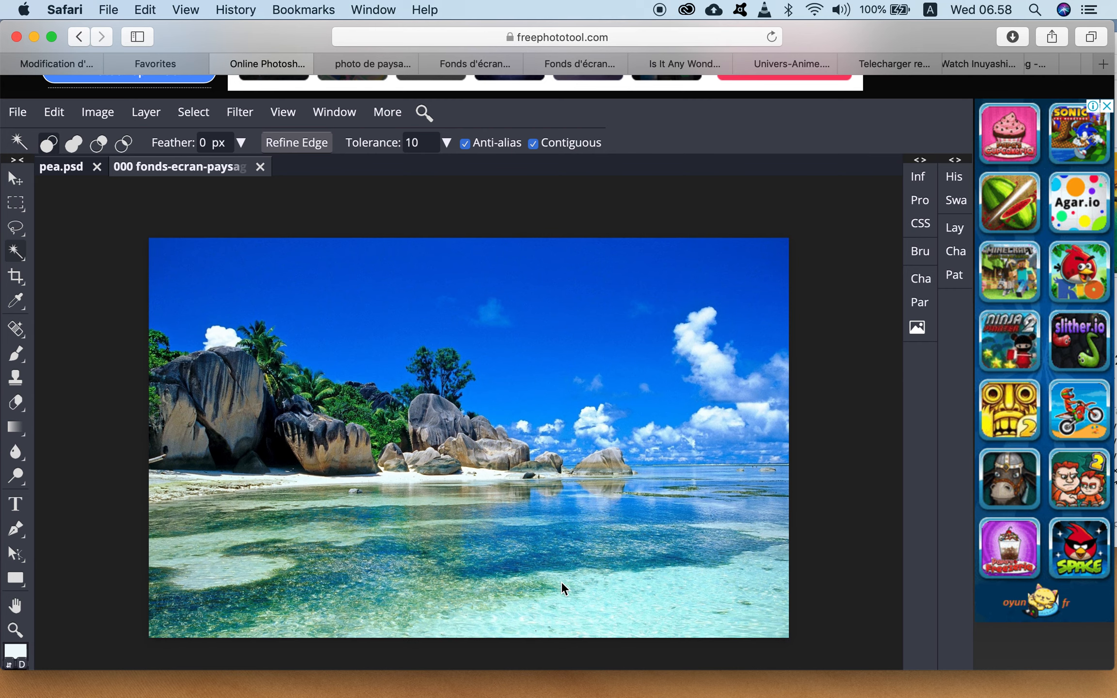
# Enlarge the beach image's canvas to 2970 px wide and 1475 px high, anchored at the centre
pyautogui.click(98, 112)
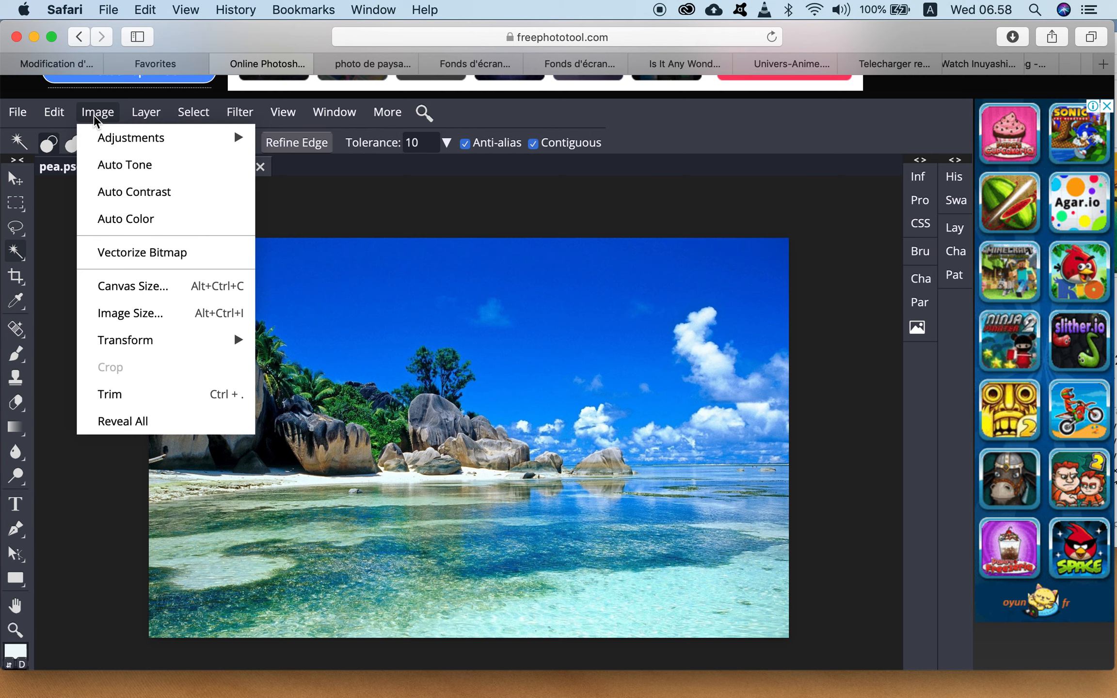
pyautogui.click(148, 289)
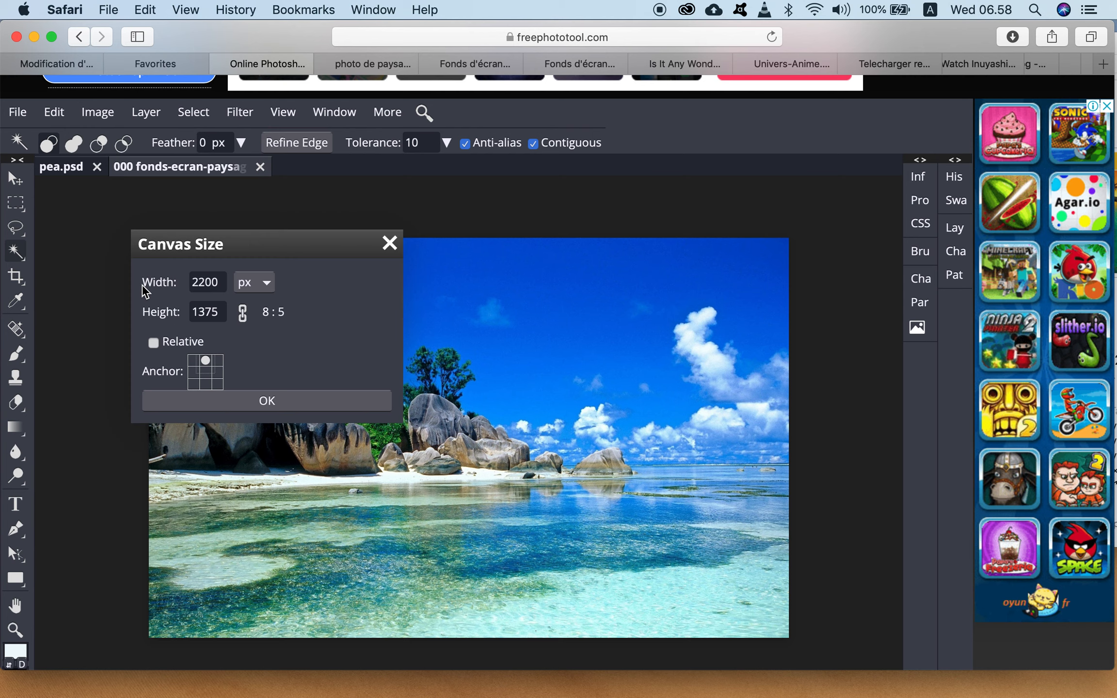
pyautogui.doubleClick(211, 284)
pyautogui.write('2970')
pyautogui.click(206, 372)
pyautogui.doubleClick(215, 313)
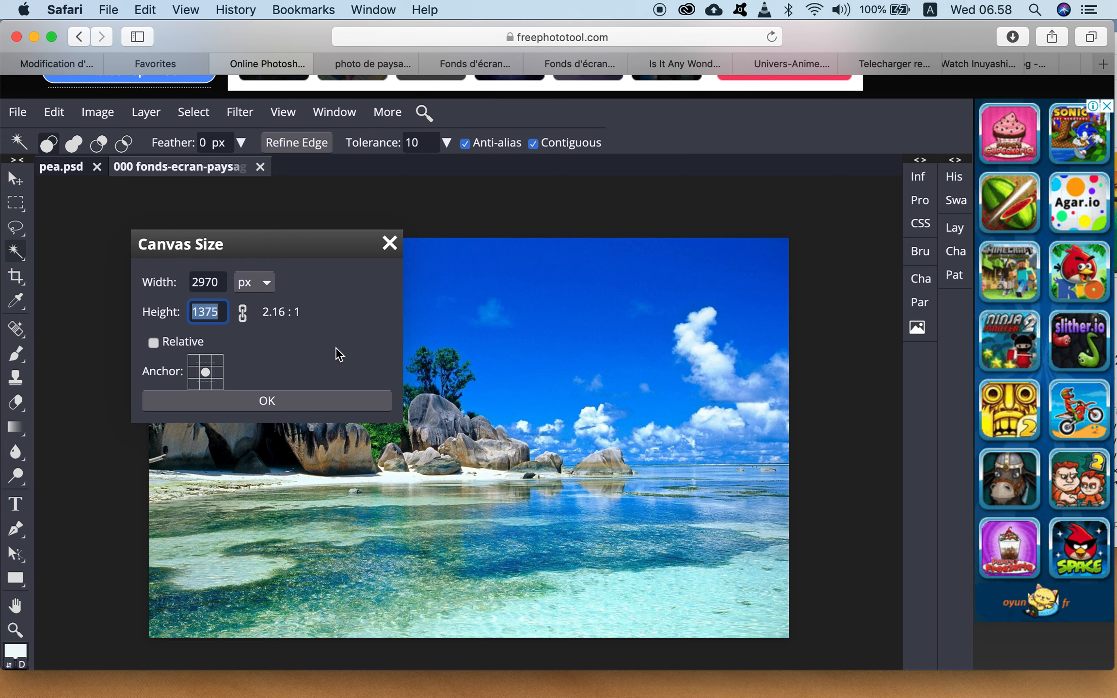
pyautogui.write('1475')
pyautogui.click(320, 392)
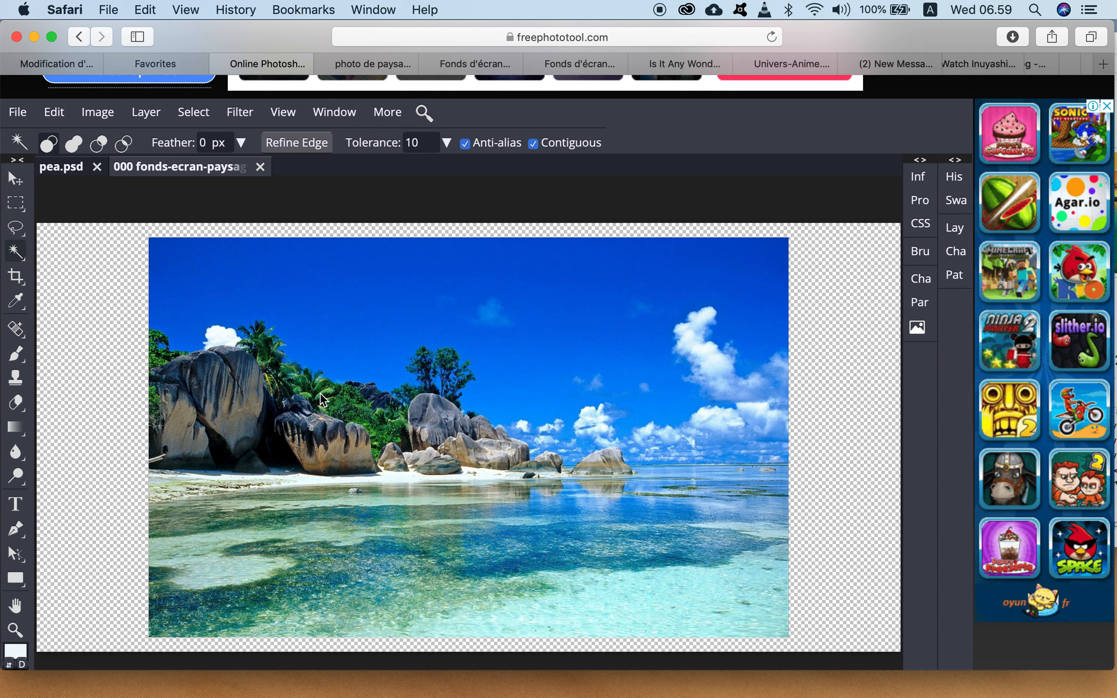
# Extend the canvas height to 2100 px with the anchor at the top centre, adding space below the photo
pyautogui.click(97, 112)
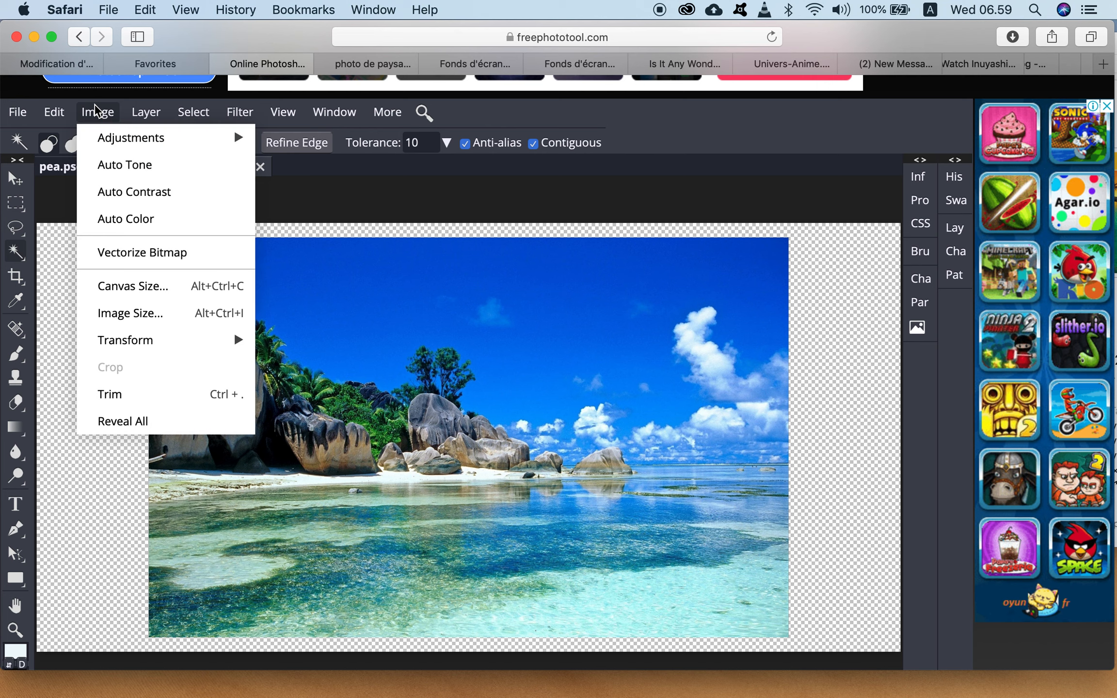
pyautogui.click(149, 293)
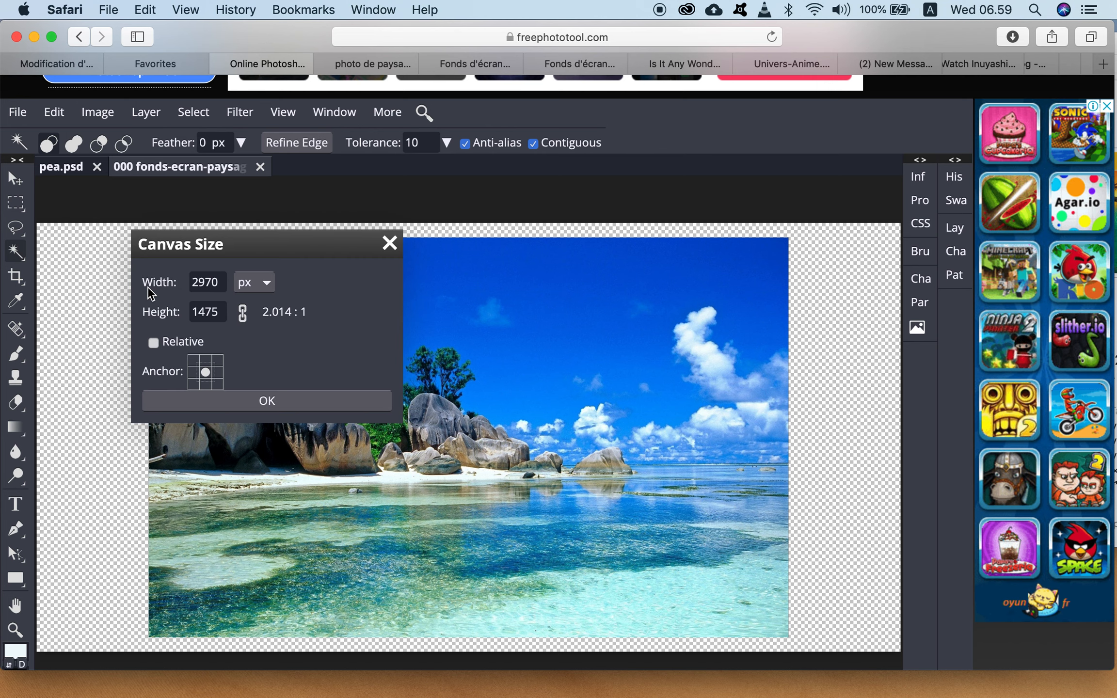
pyautogui.doubleClick(219, 314)
pyautogui.write('2100')
pyautogui.click(204, 358)
pyautogui.click(304, 404)
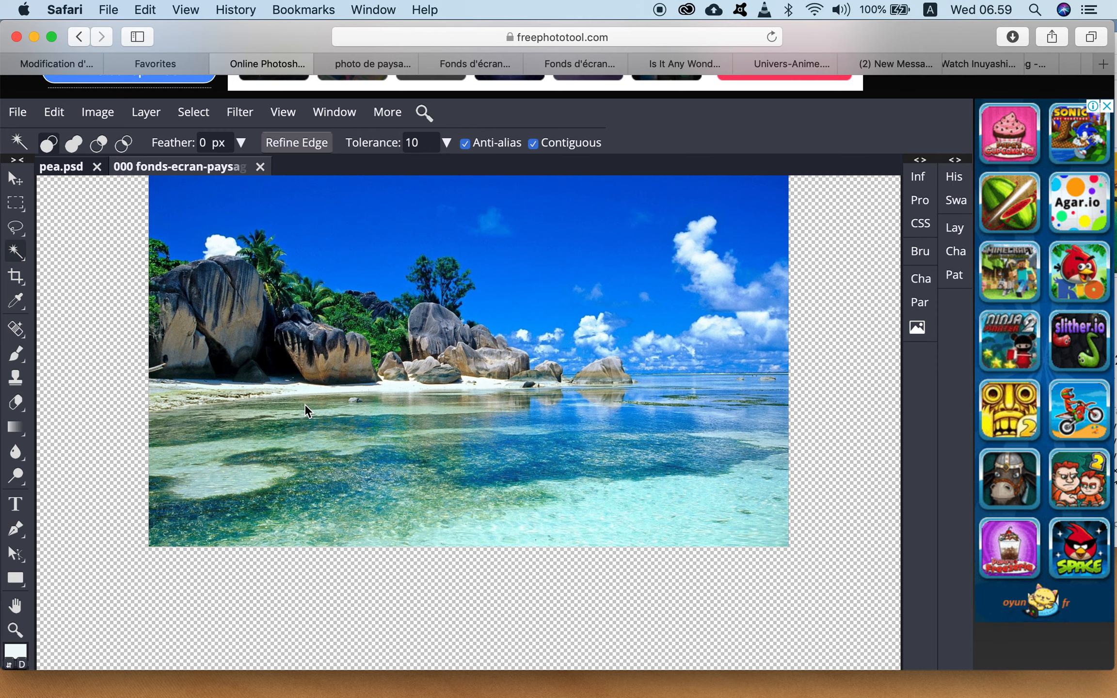
# Select the transparent area around the photo with the Magic Wand and invert the selection so it covers the beach photo
pyautogui.scroll(2, 574, 475)
pyautogui.scroll(-2, 827, 473)
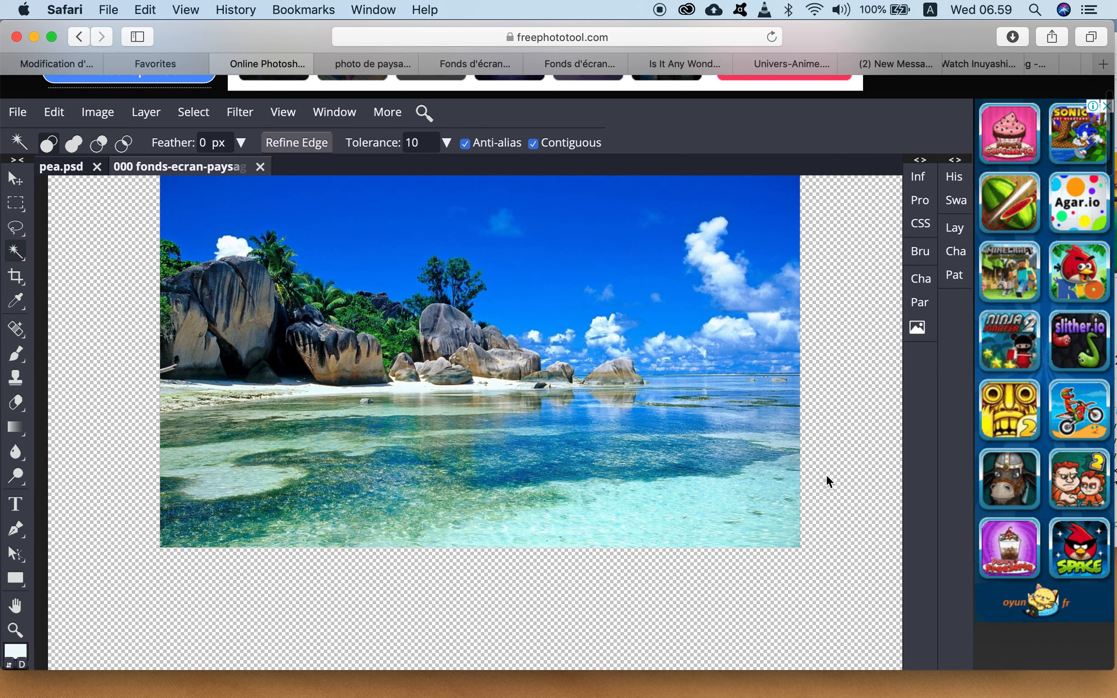
pyautogui.scroll(-1, 826, 473)
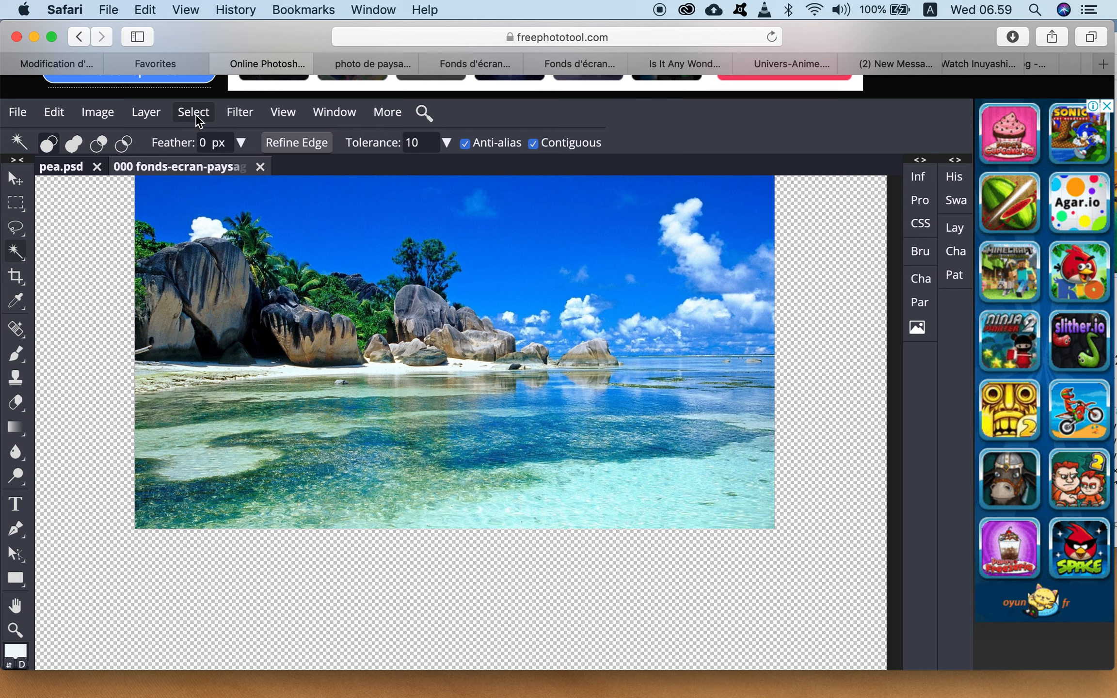
pyautogui.click(275, 117)
pyautogui.click(307, 167)
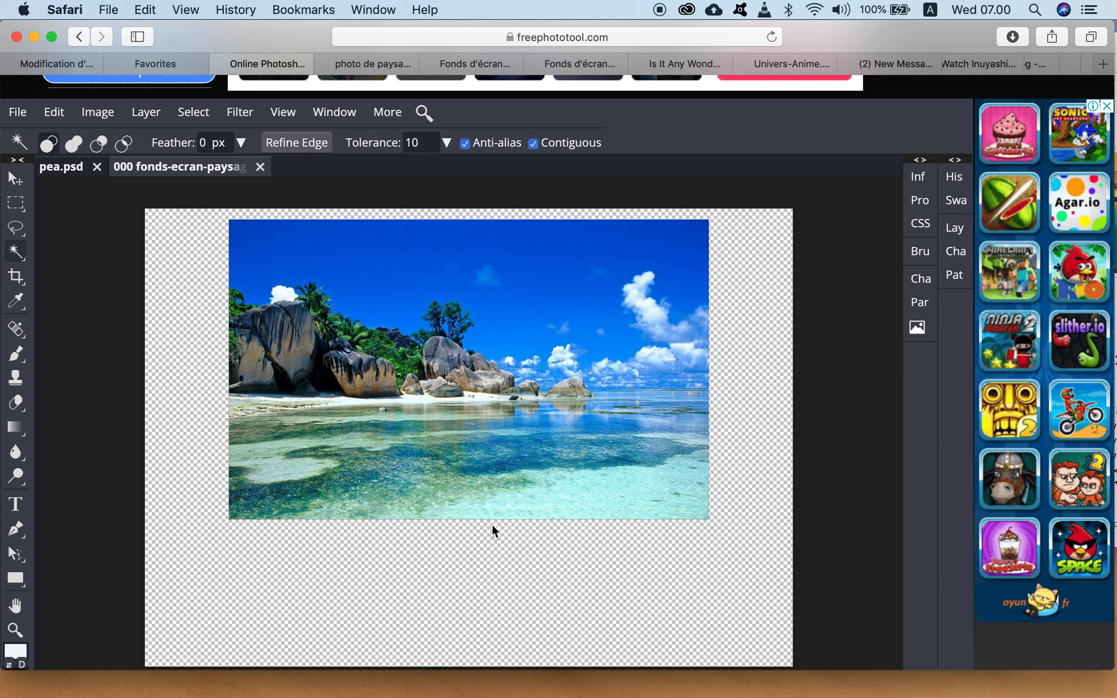
pyautogui.rightClick(22, 254)
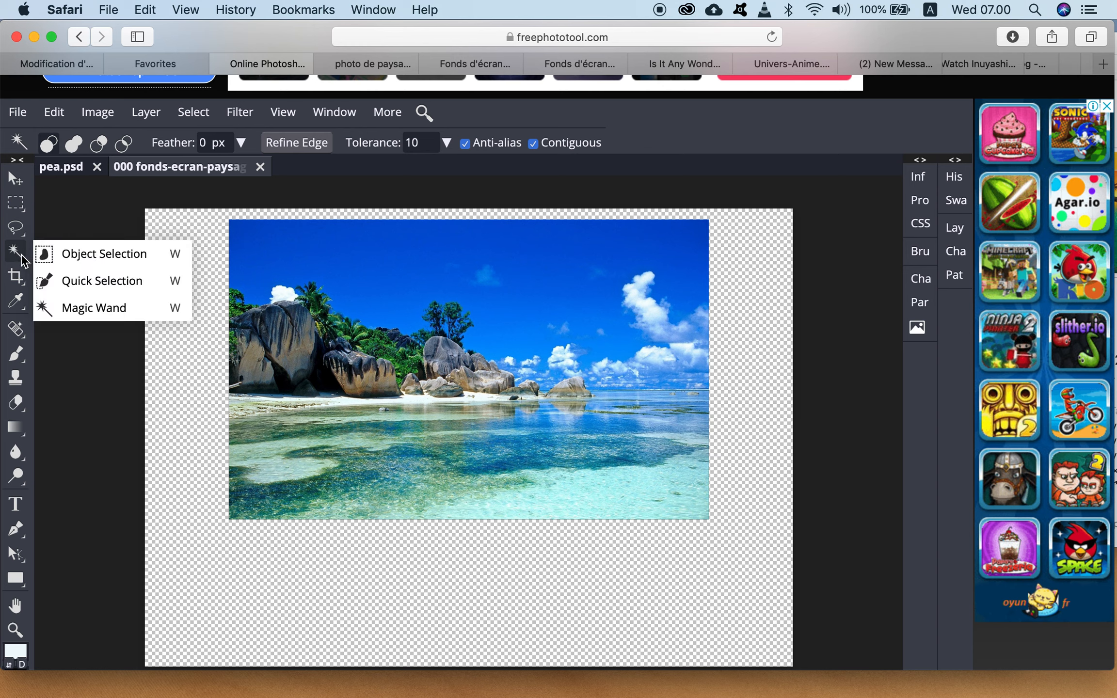
pyautogui.click(94, 309)
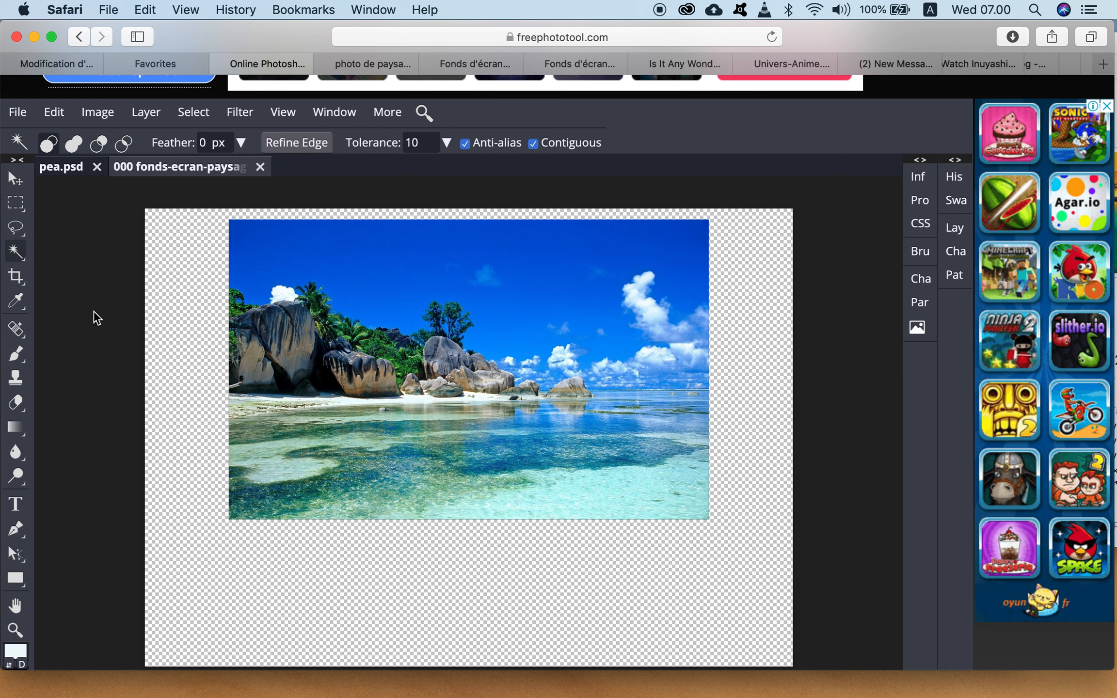
pyautogui.click(254, 563)
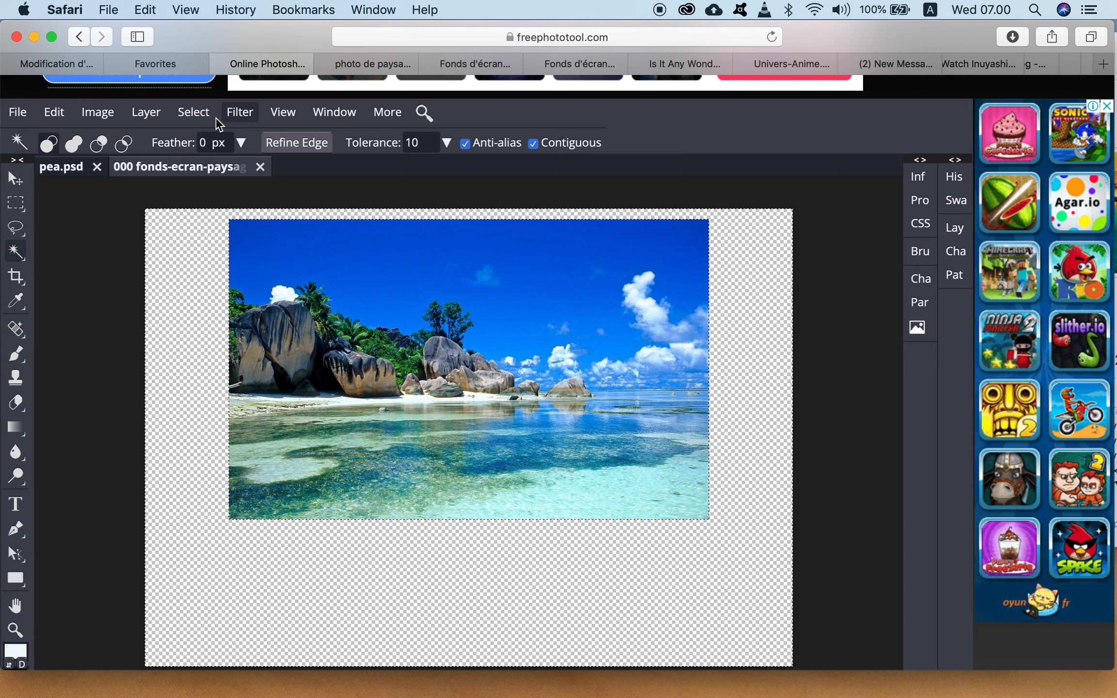
pyautogui.click(194, 113)
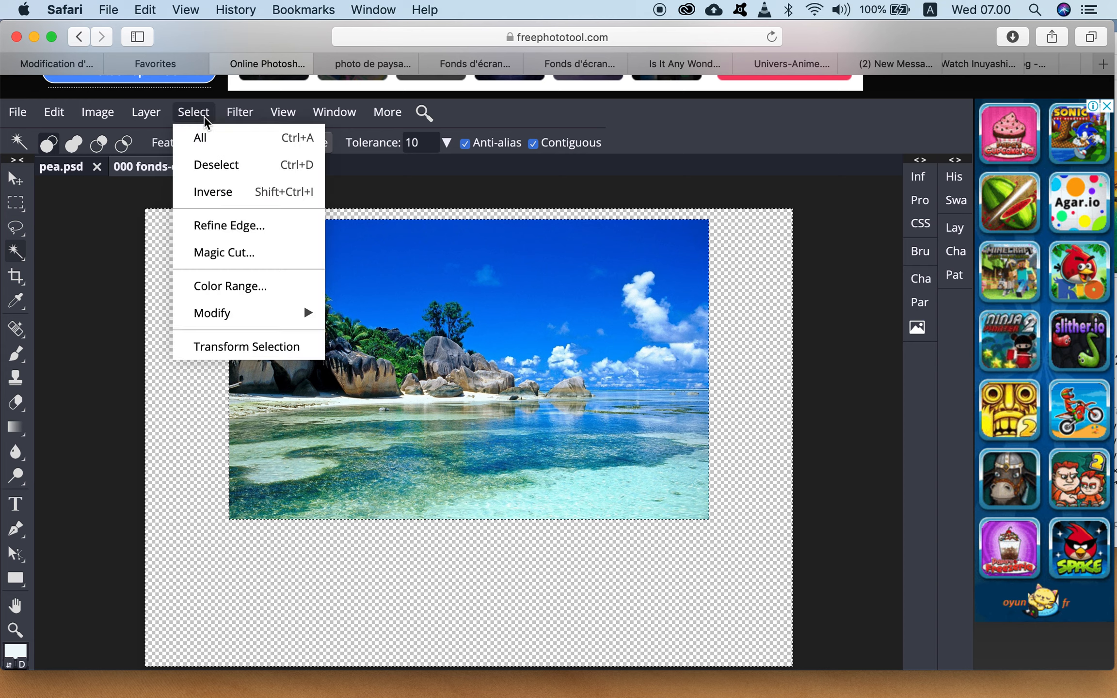
pyautogui.click(216, 193)
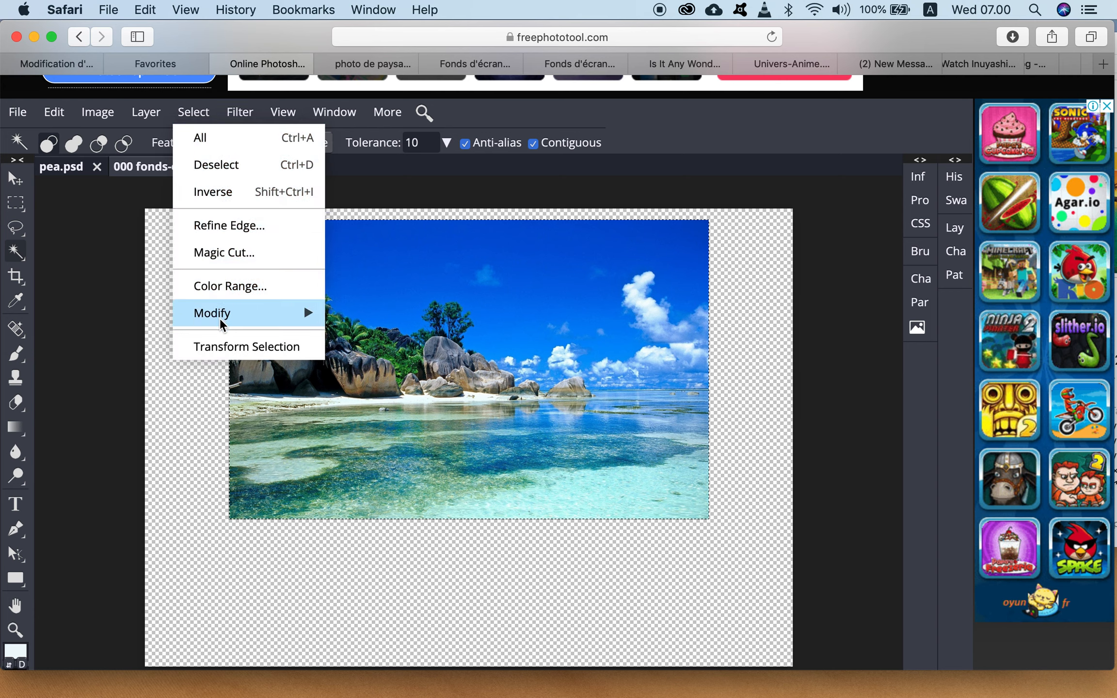
# Use Transform Selection on the photo's outline and read the X and Y coordinates of its four corners via the reference point
pyautogui.click(211, 345)
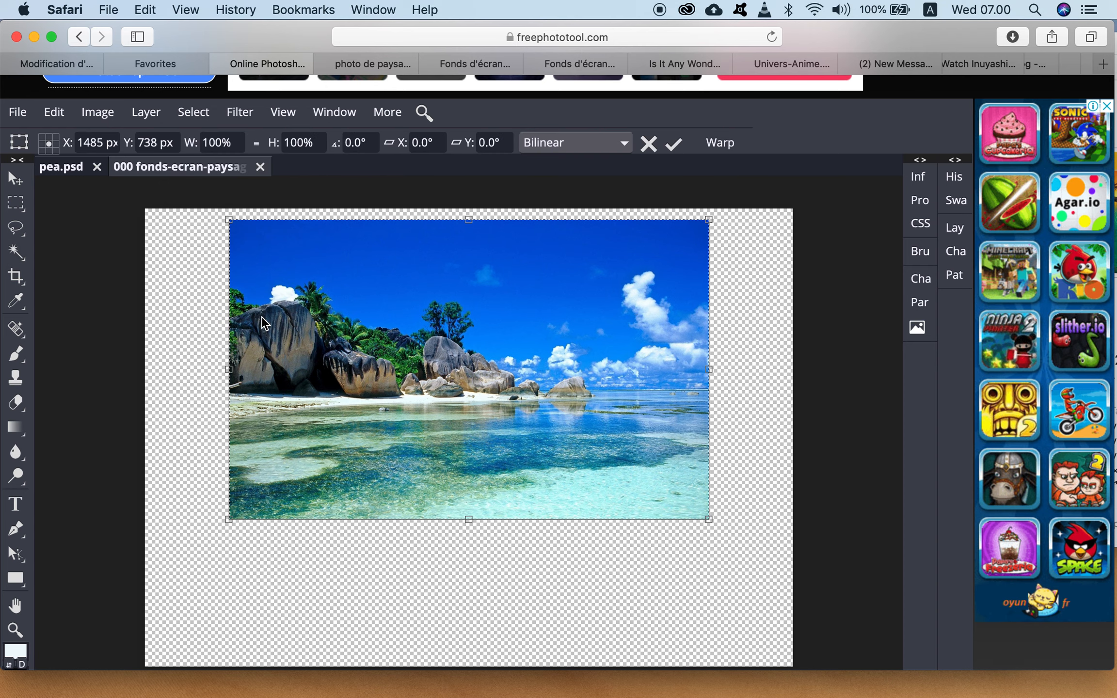
pyautogui.click(42, 137)
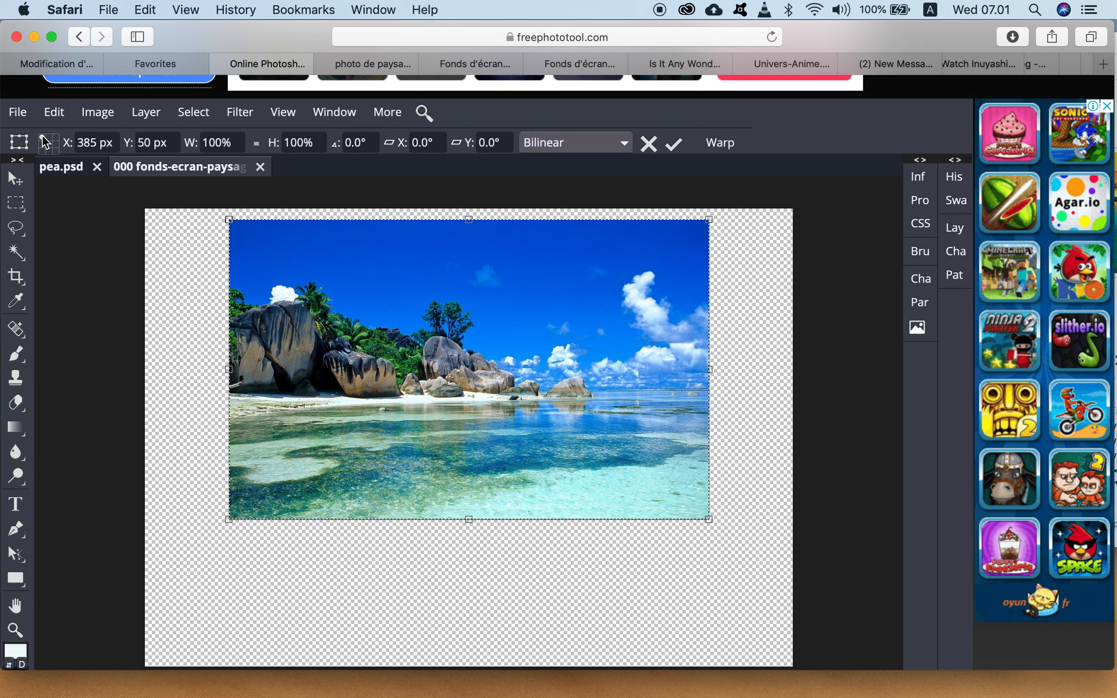
pyautogui.click(56, 137)
pyautogui.click(42, 152)
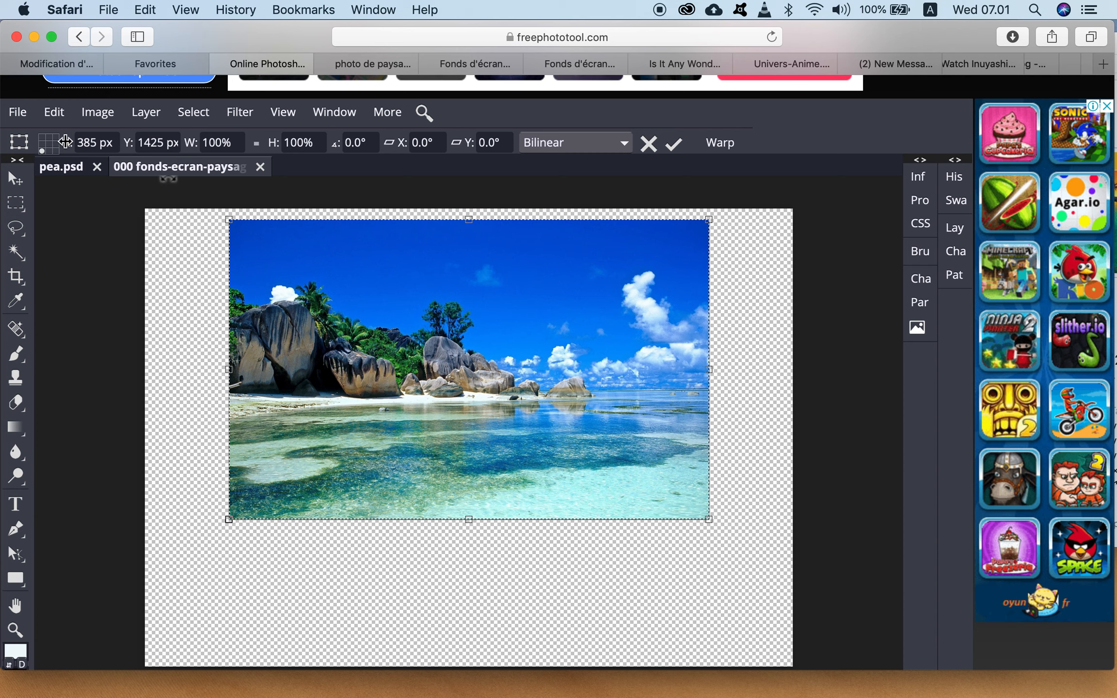
pyautogui.click(57, 150)
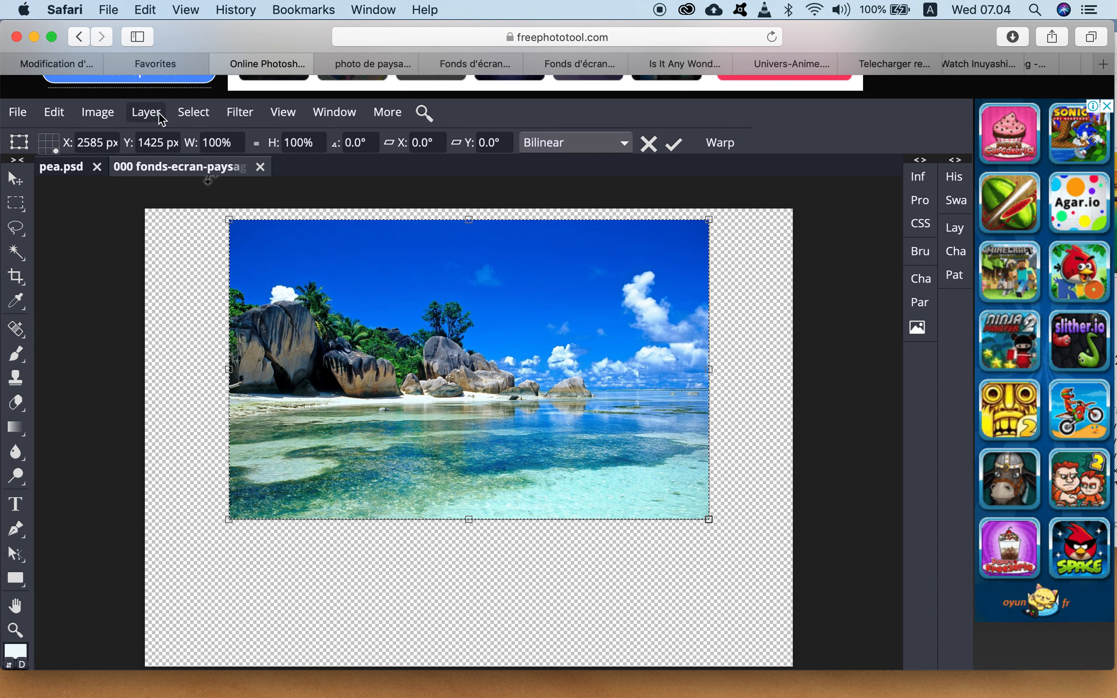
# Reopen the Layers panel and zoom out one level so the whole canvas fits beside it
pyautogui.click(290, 113)
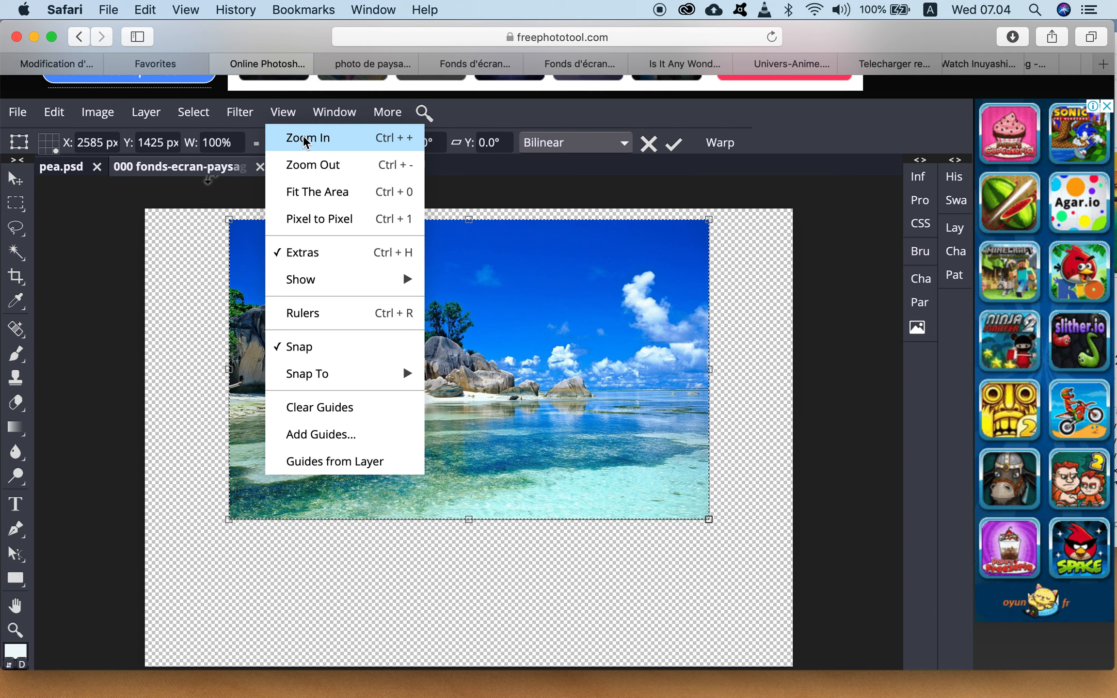
pyautogui.moveTo(325, 286)
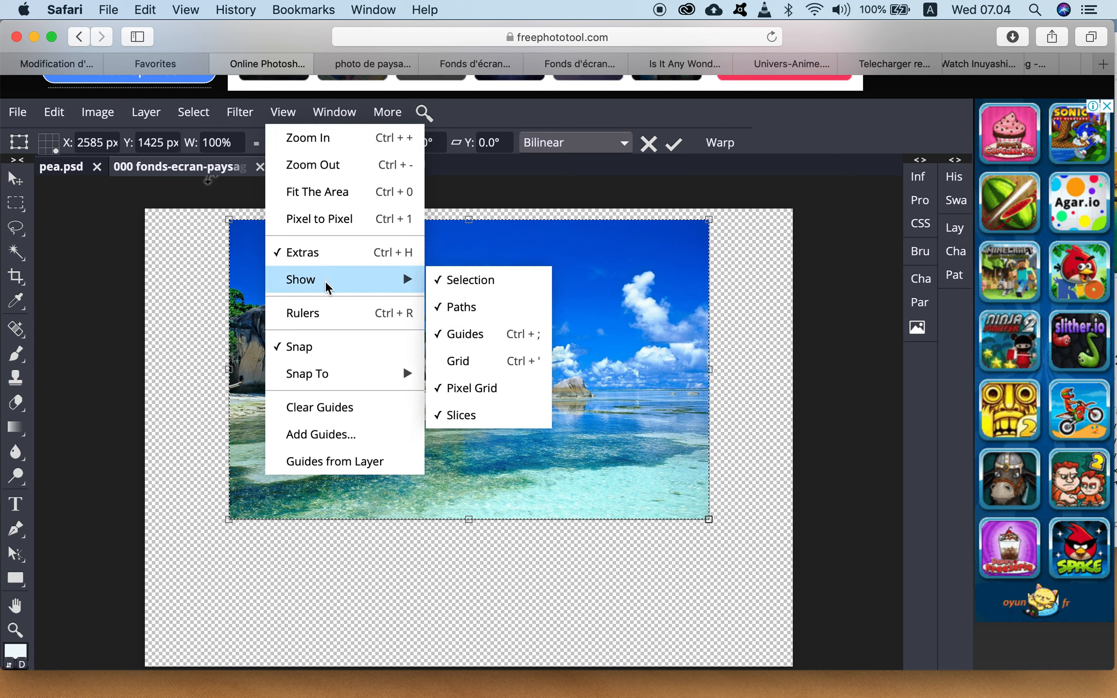
pyautogui.moveTo(356, 119)
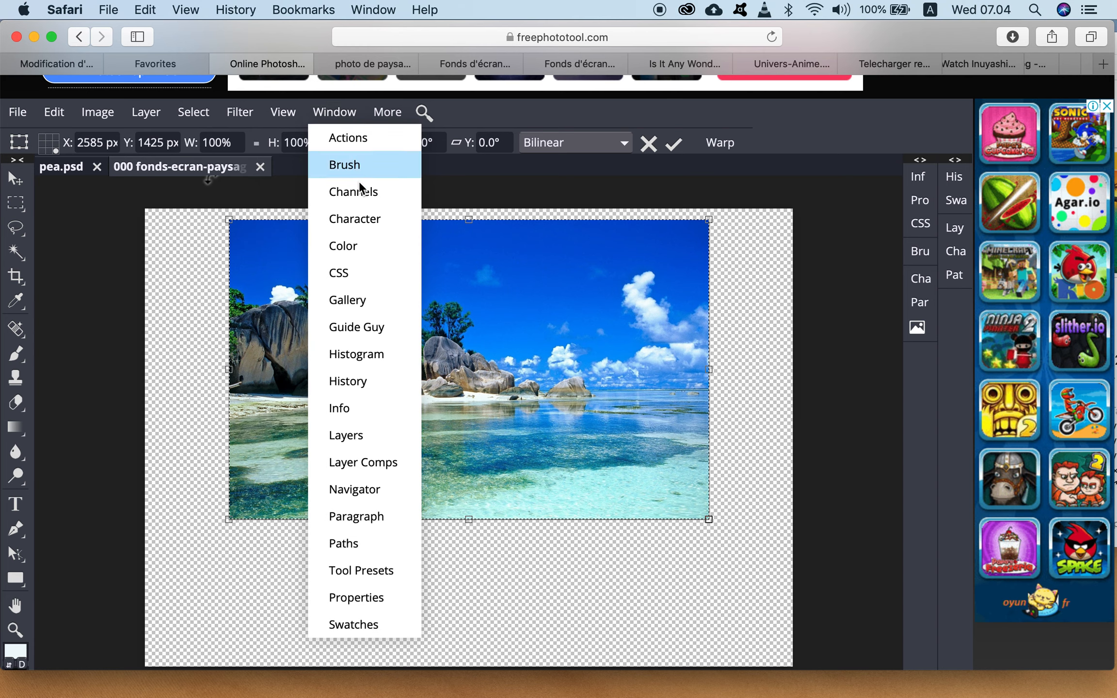
pyautogui.click(358, 436)
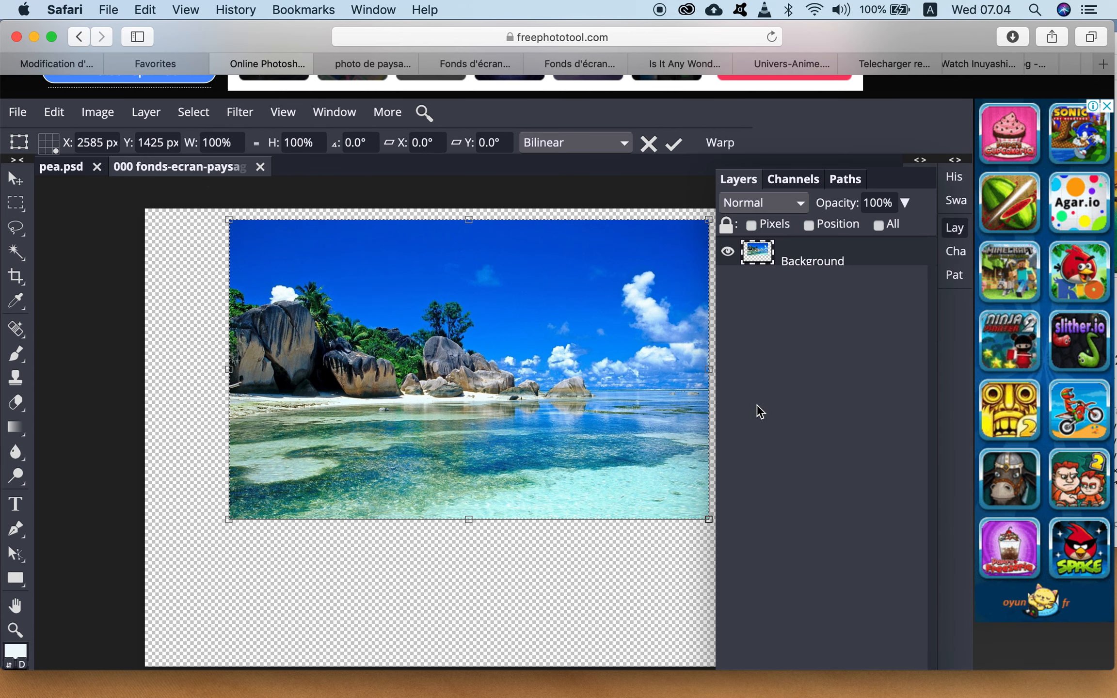
pyautogui.click(280, 116)
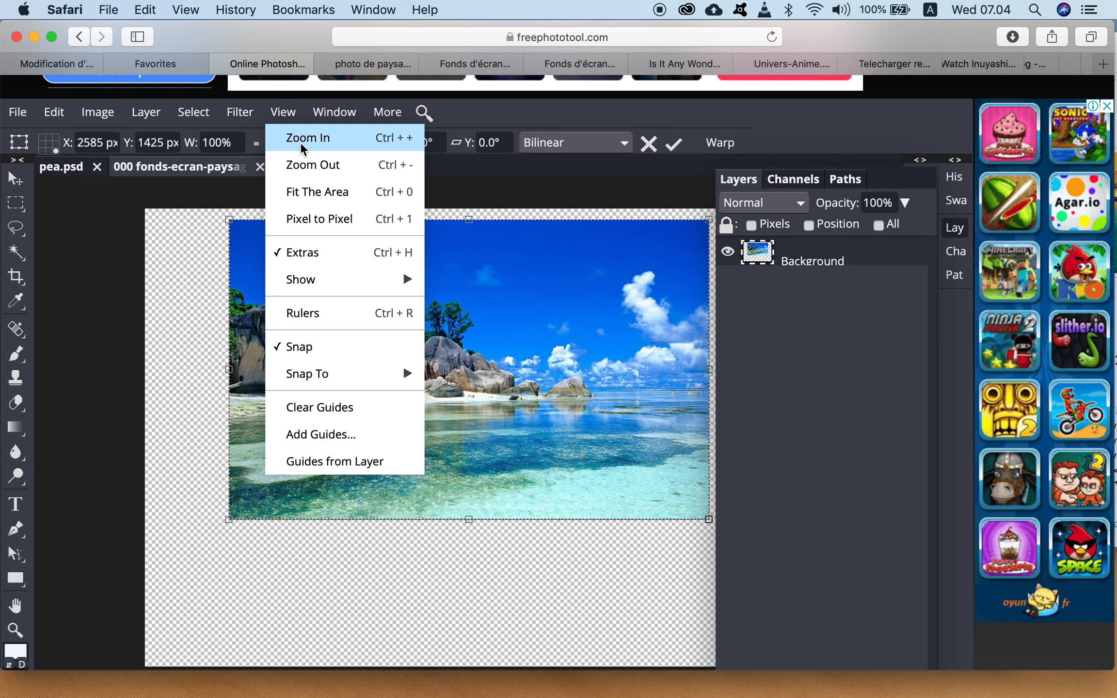
pyautogui.click(302, 165)
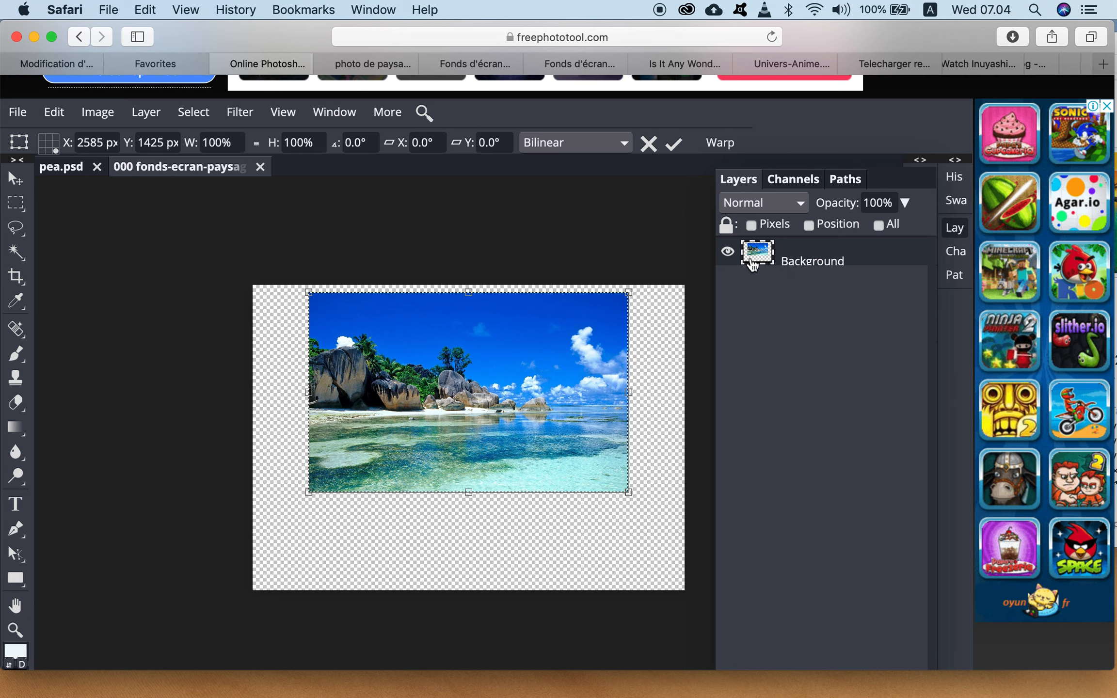
# Create a new empty layer above the Background and name it "Bleu clair"
pyautogui.click(158, 116)
pyautogui.moveTo(291, 137)
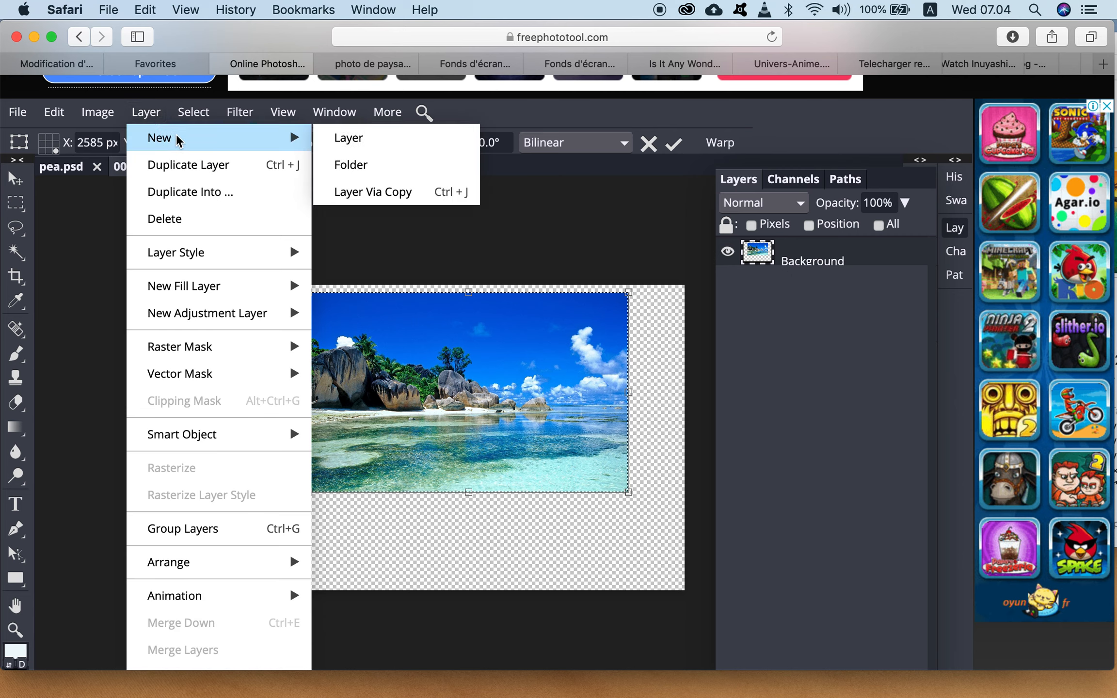
pyautogui.click(334, 139)
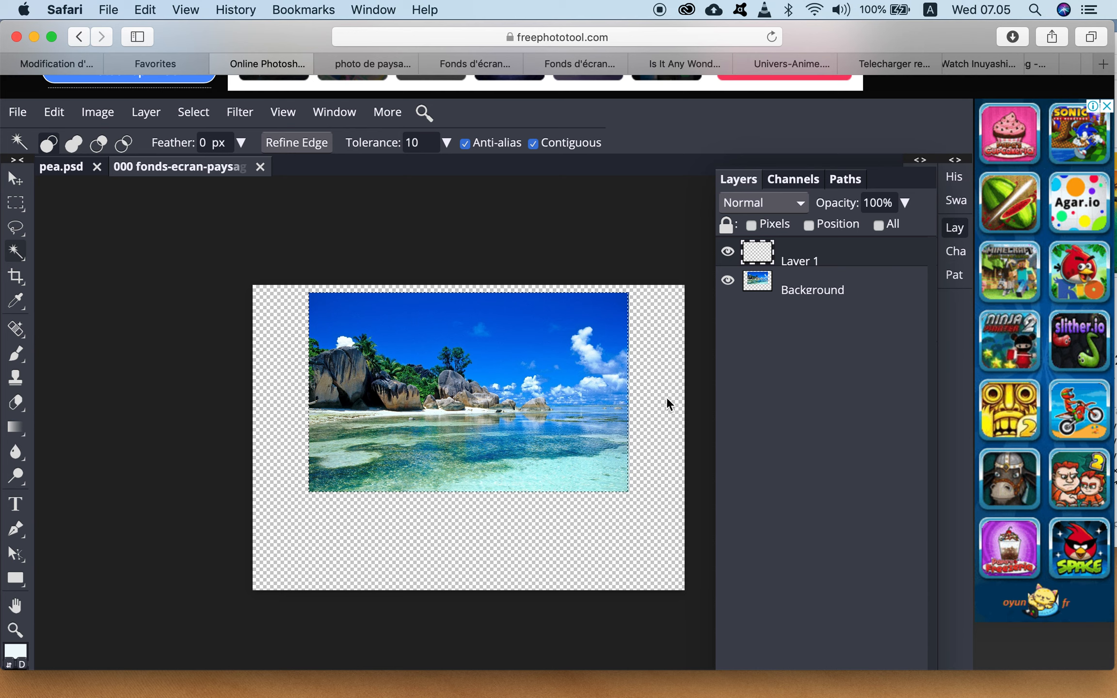
pyautogui.doubleClick(804, 261)
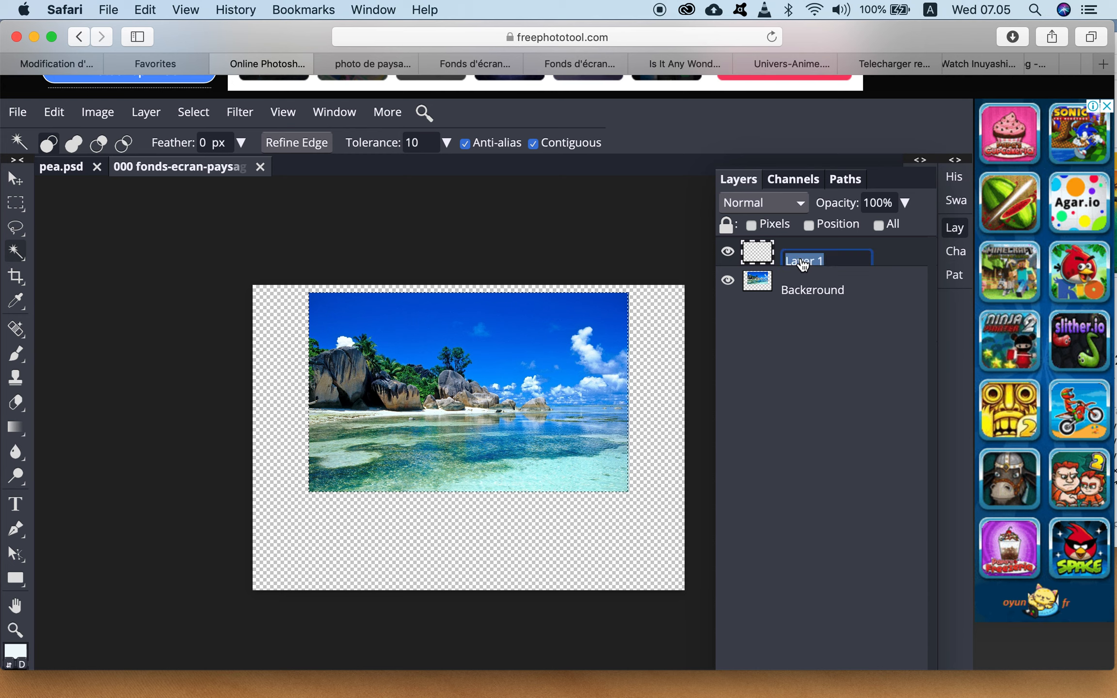
pyautogui.write('Bleu')
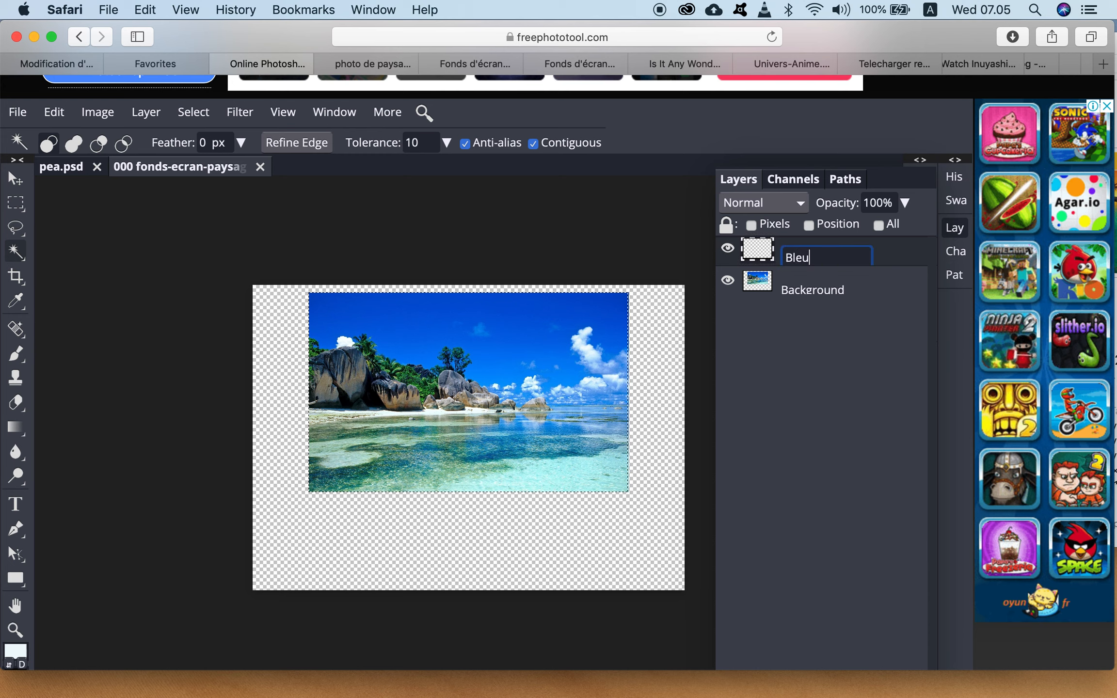
pyautogui.write(' clair')
pyautogui.click(891, 260)
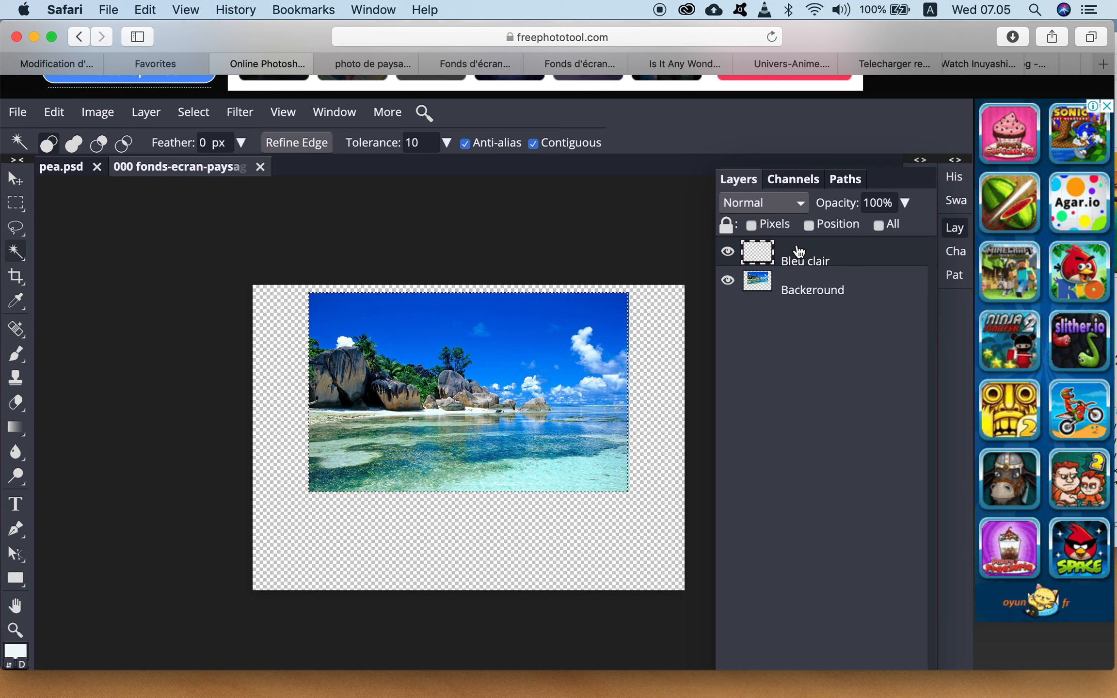
# With the "Bleu clair" layer active, draw a rectangular marquee selection over the photo's lower-left corner
pyautogui.click(810, 291)
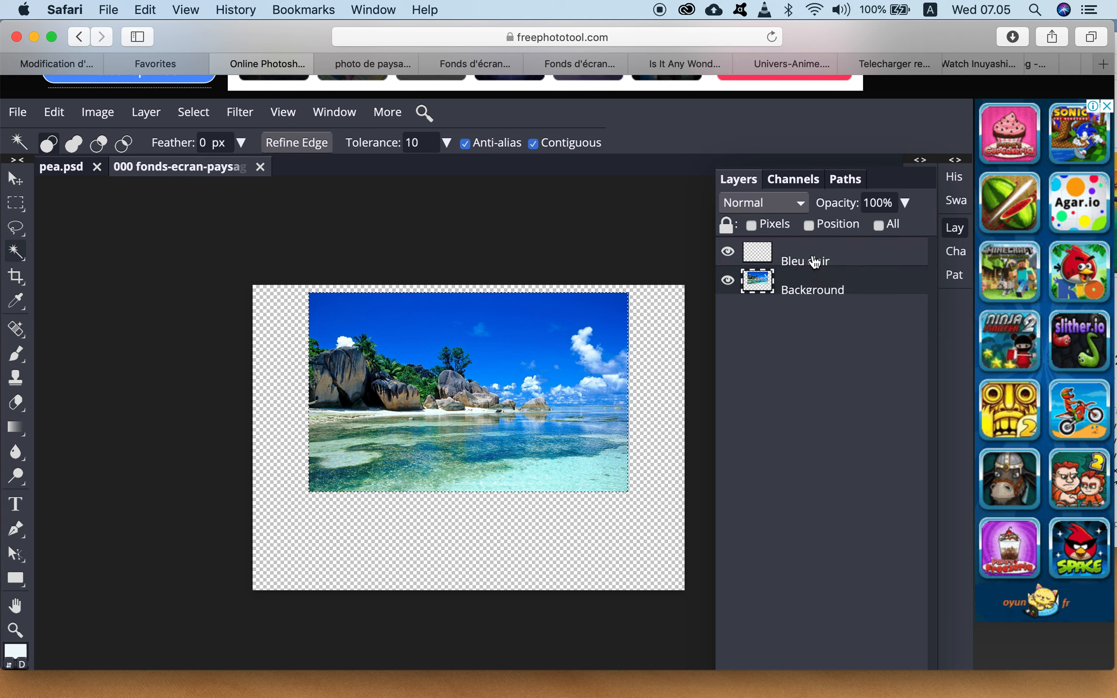
pyautogui.click(780, 249)
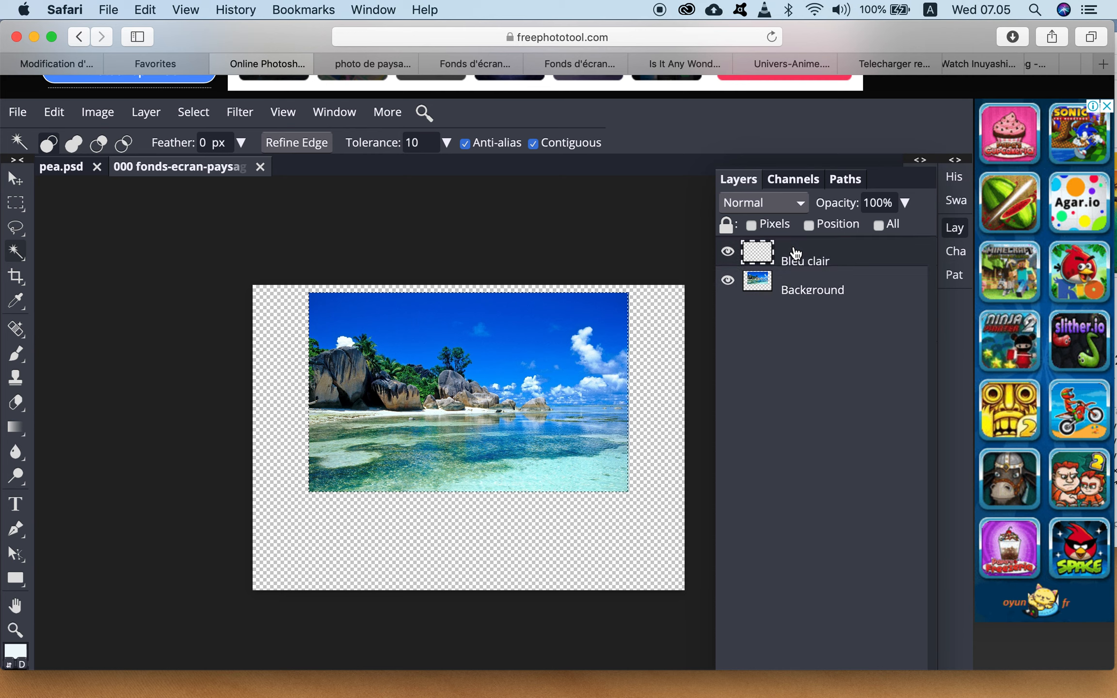
pyautogui.click(20, 204)
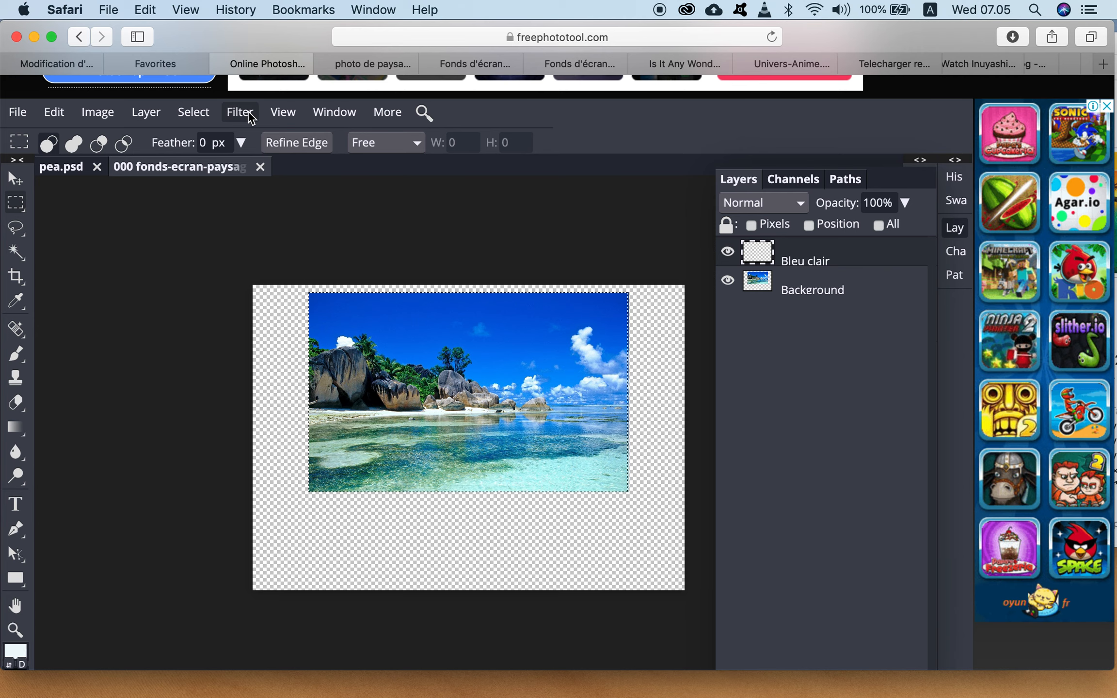
pyautogui.click(288, 121)
pyautogui.click(308, 137)
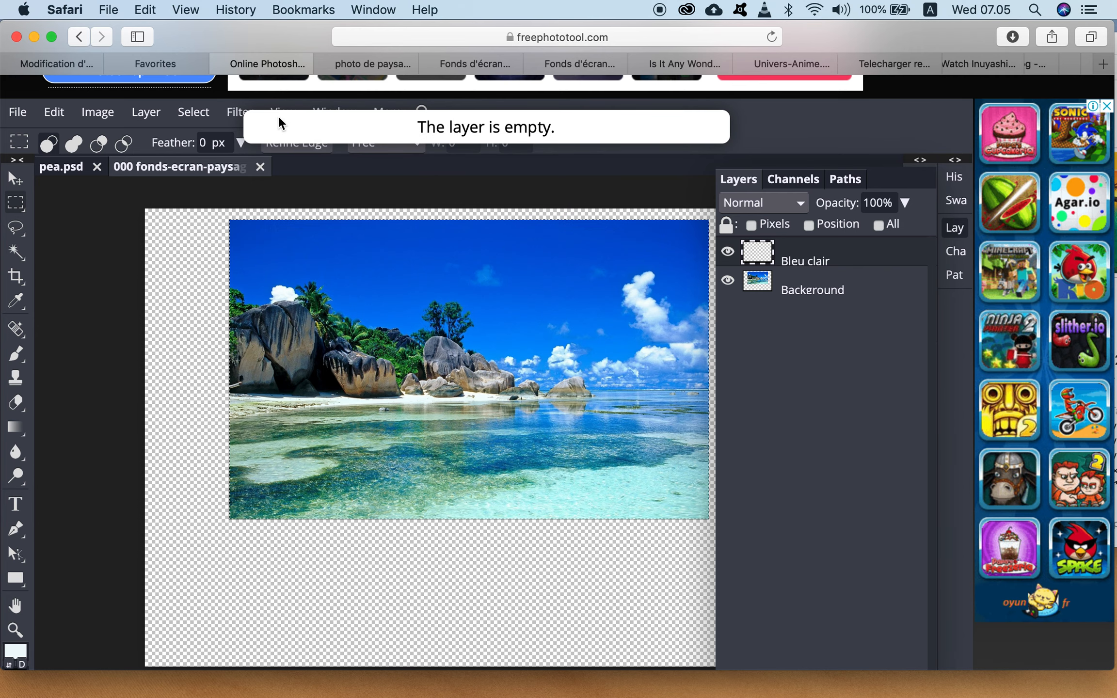
pyautogui.click(290, 116)
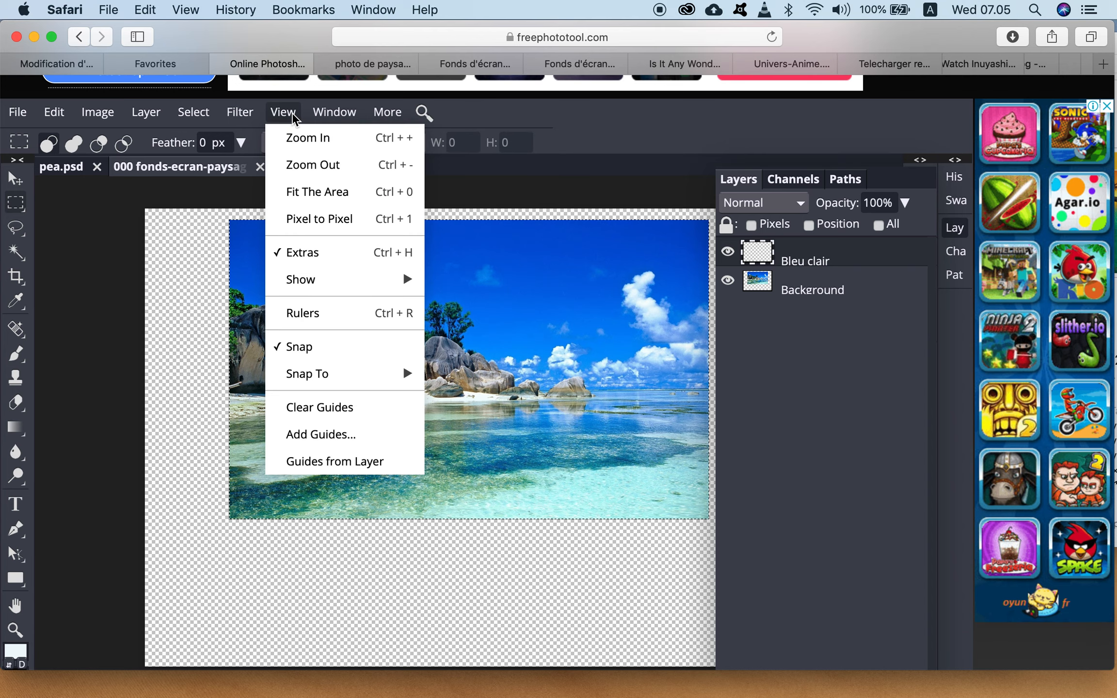
pyautogui.click(292, 137)
pyautogui.click(281, 115)
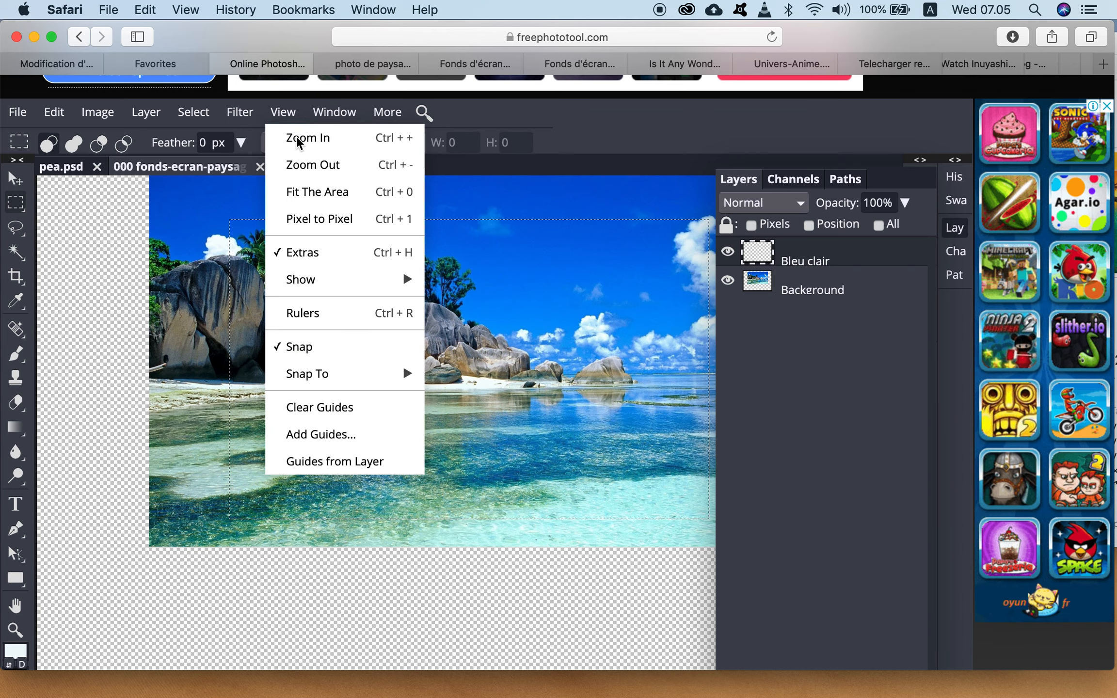
pyautogui.click(297, 139)
pyautogui.hscroll(-3, 244, 566)
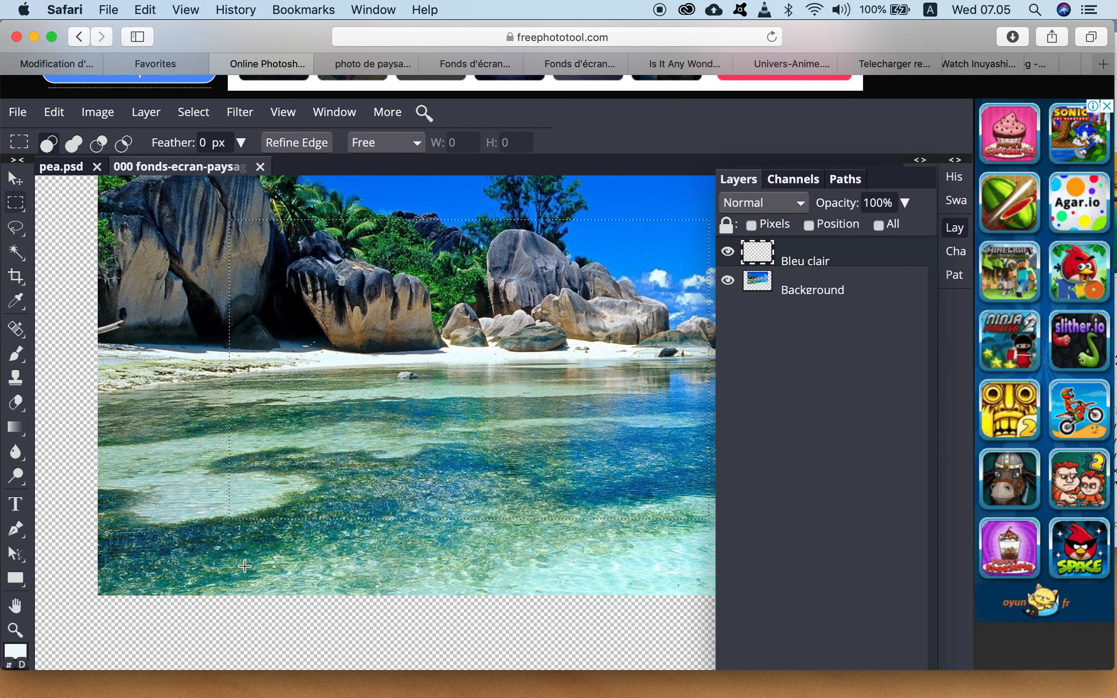
pyautogui.hscroll(-2, 244, 566)
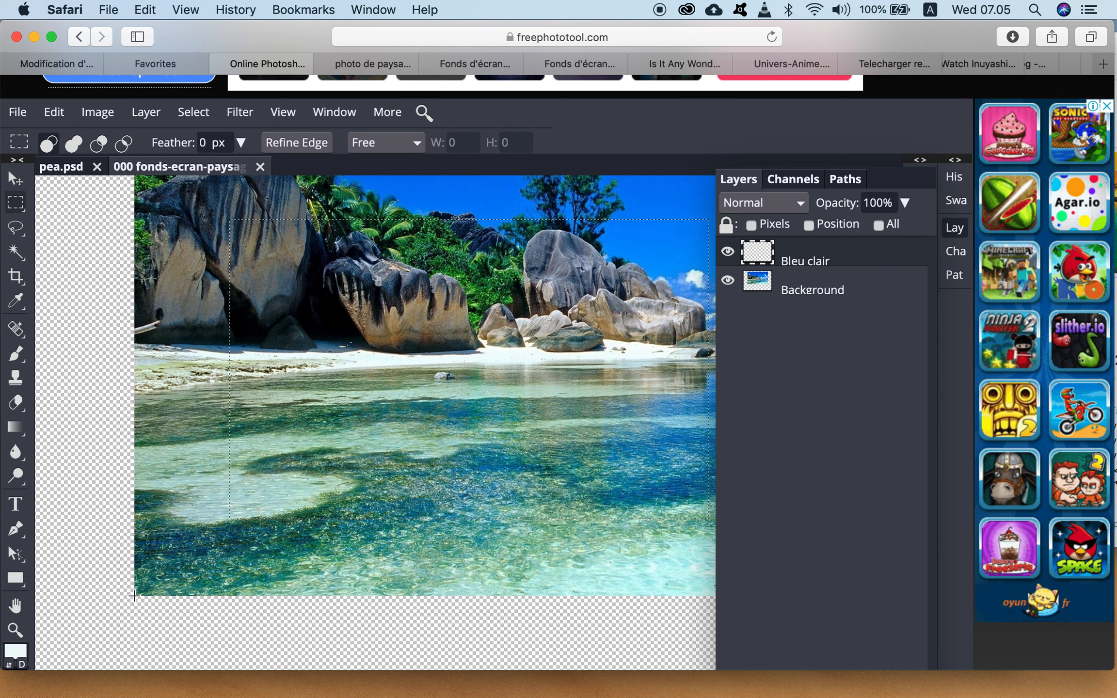
pyautogui.moveTo(128, 606); pyautogui.dragTo(336, 426)
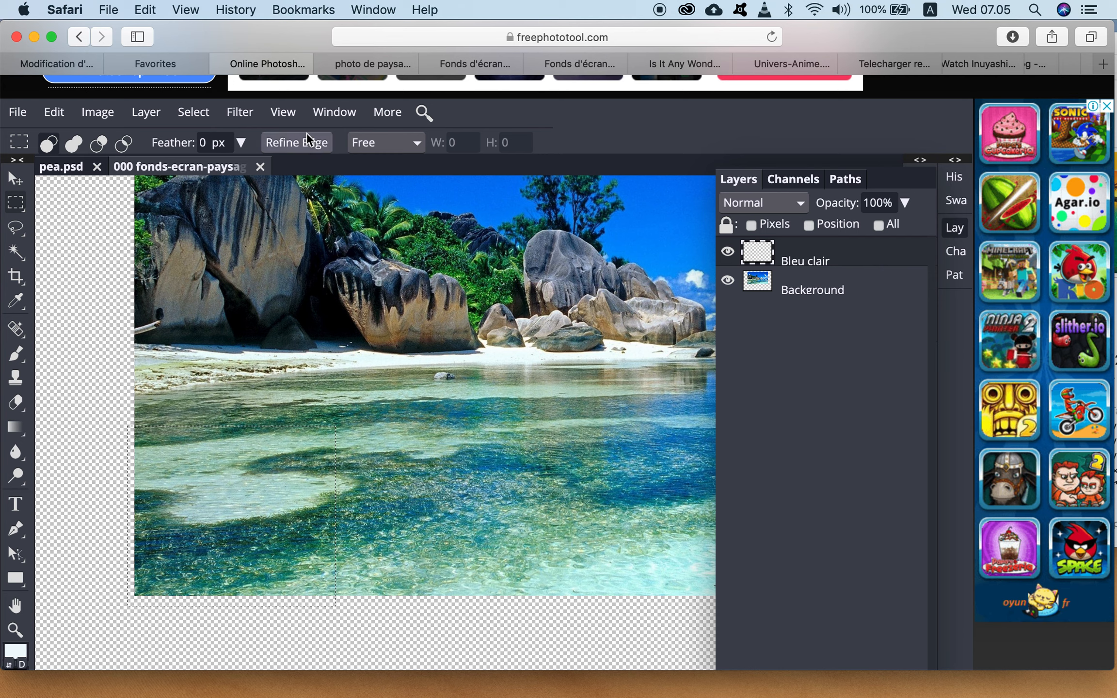
# Start Transform Selection on the new rectangle and place its upper-left corner at X 385 px
pyautogui.click(194, 112)
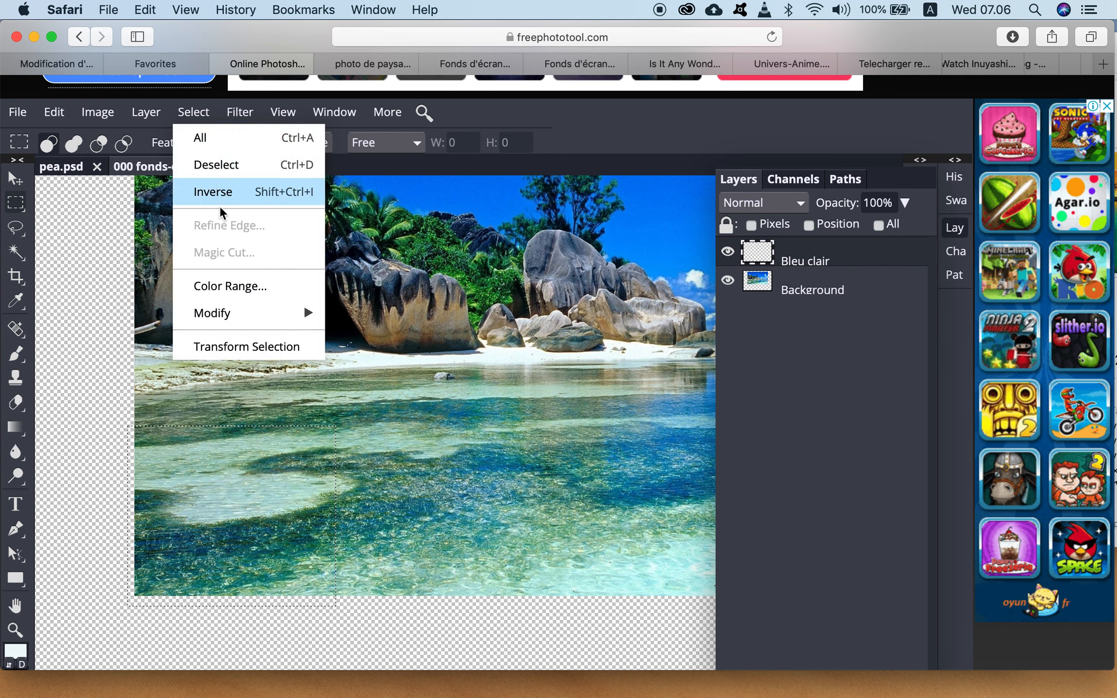
pyautogui.moveTo(241, 320)
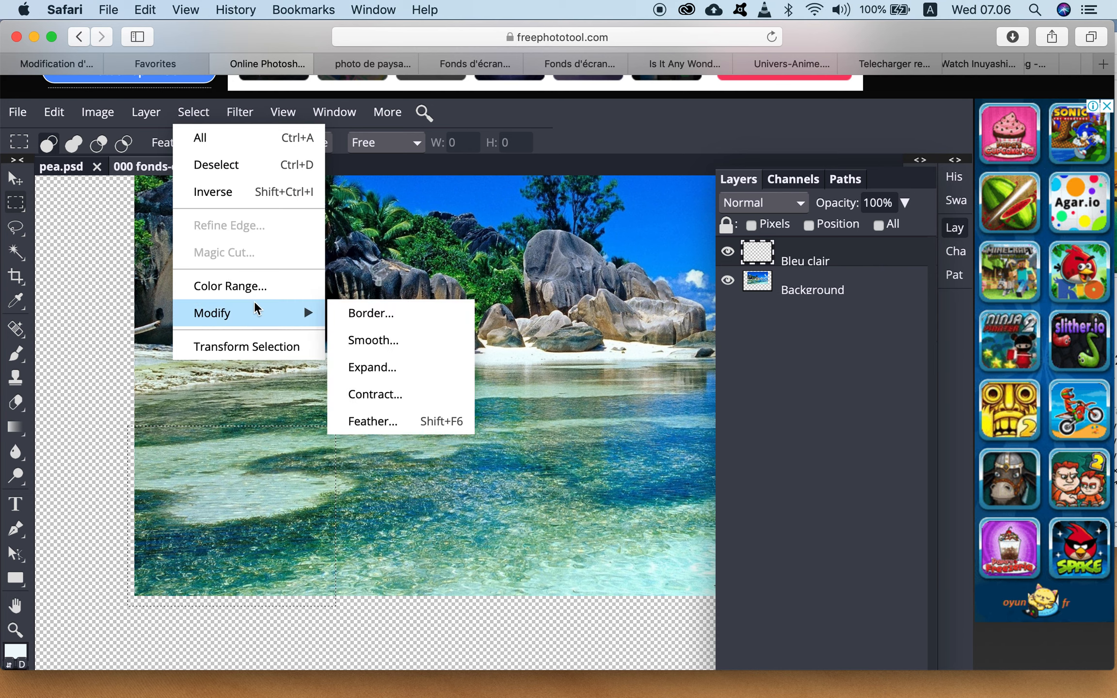
pyautogui.click(246, 346)
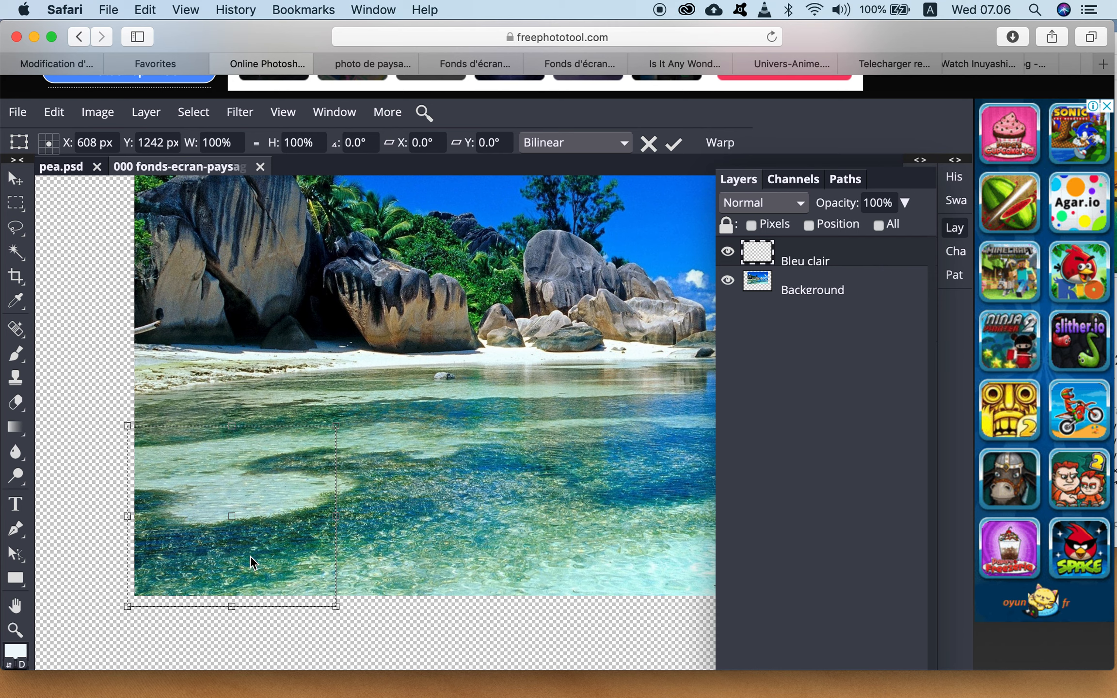
pyautogui.click(42, 137)
pyautogui.click(92, 138)
pyautogui.write('385')
# Set the selection's upper-left corner to Y 1525 px so it sits below the photo
pyautogui.click(150, 143)
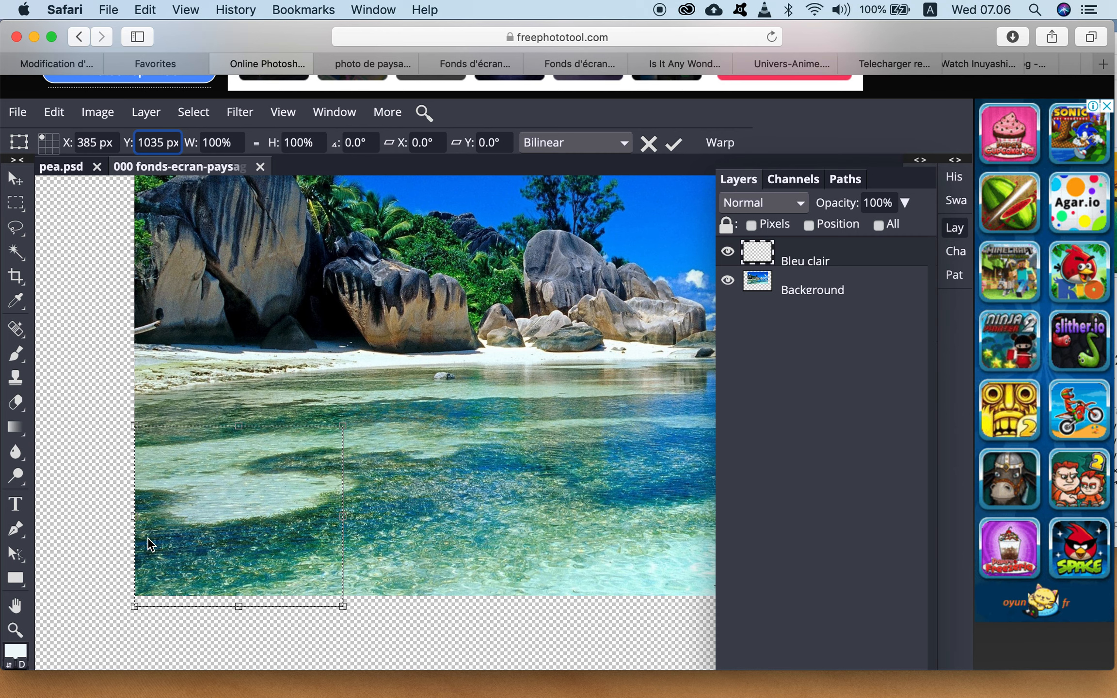
pyautogui.scroll(-5, 260, 504)
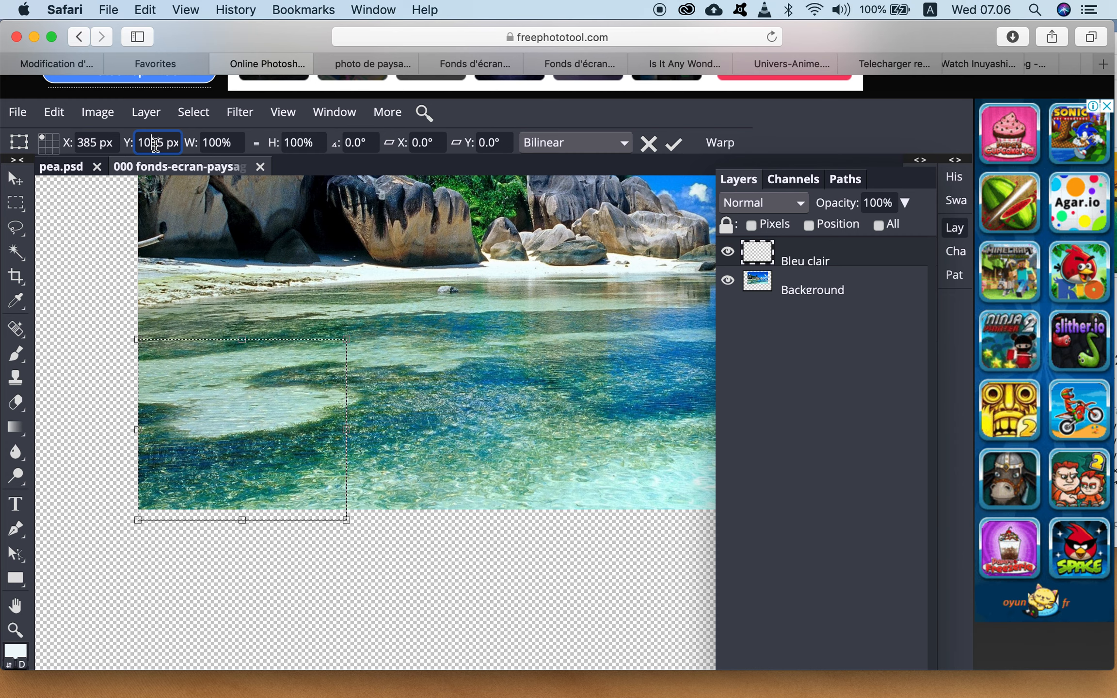
pyautogui.scroll(-2, 546, 394)
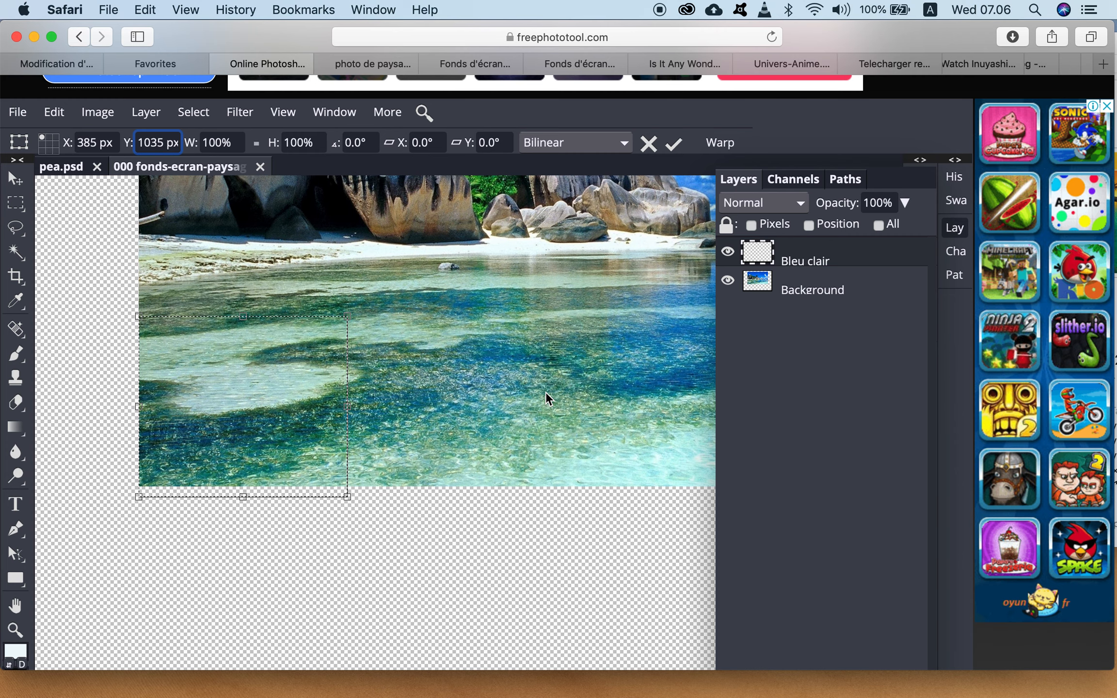
pyautogui.scroll(-1, 546, 397)
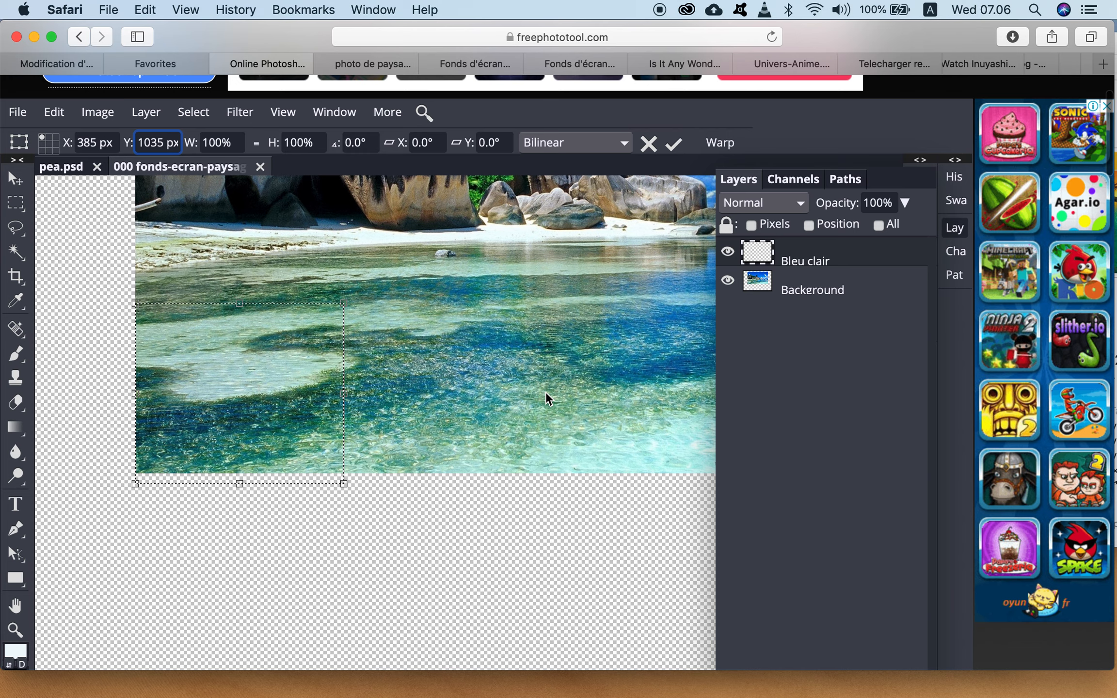
pyautogui.scroll(-7, 546, 395)
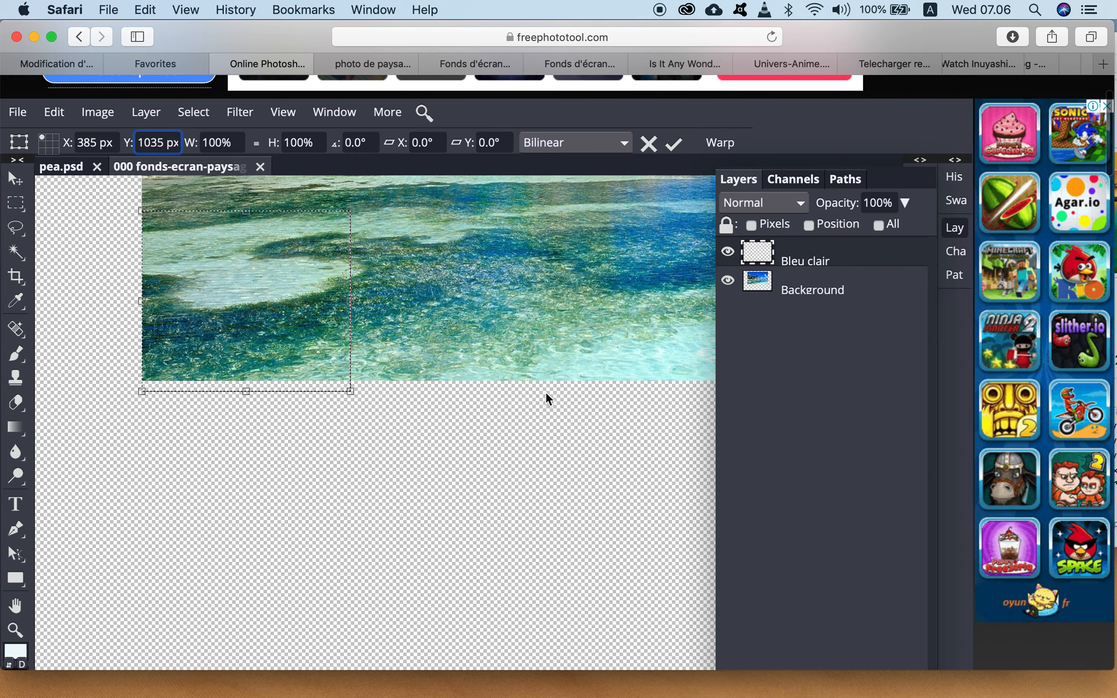
pyautogui.scroll(-2, 546, 393)
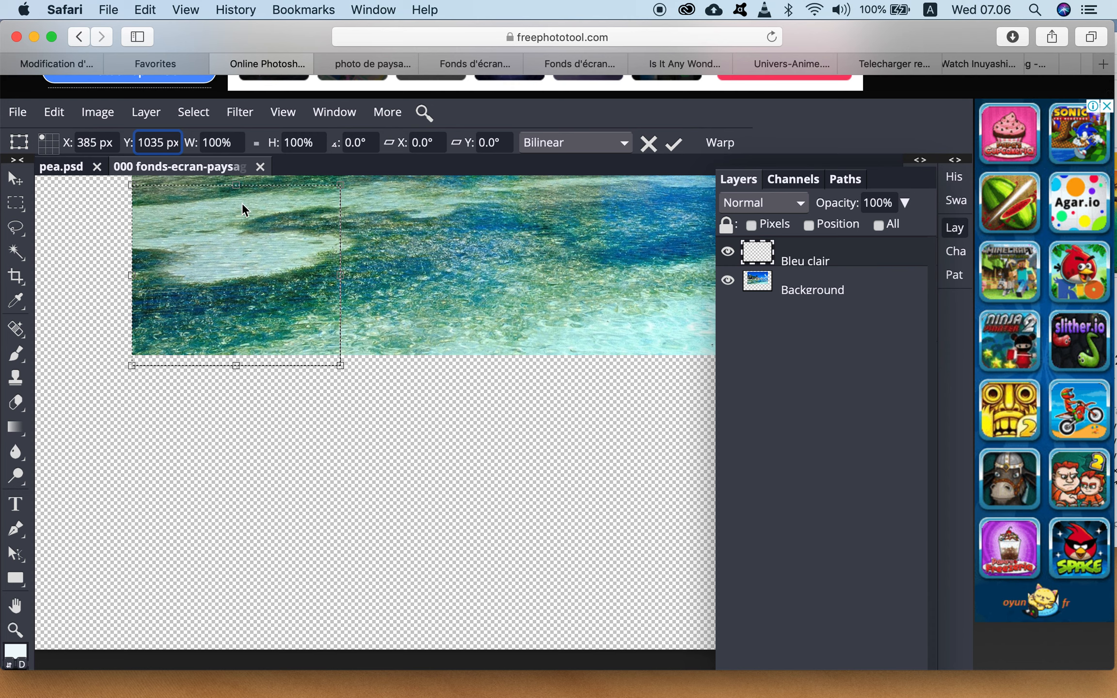
pyautogui.doubleClick(156, 142)
pyautogui.write('1525')
pyautogui.press('Return')
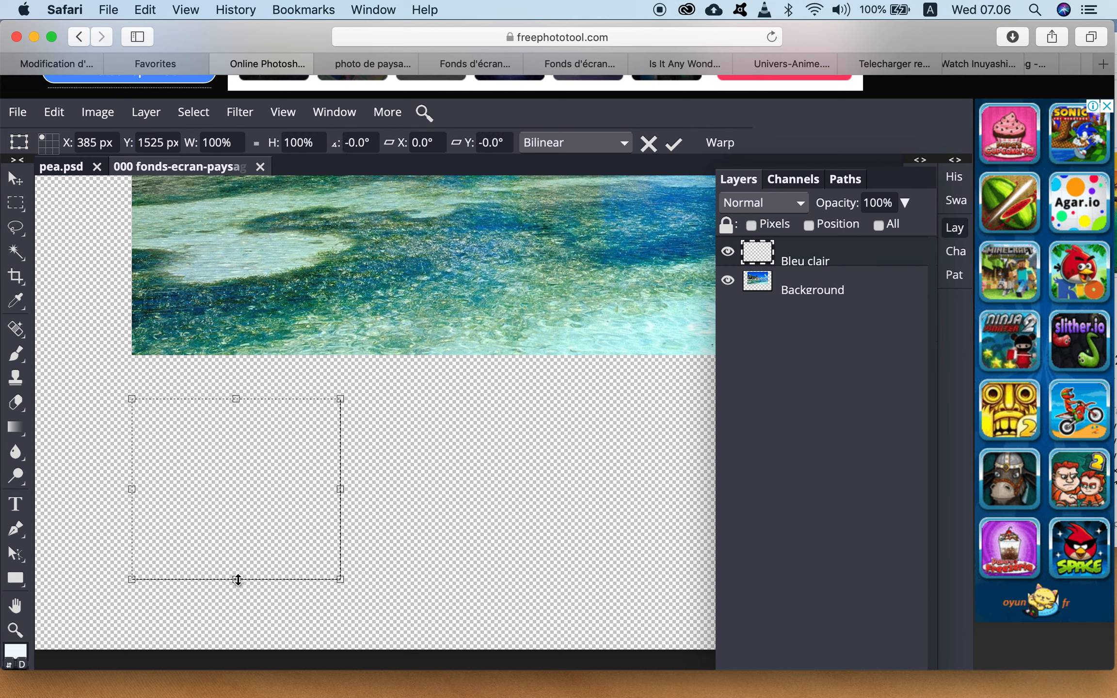
# Stretch the selection downward to 115% height and widen it rightward to 104%, using the upper-right reference point to check its corner
pyautogui.moveTo(235, 579); pyautogui.dragTo(233, 616)
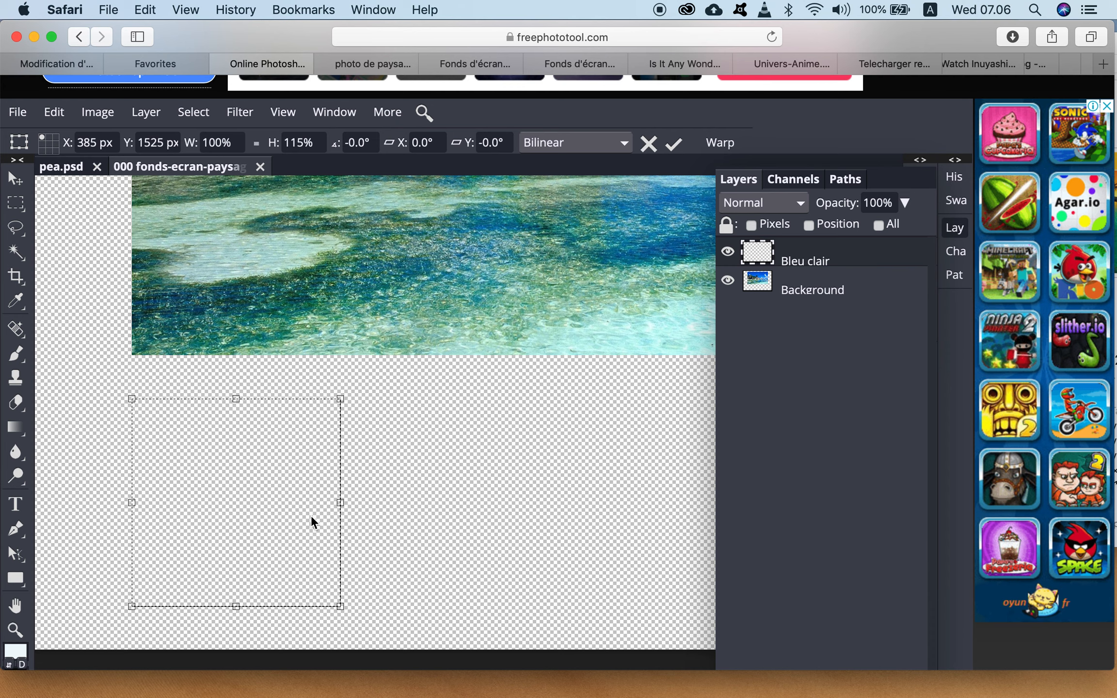
pyautogui.click(56, 137)
pyautogui.click(43, 137)
pyautogui.click(56, 138)
pyautogui.moveTo(340, 500); pyautogui.dragTo(351, 501)
pyautogui.moveTo(350, 504); pyautogui.dragTo(347, 504)
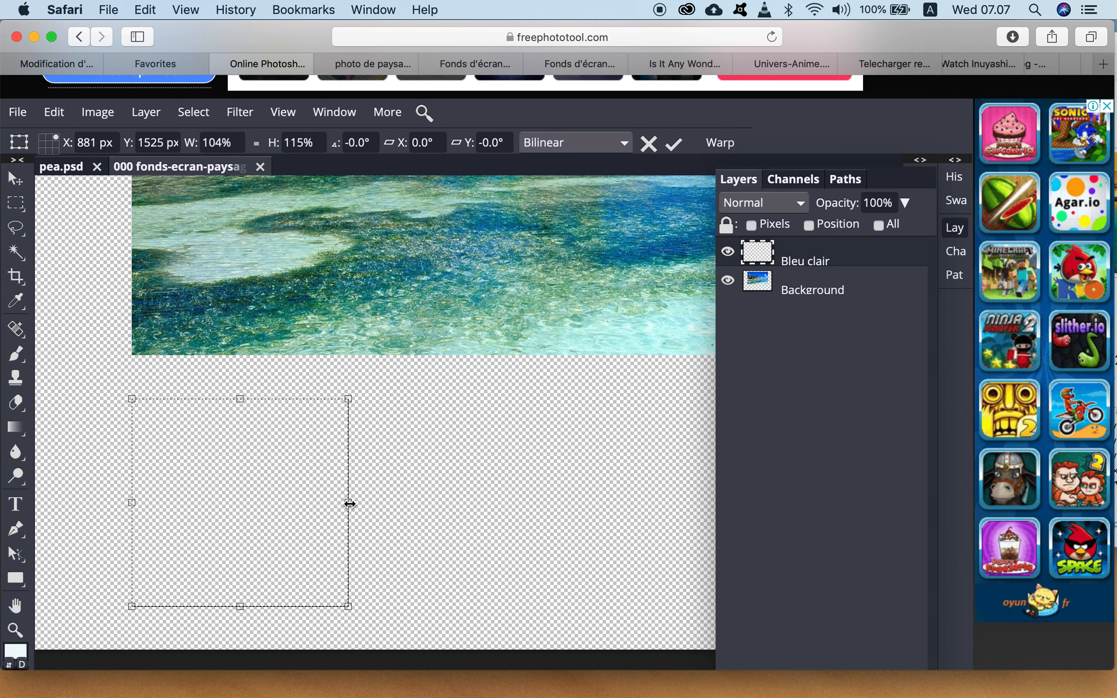
# Widen the selection to 105% so its upper-right corner lies at X 886 px
pyautogui.click(281, 112)
pyautogui.click(312, 145)
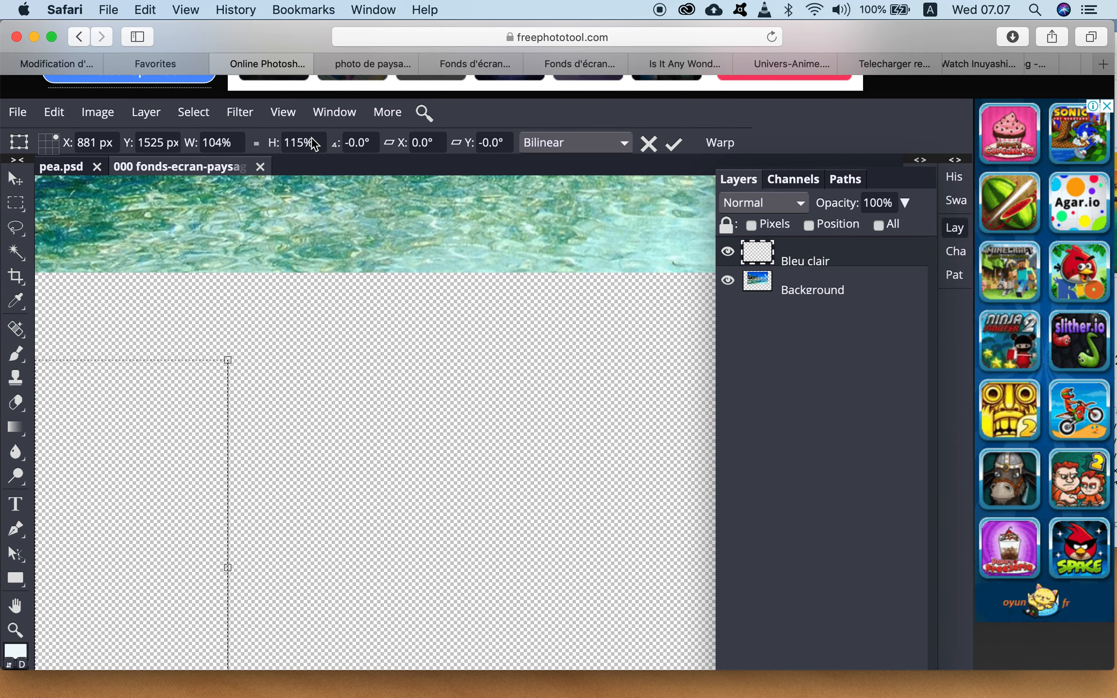
pyautogui.click(297, 122)
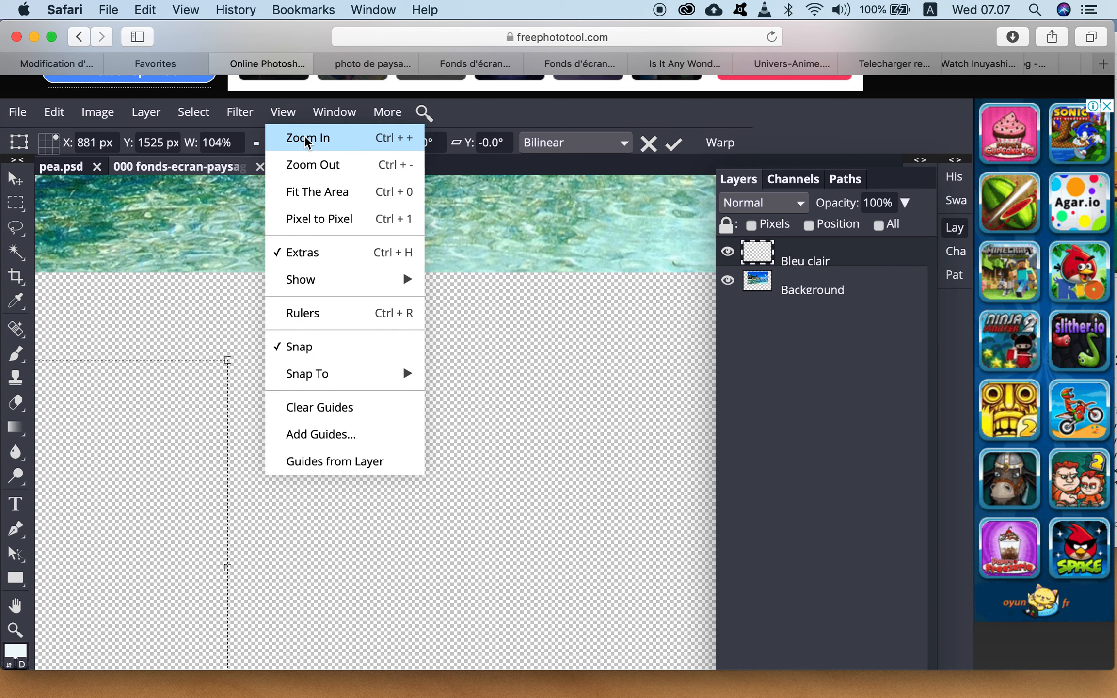
pyautogui.click(311, 137)
pyautogui.scroll(-2, 280, 487)
pyautogui.hscroll(-2, 280, 488)
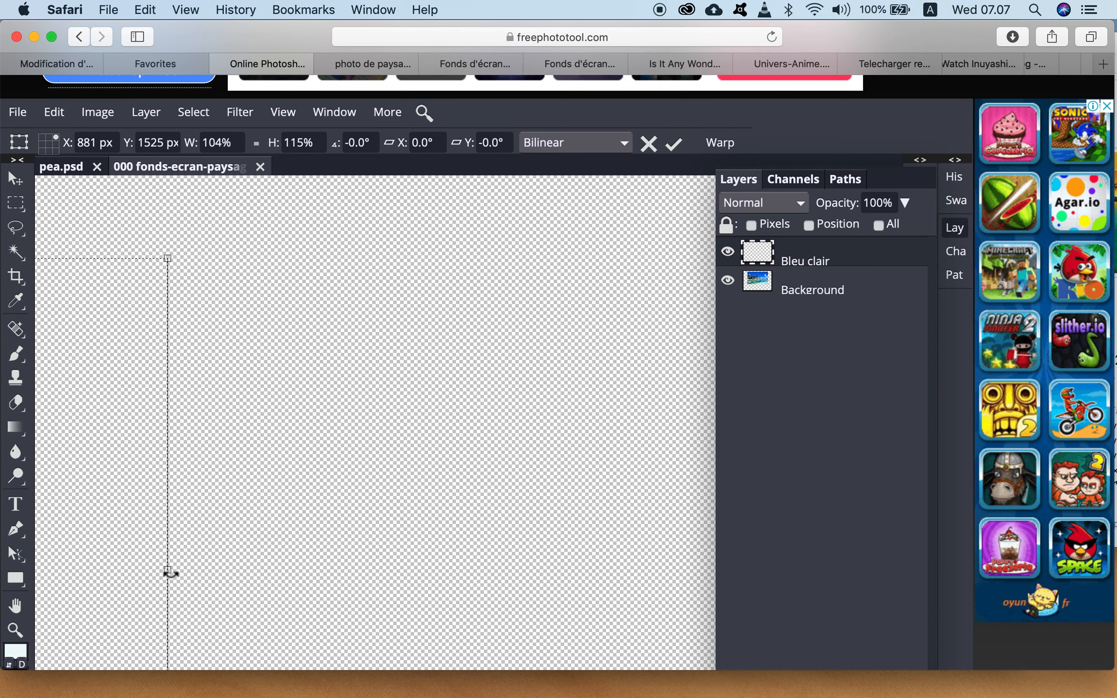
pyautogui.moveTo(167, 571); pyautogui.dragTo(174, 569)
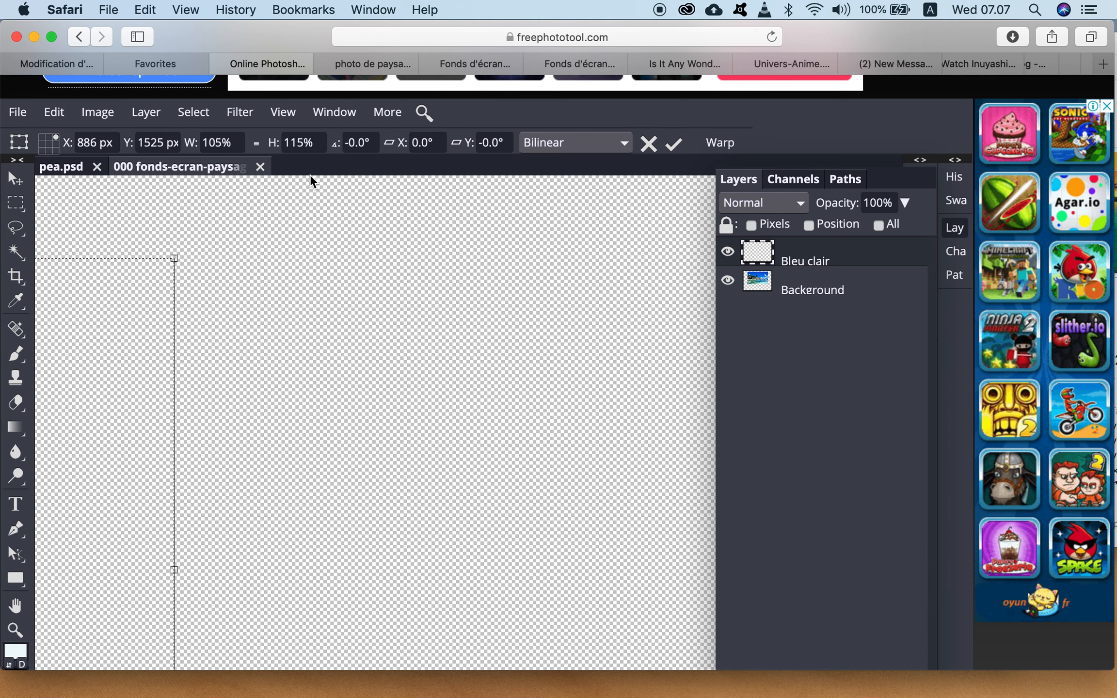
# Sample the pale blue-green of the shallow water in the photo's lower-left area as the foreground colour with the Eyedropper
pyautogui.click(288, 119)
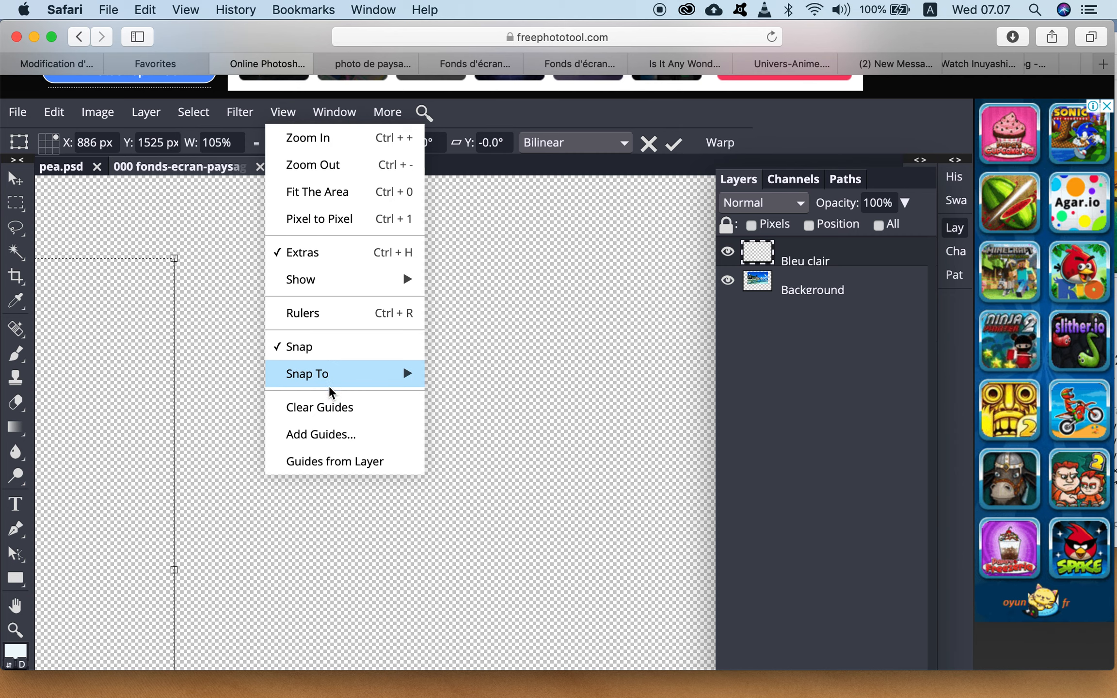
pyautogui.click(332, 193)
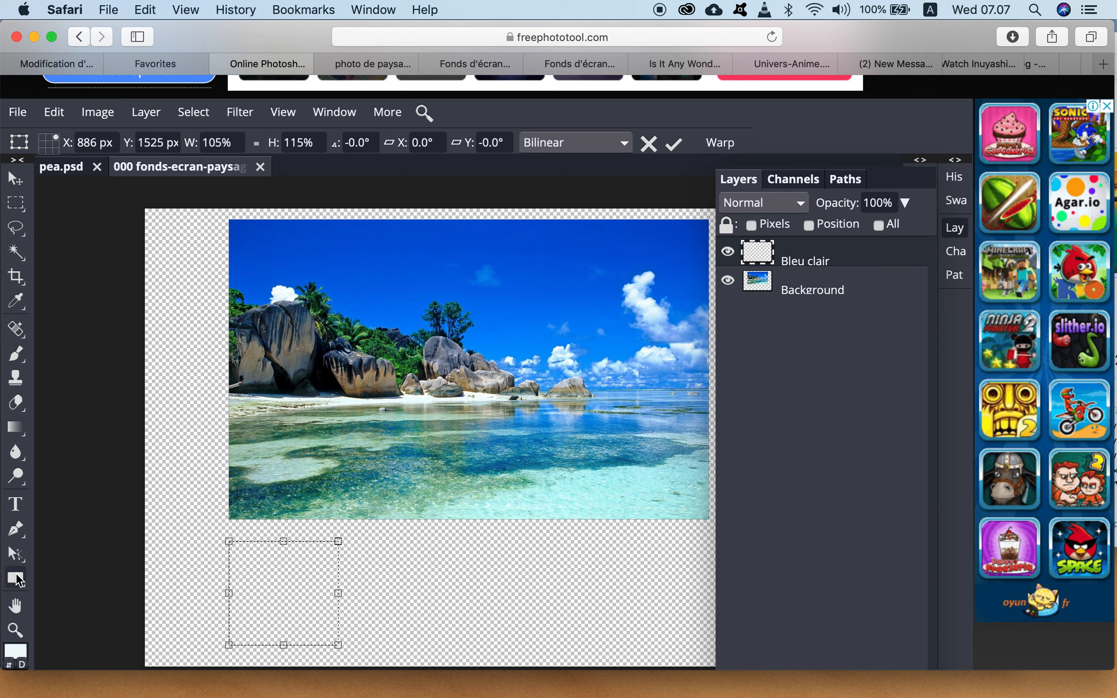
pyautogui.scroll(-5, 17, 601)
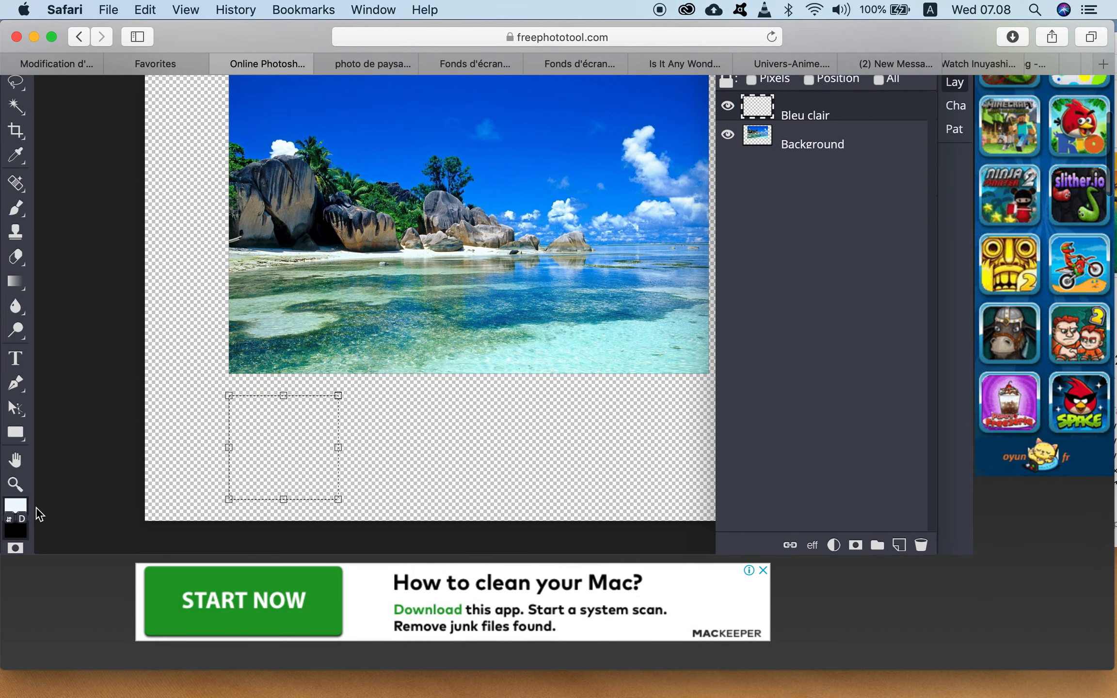
pyautogui.click(17, 156)
pyautogui.scroll(2, 20, 164)
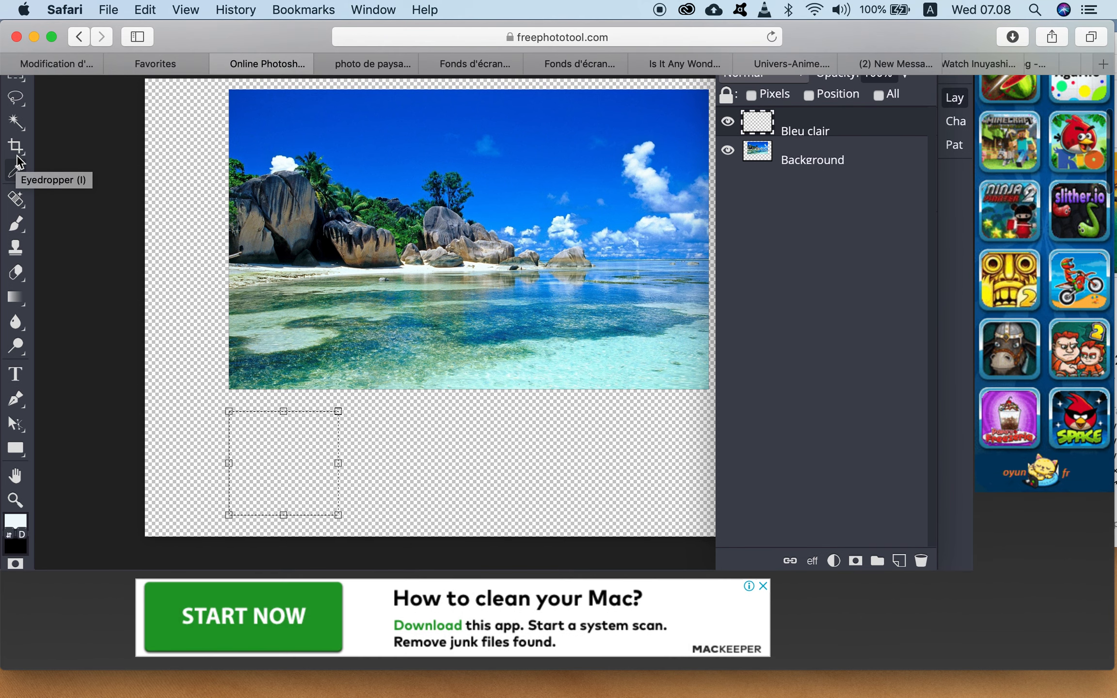
pyautogui.click(17, 170)
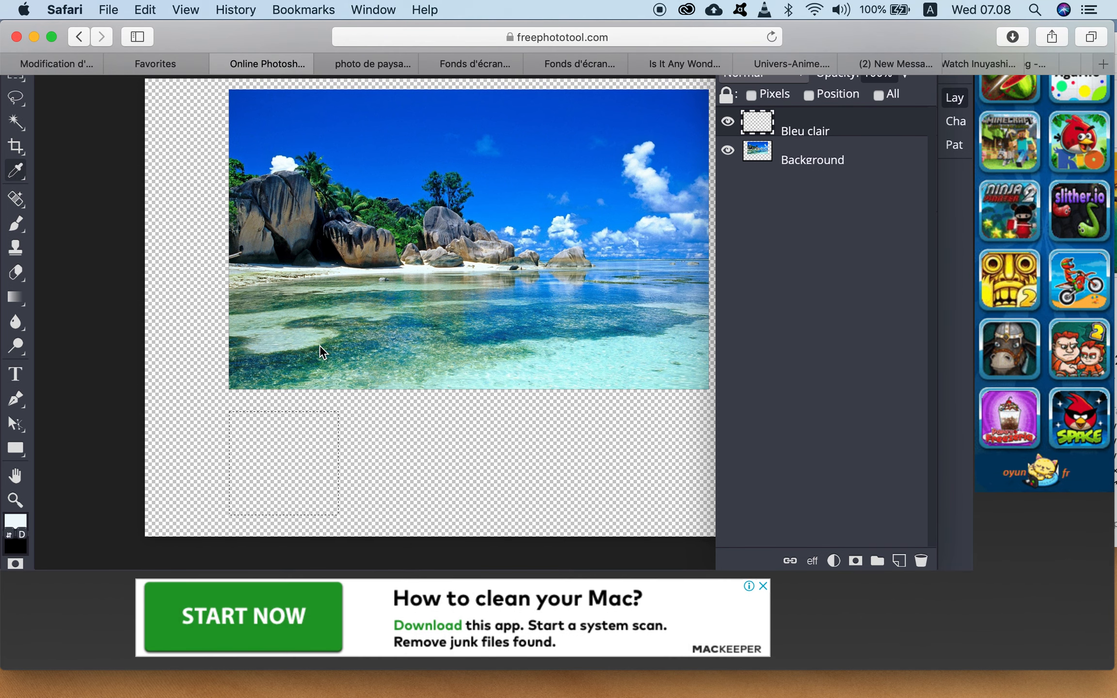
pyautogui.click(303, 347)
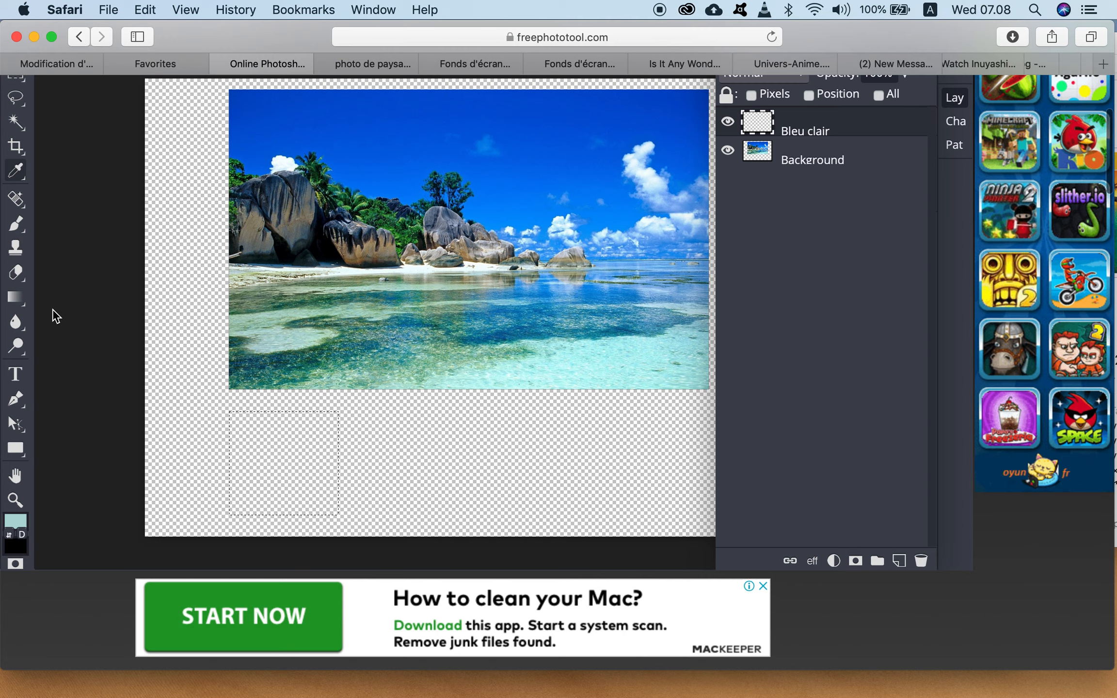
# Fill the selection on the "Bleu clair" layer with the foreground colour, using Normal blend mode at 100% opacity
pyautogui.scroll(3, 945, 369)
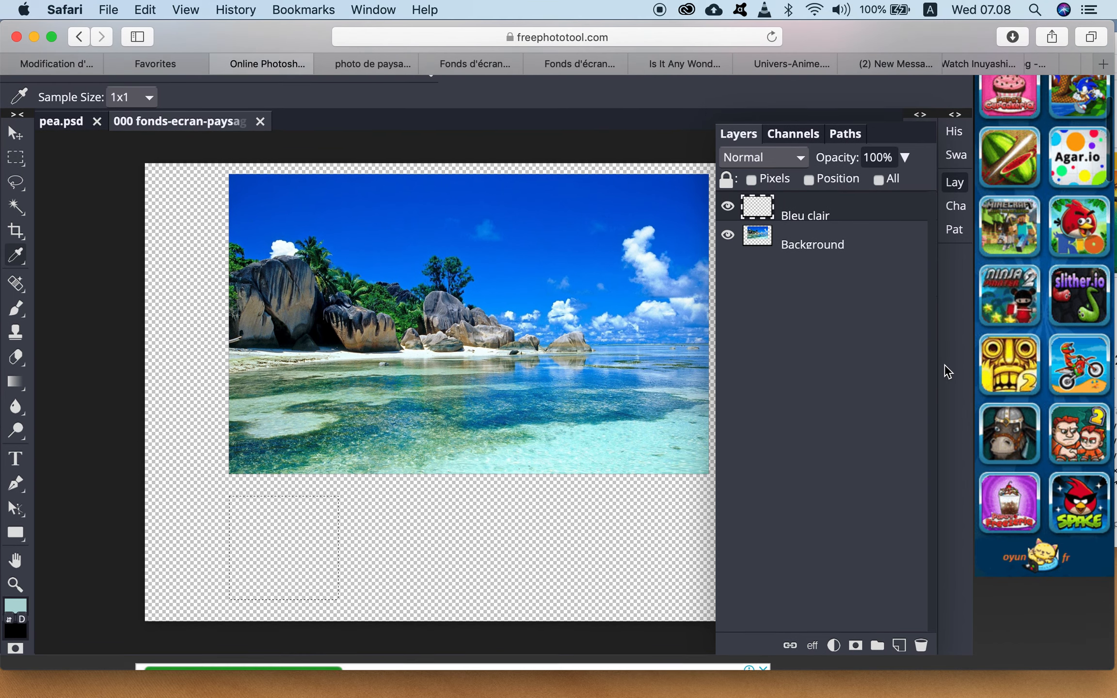
pyautogui.scroll(3, 944, 365)
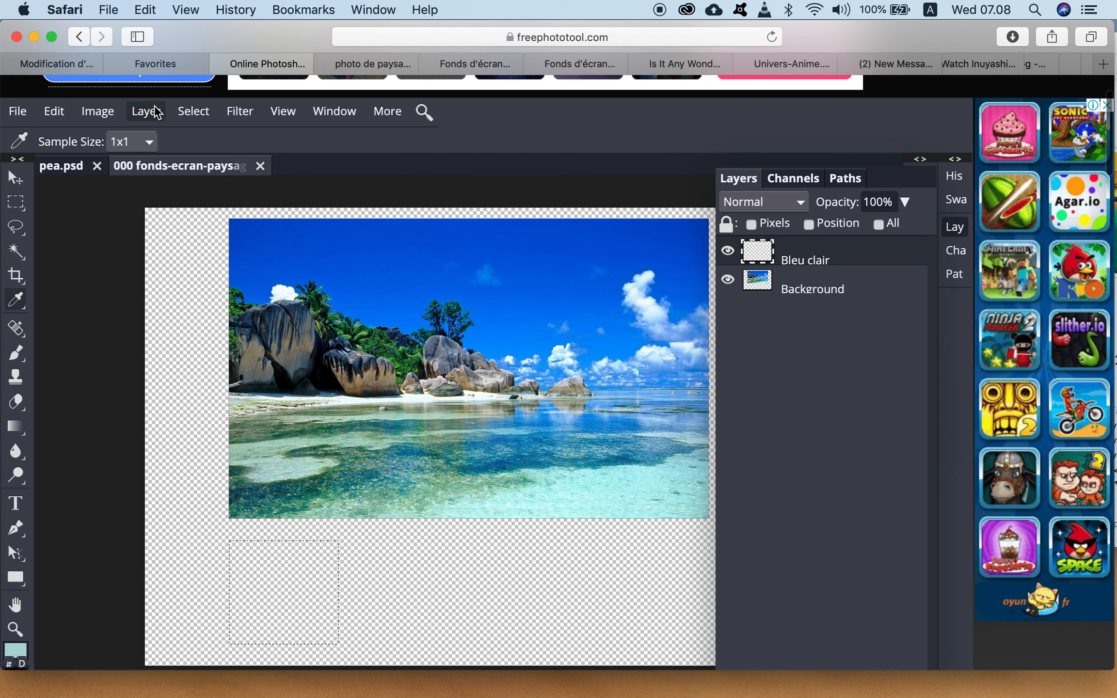
pyautogui.click(54, 113)
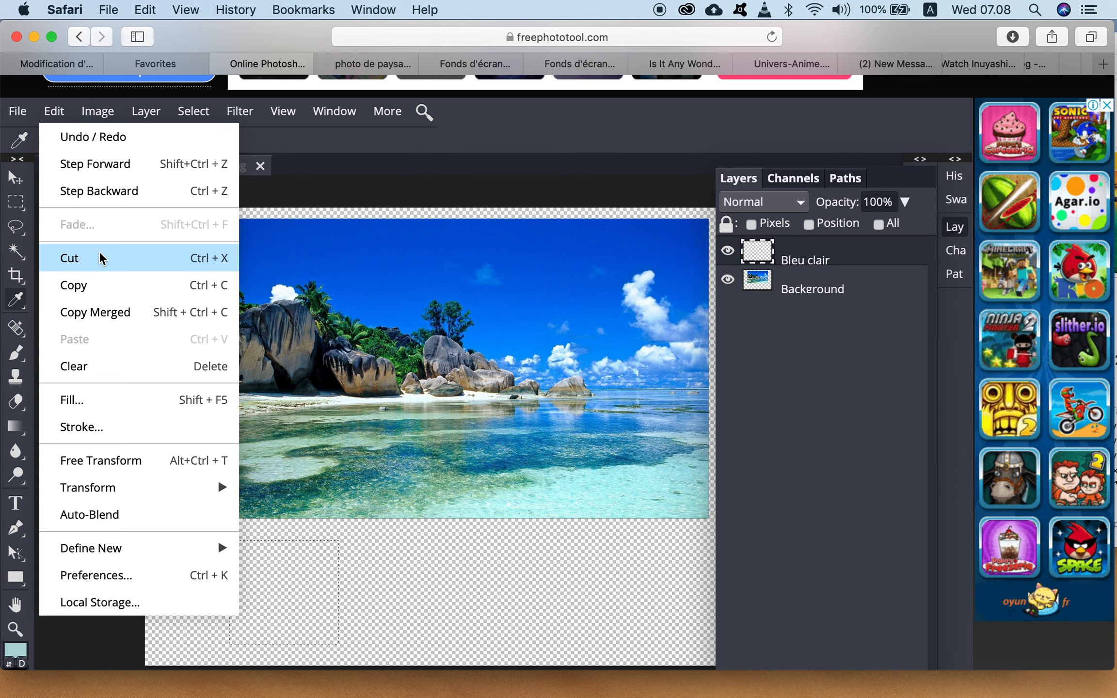
pyautogui.click(70, 400)
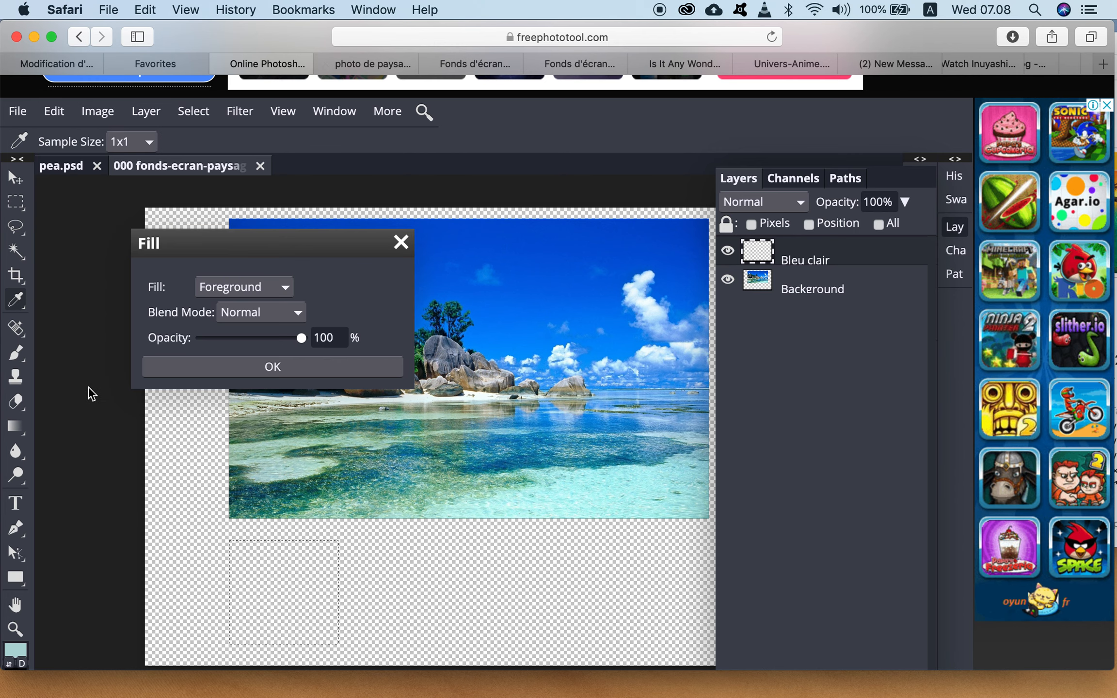
pyautogui.click(288, 290)
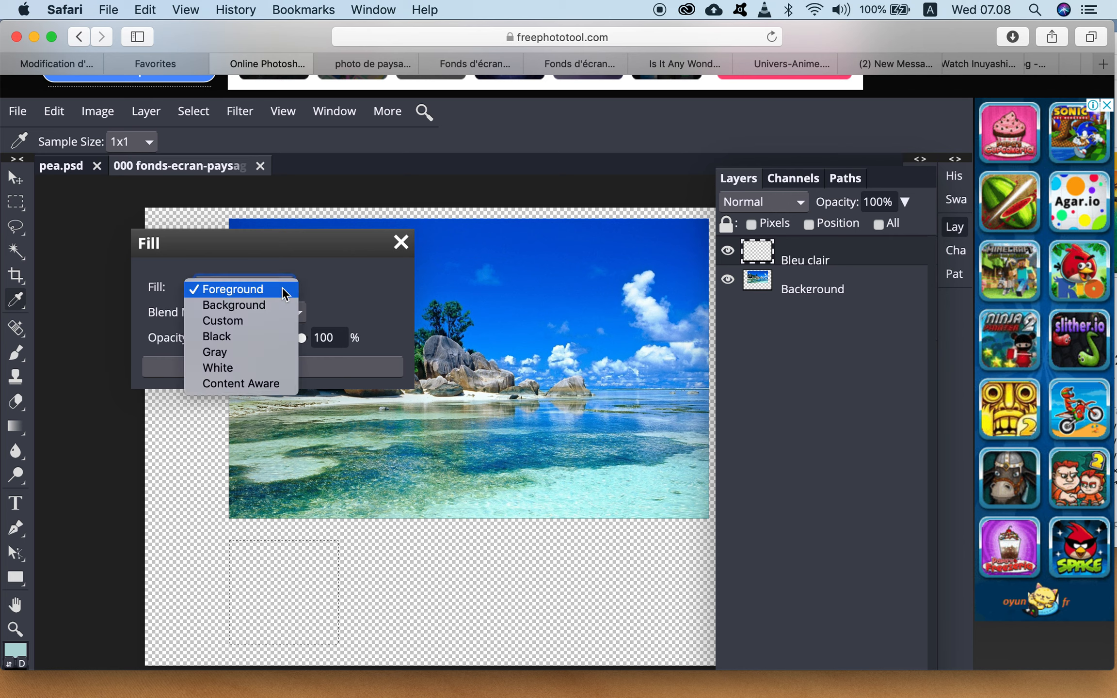
pyautogui.click(249, 294)
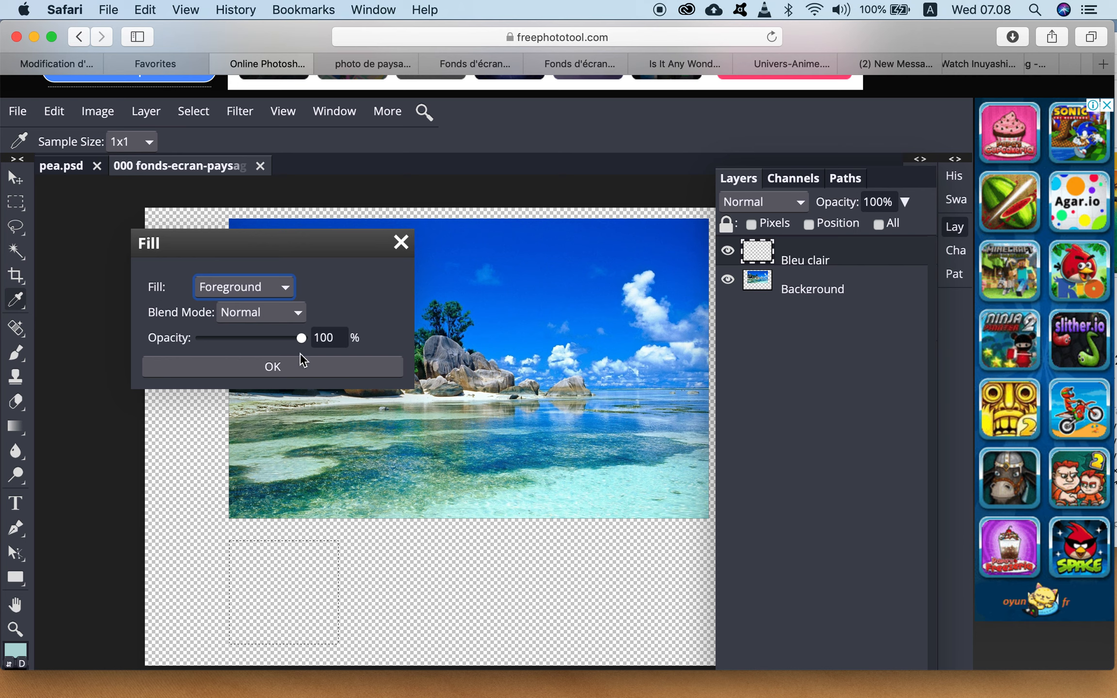
pyautogui.click(292, 370)
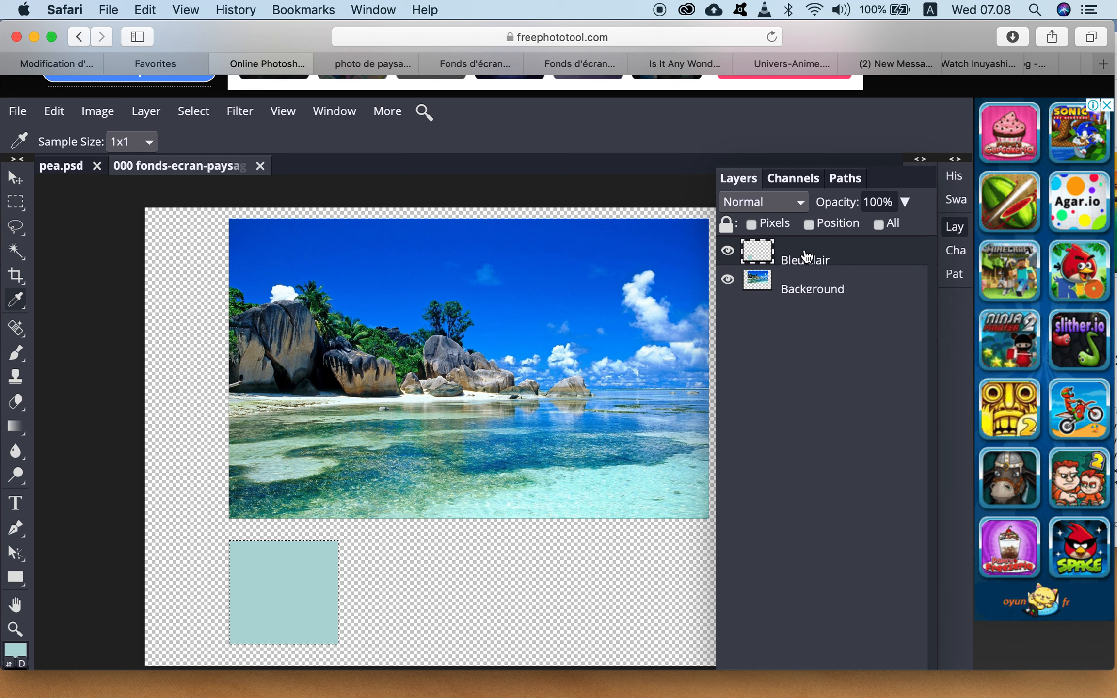
# Duplicate the "Bleu clair" layer and save the document as a PSD file
pyautogui.rightClick(806, 256)
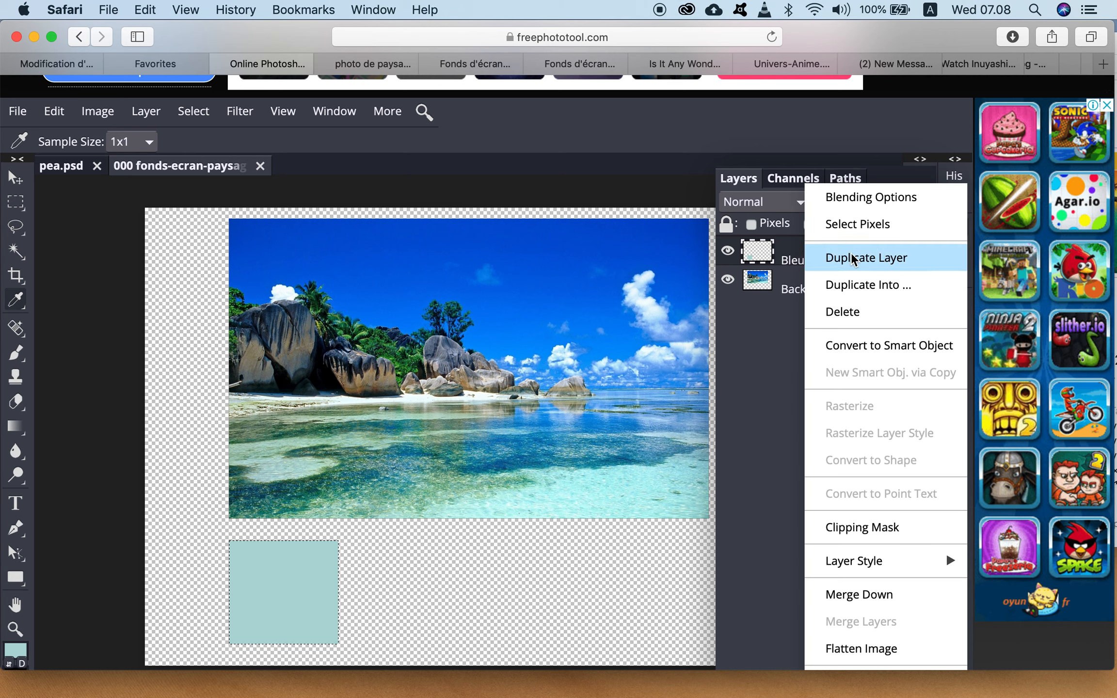
pyautogui.click(862, 257)
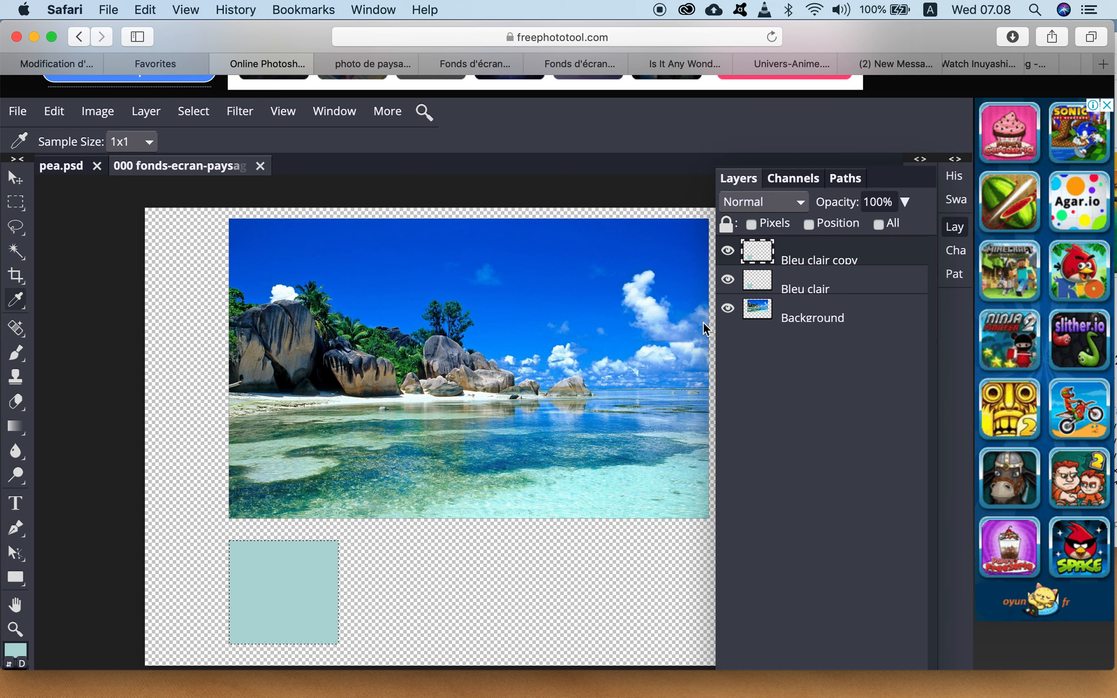
pyautogui.click(14, 109)
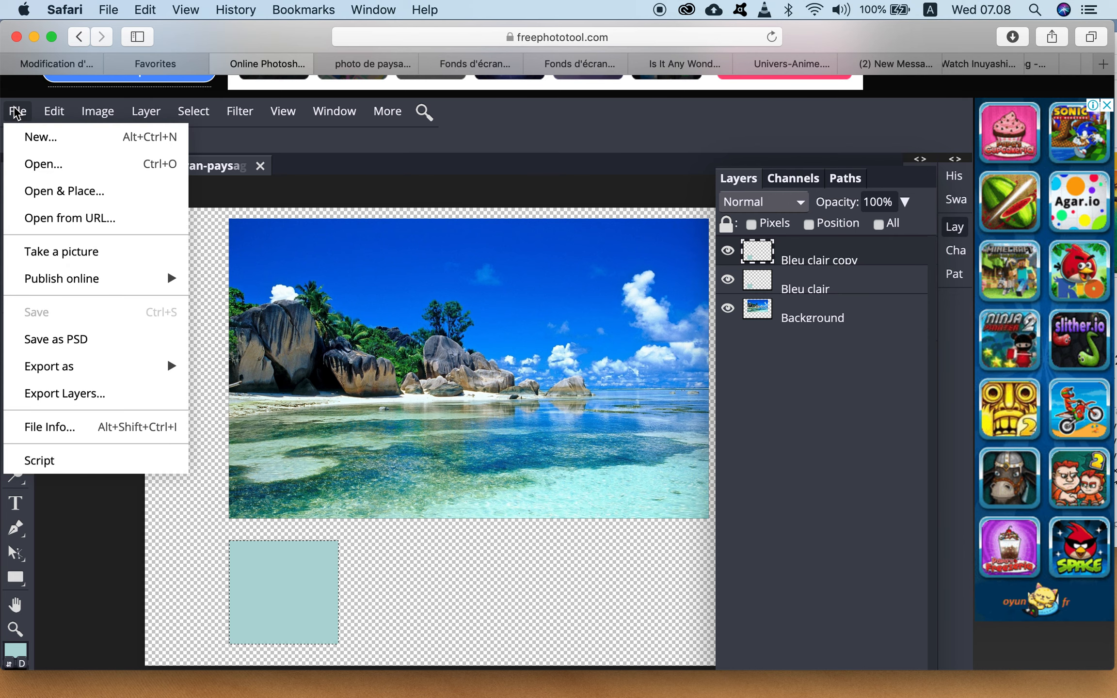
pyautogui.click(72, 339)
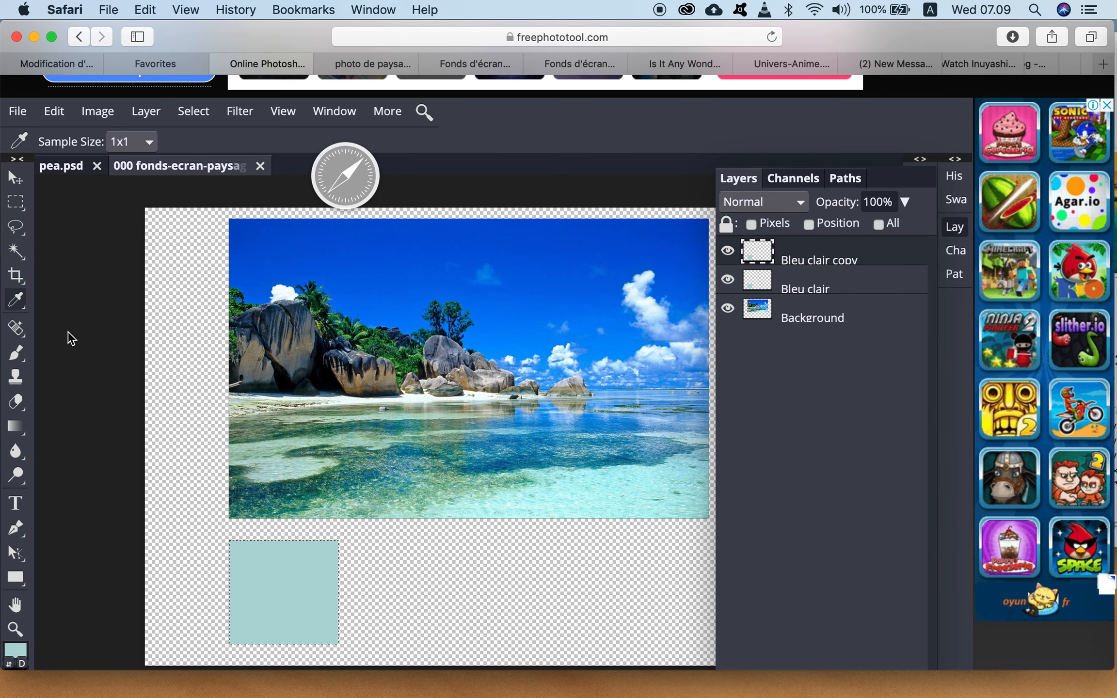
pyautogui.click(1012, 37)
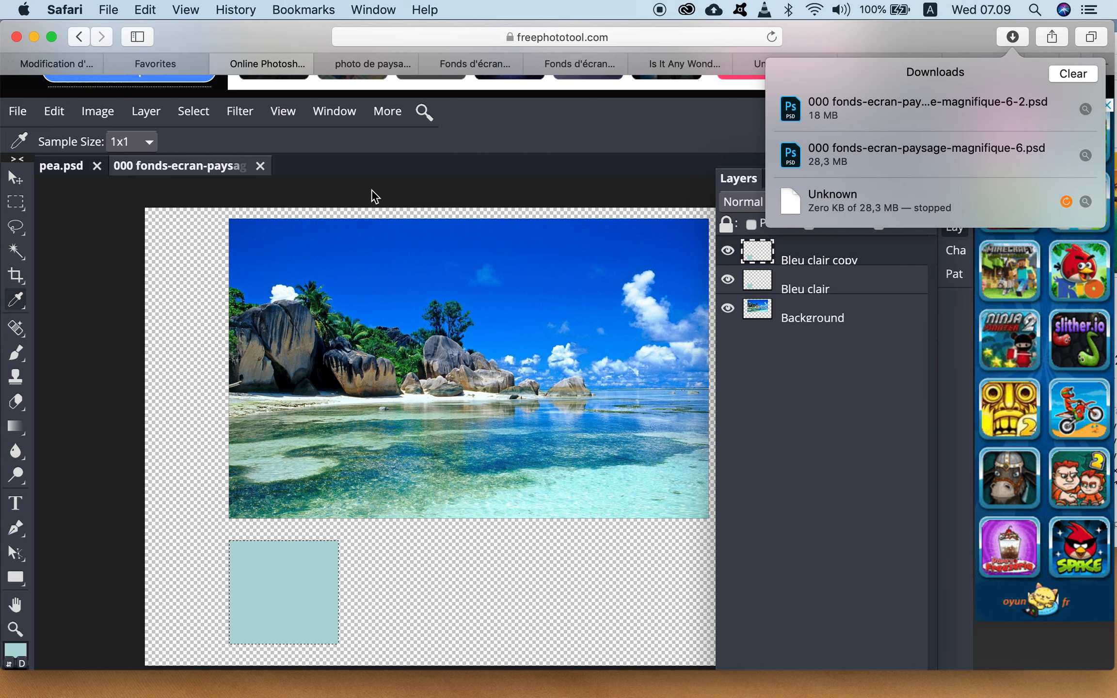
pyautogui.click(581, 144)
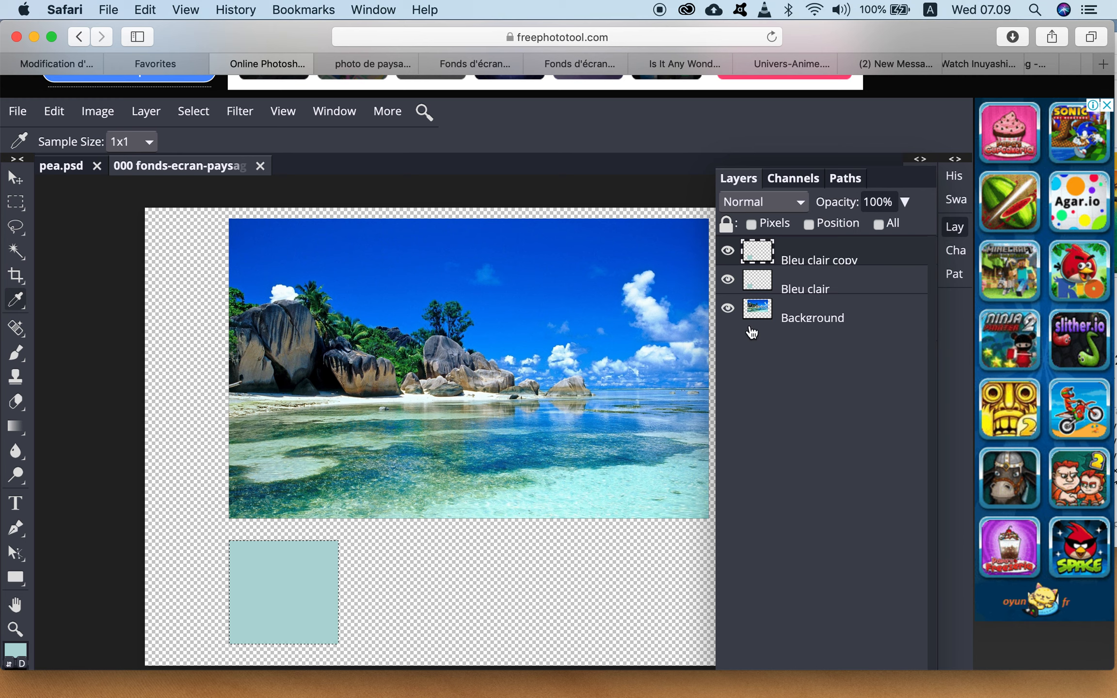
# Rename the duplicated "Bleu clair" layer as "Vert"
pyautogui.doubleClick(818, 257)
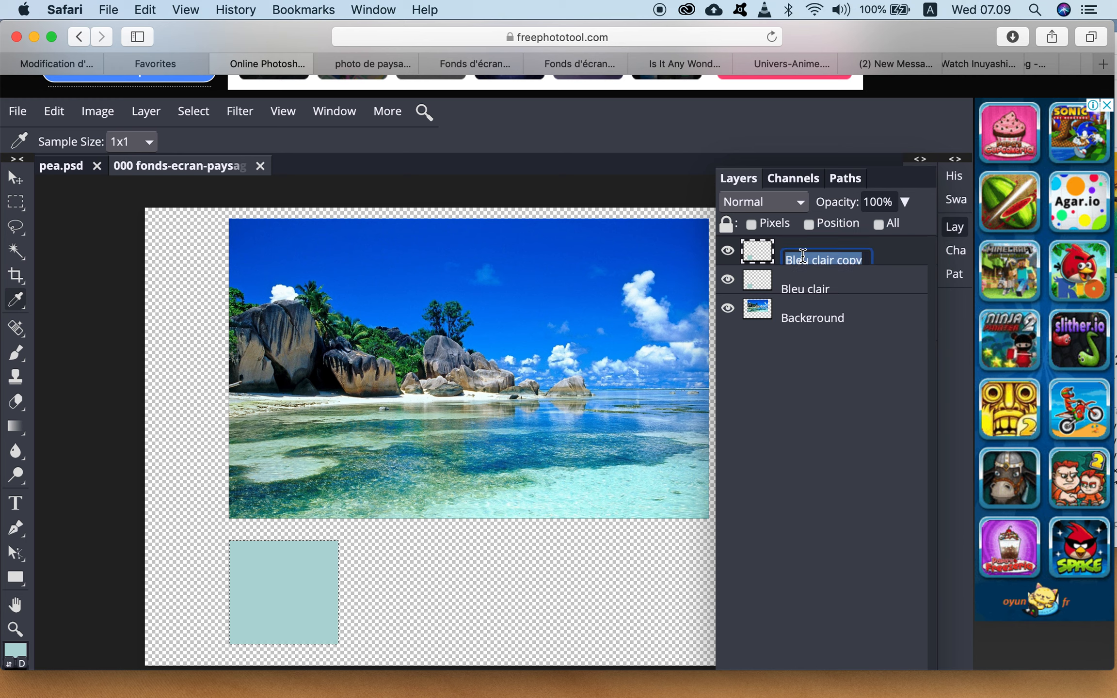
pyautogui.write('Vert')
pyautogui.press('Return')
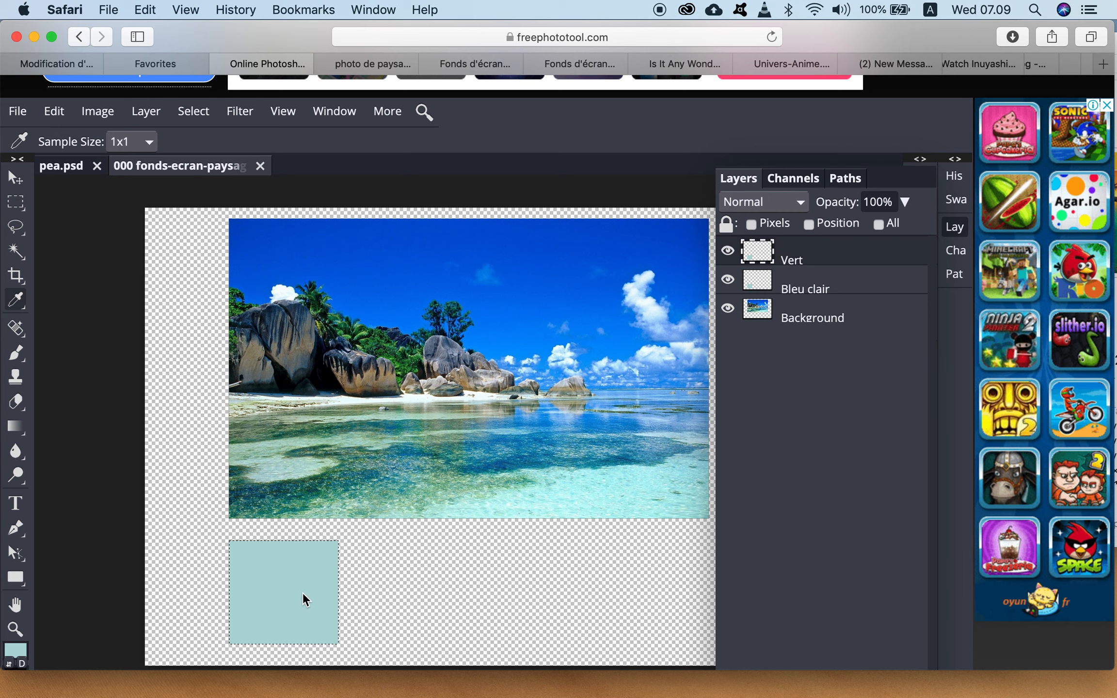
pyautogui.click(727, 252)
# Transform the selection to place its upper-left corner at X 951 px, beside the pale blue-green swatch
pyautogui.click(16, 179)
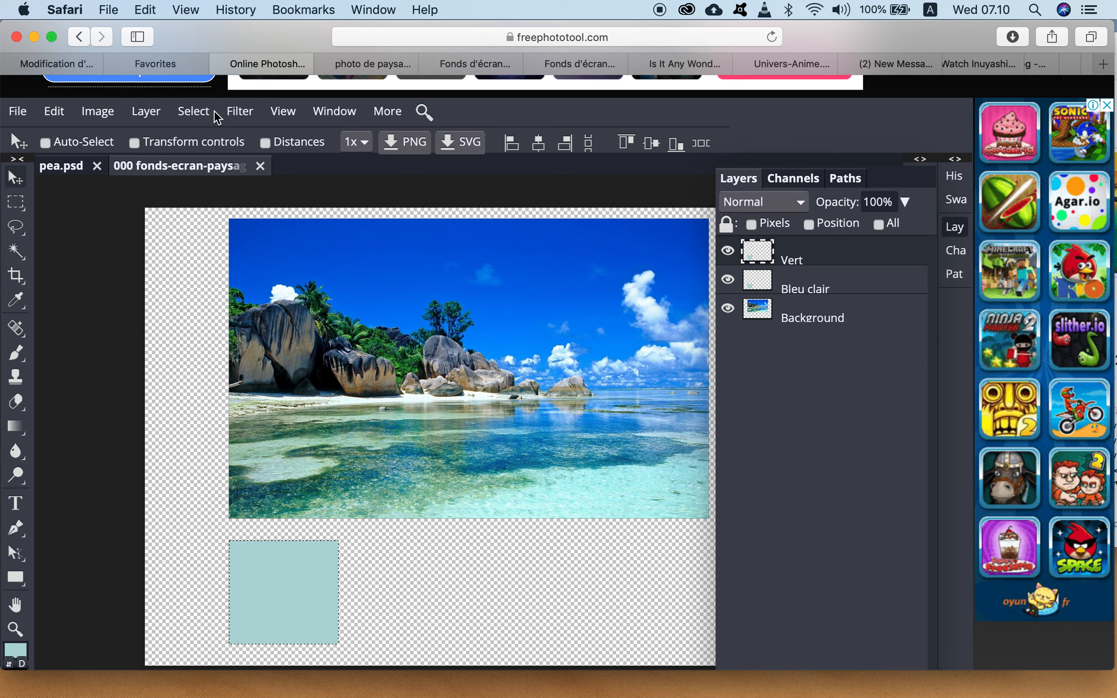
pyautogui.click(194, 115)
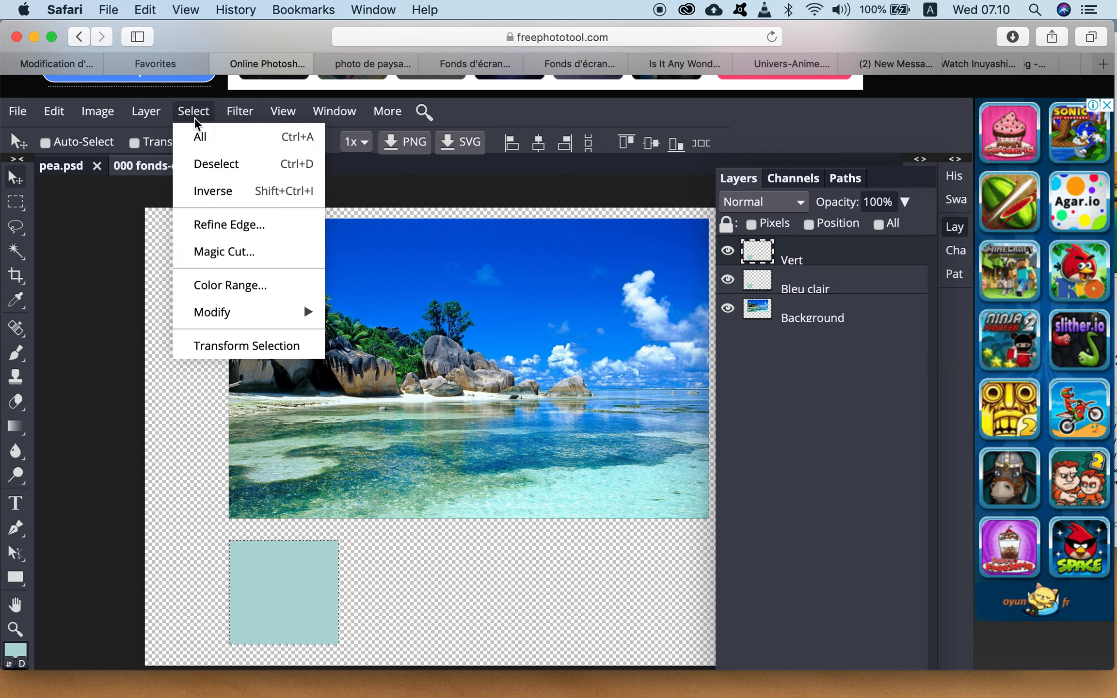
pyautogui.click(212, 345)
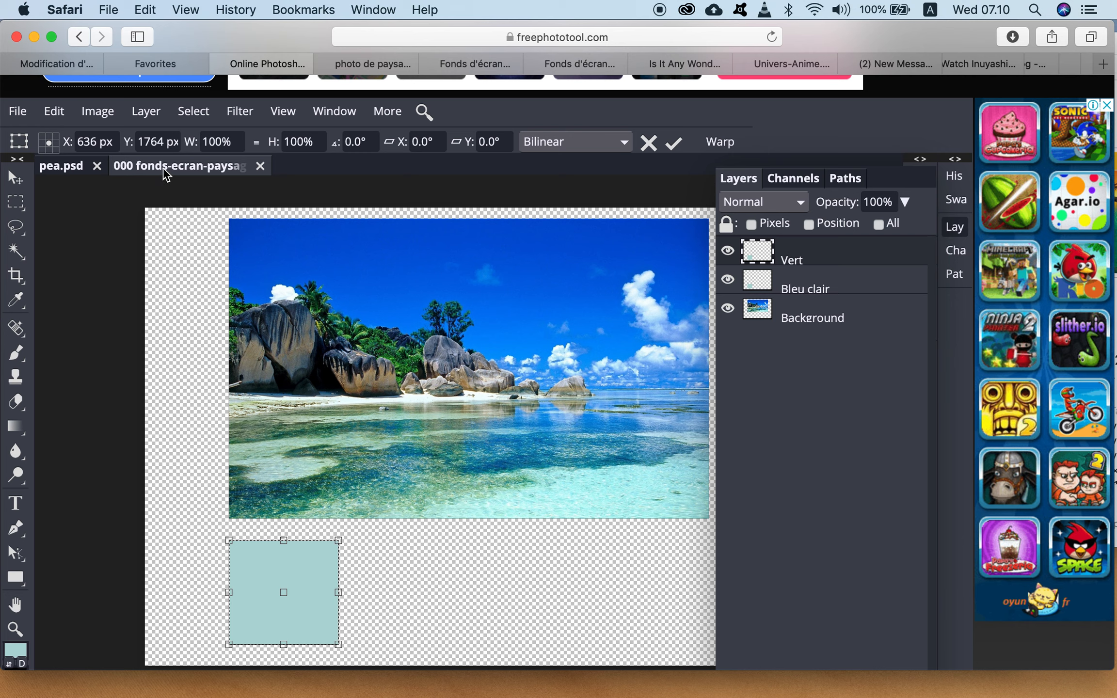
pyautogui.click(93, 139)
pyautogui.write('951')
pyautogui.press('Return')
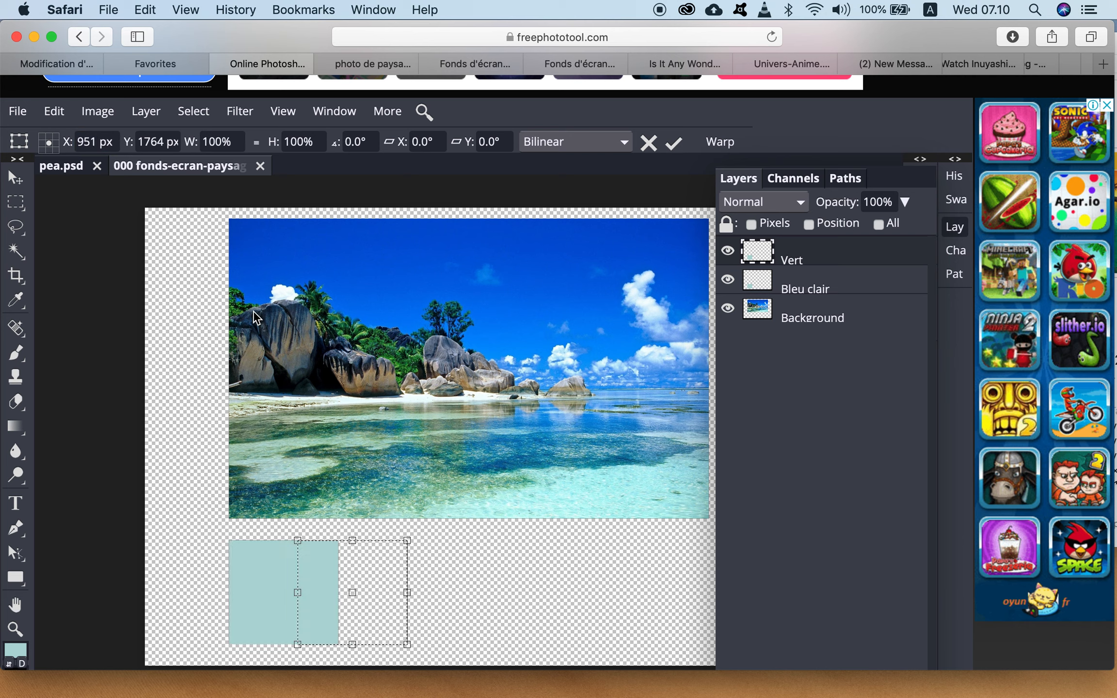
pyautogui.click(41, 137)
pyautogui.click(68, 142)
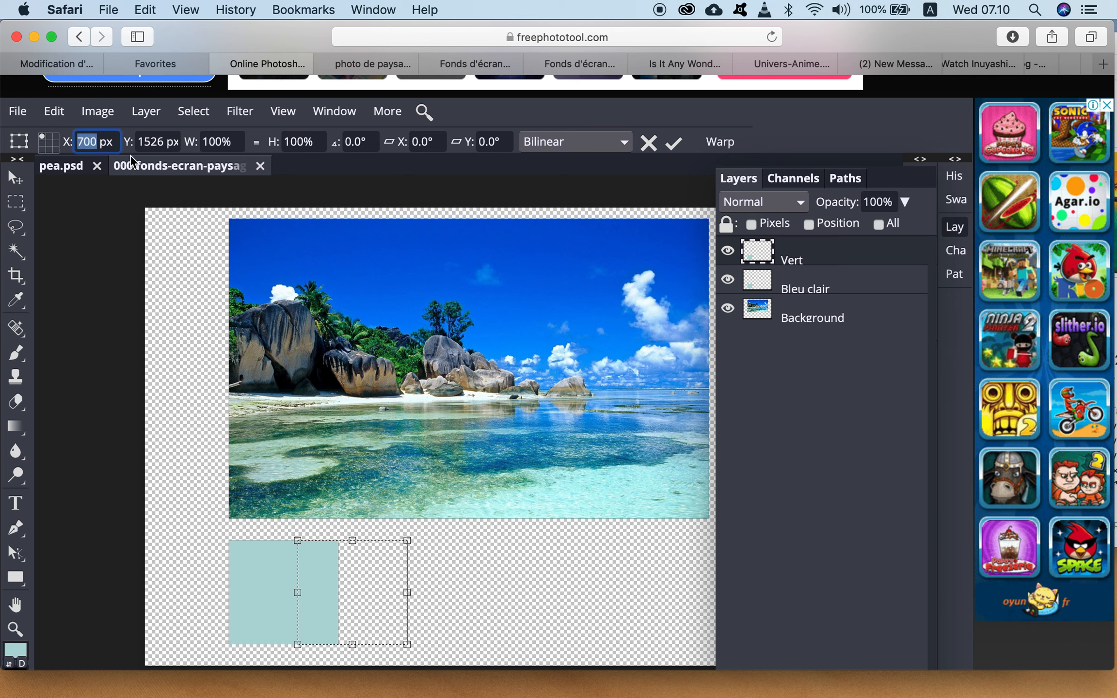
pyautogui.write('951')
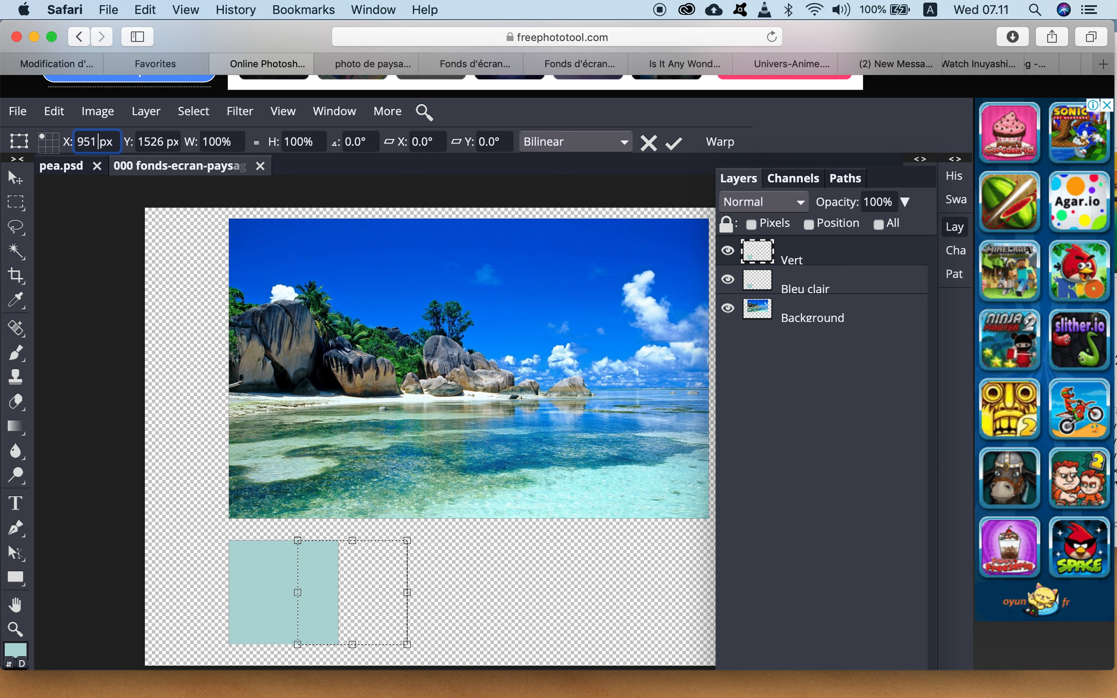
pyautogui.press('Return')
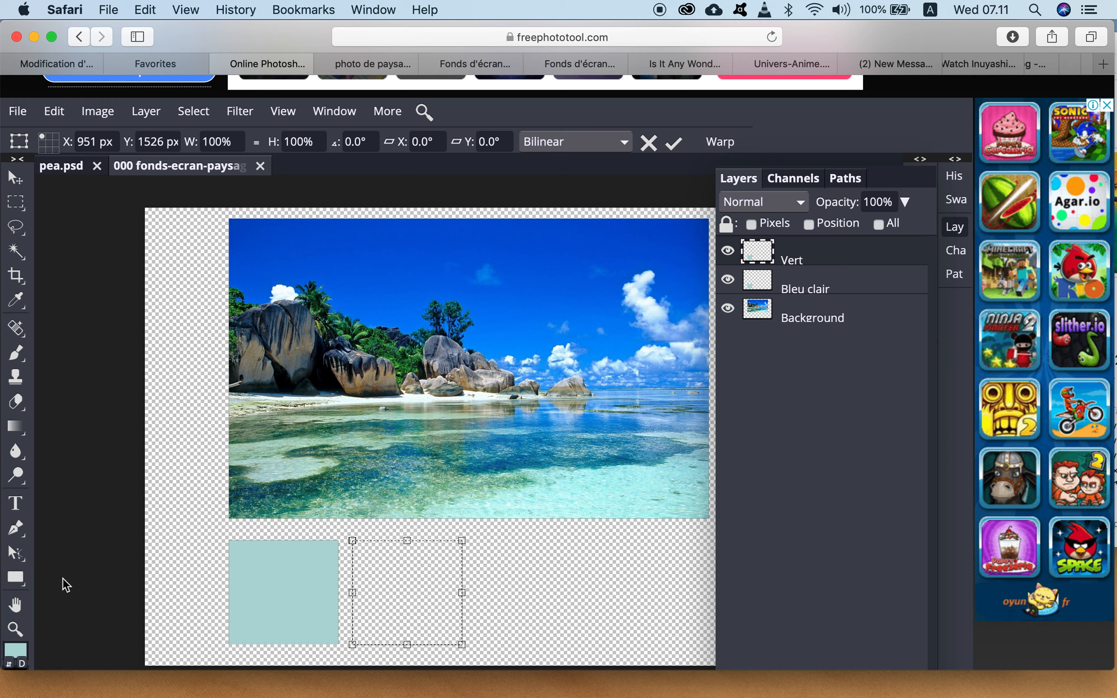
# Sample a dark green from the photo's vegetation near the rocks and fill the selection on the "Vert" layer with it at 100% opacity
pyautogui.click(16, 300)
pyautogui.click(387, 347)
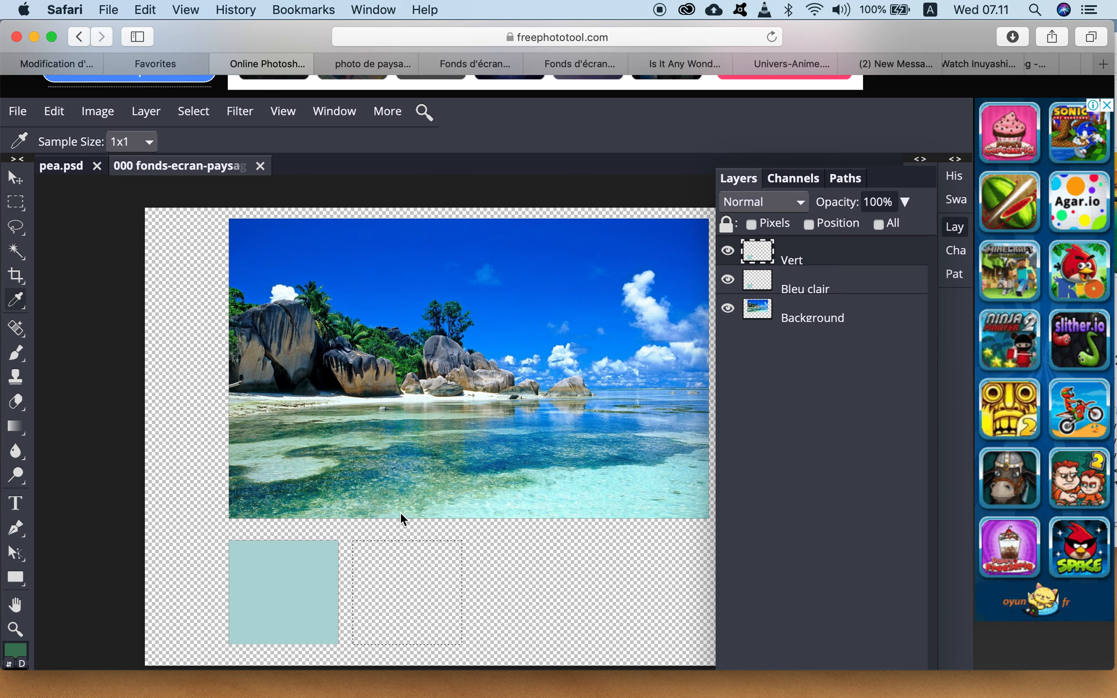
pyautogui.click(56, 113)
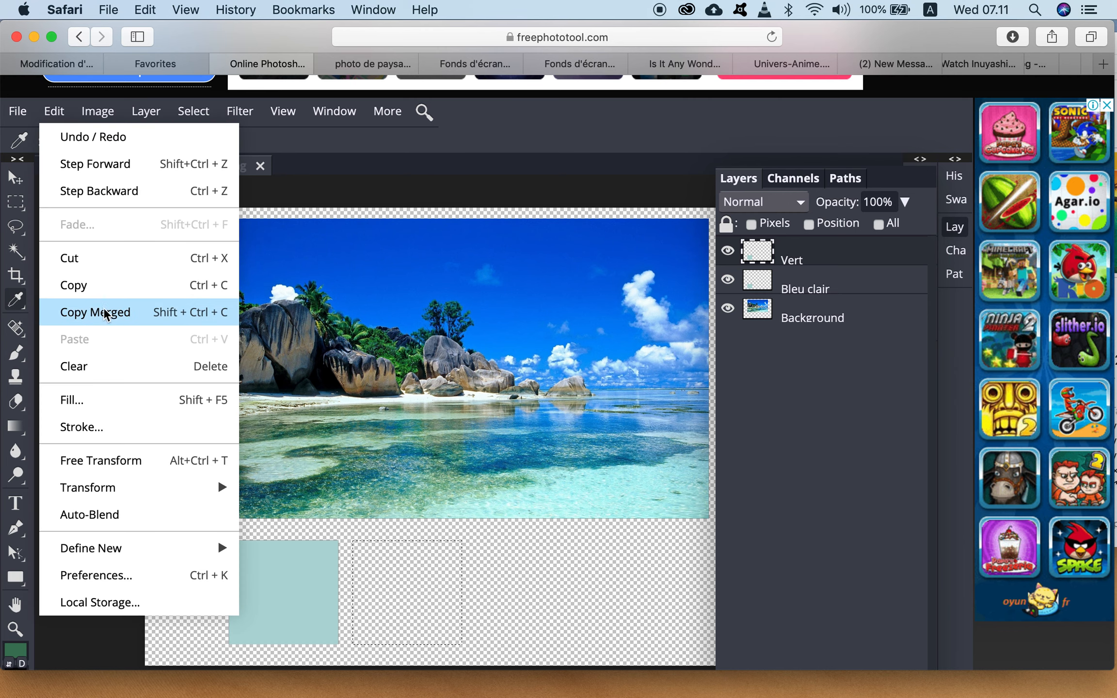
pyautogui.click(70, 407)
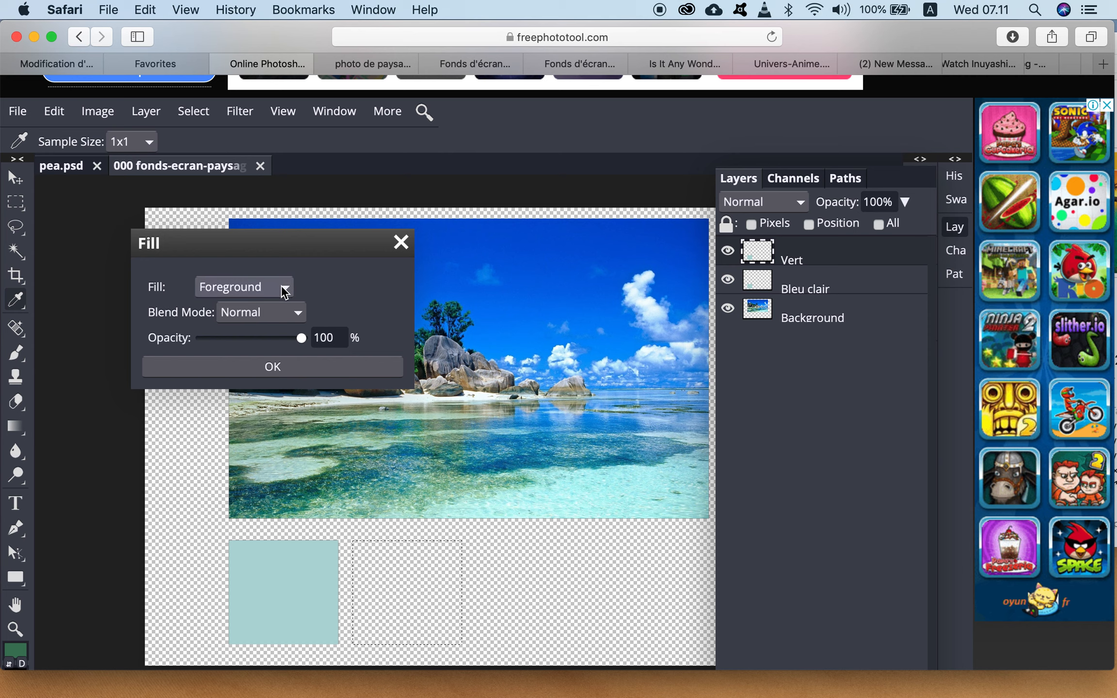
pyautogui.click(289, 374)
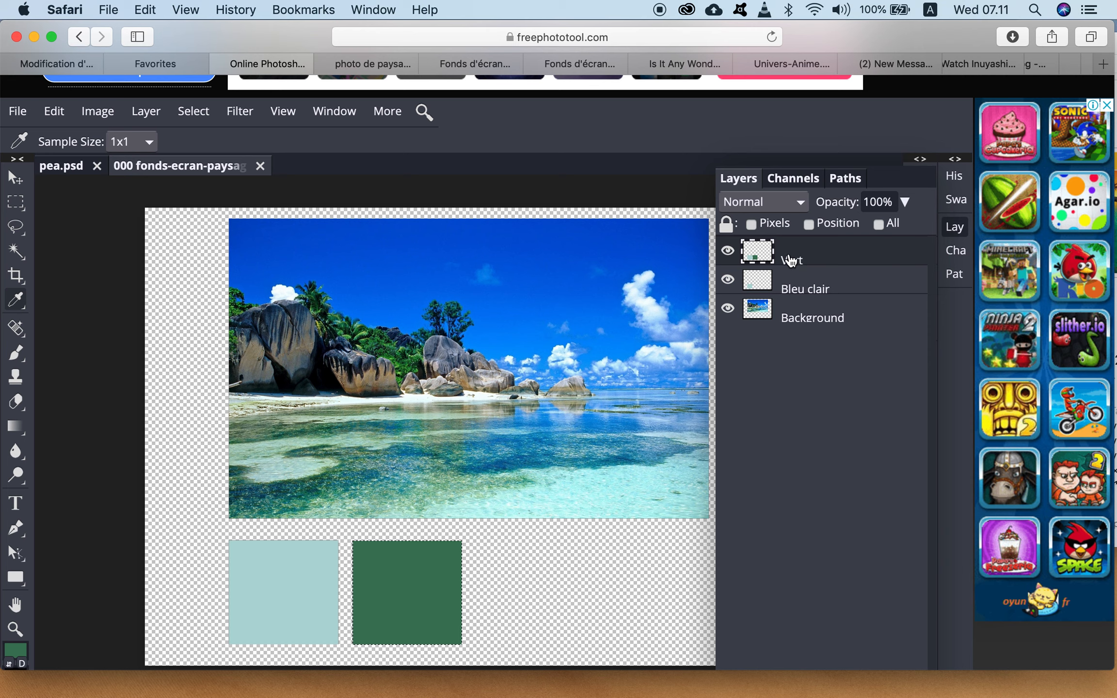
# Hide the "Bleu clair" and "Background" layers and delete the leftover pale blue-green square from the "Vert" layer
pyautogui.click(728, 279)
pyautogui.click(728, 308)
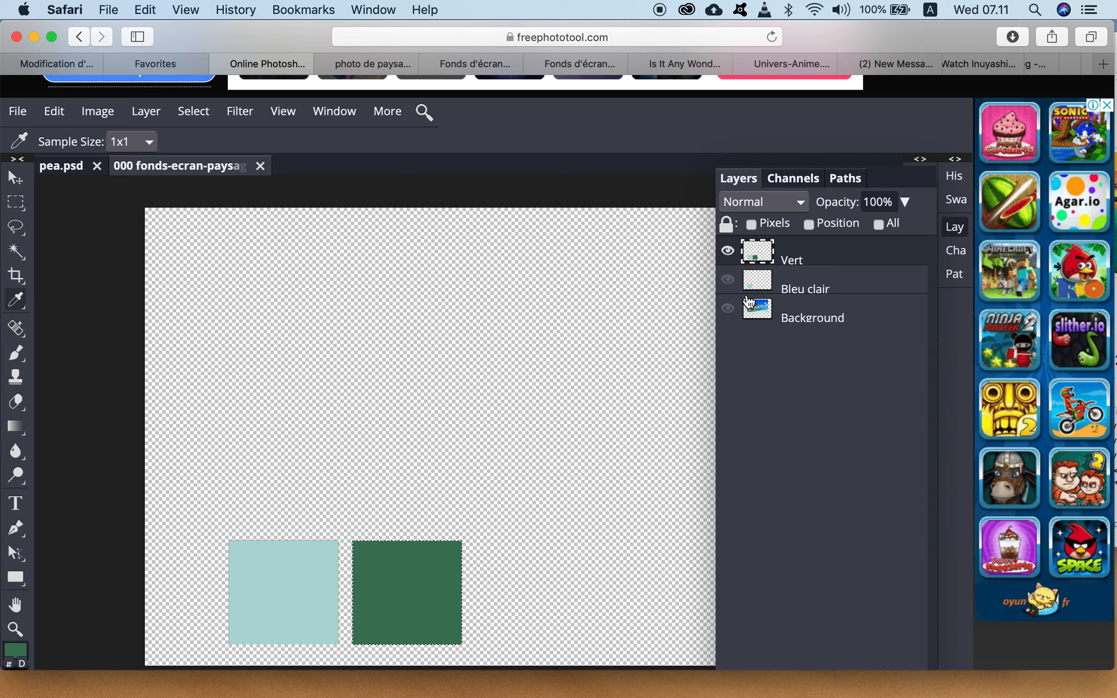
pyautogui.click(18, 206)
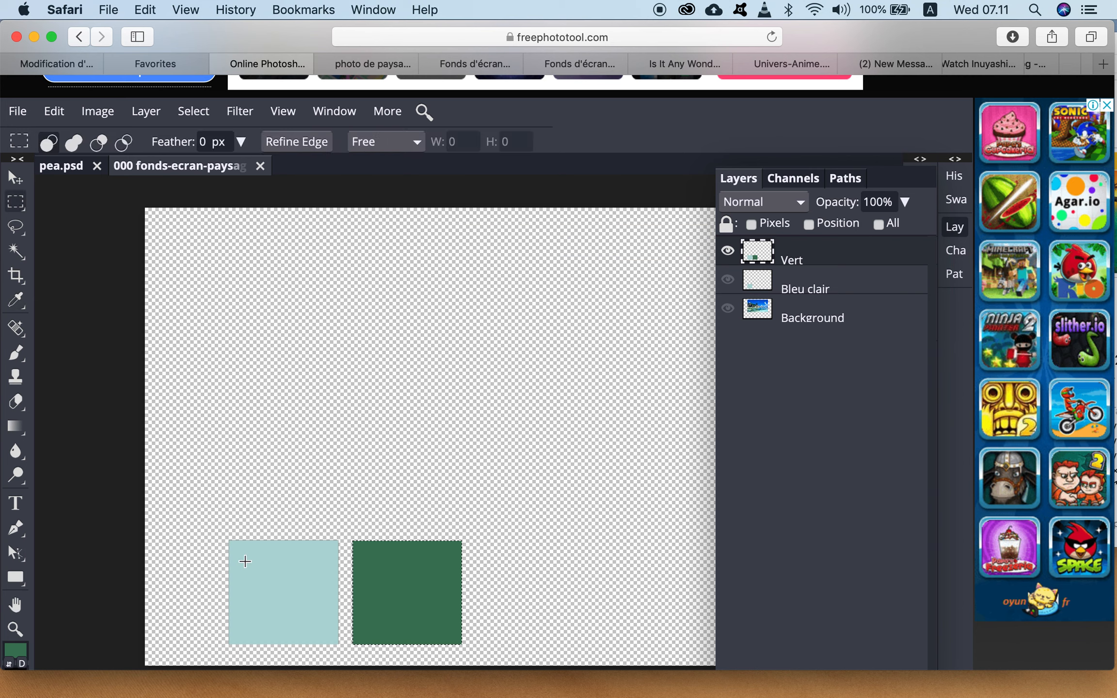
pyautogui.moveTo(204, 528); pyautogui.dragTo(345, 657)
pyautogui.press('Delete')
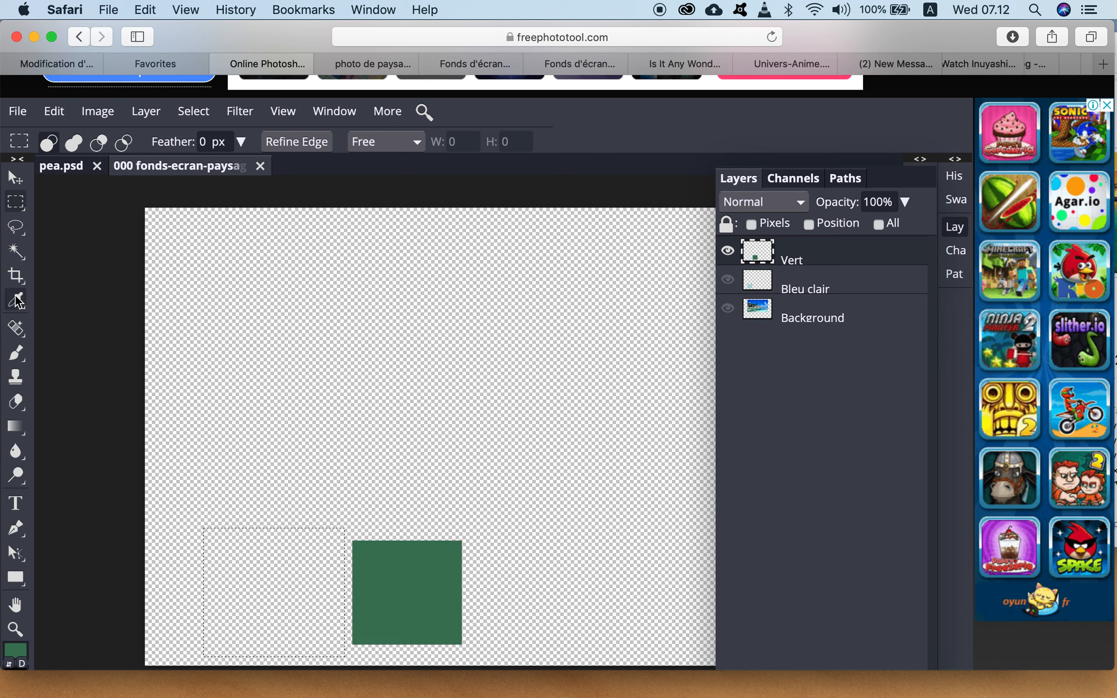
# Reselect the green square by selecting the empty area around it with the Magic Wand and inverting the selection
pyautogui.click(16, 251)
pyautogui.click(354, 369)
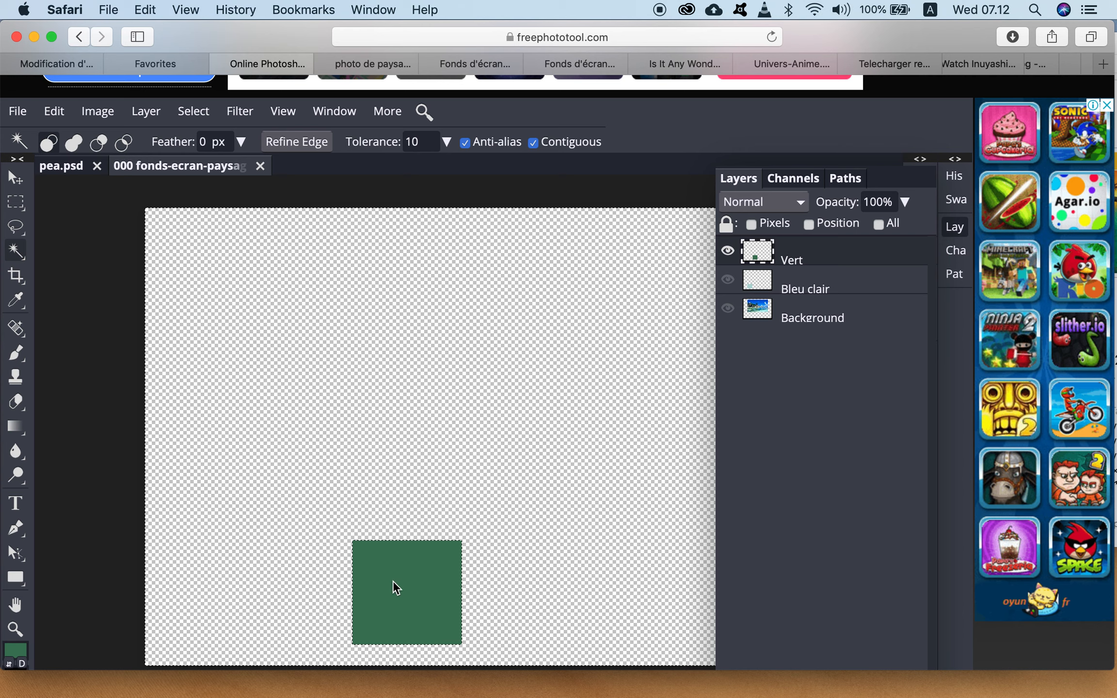
pyautogui.click(196, 114)
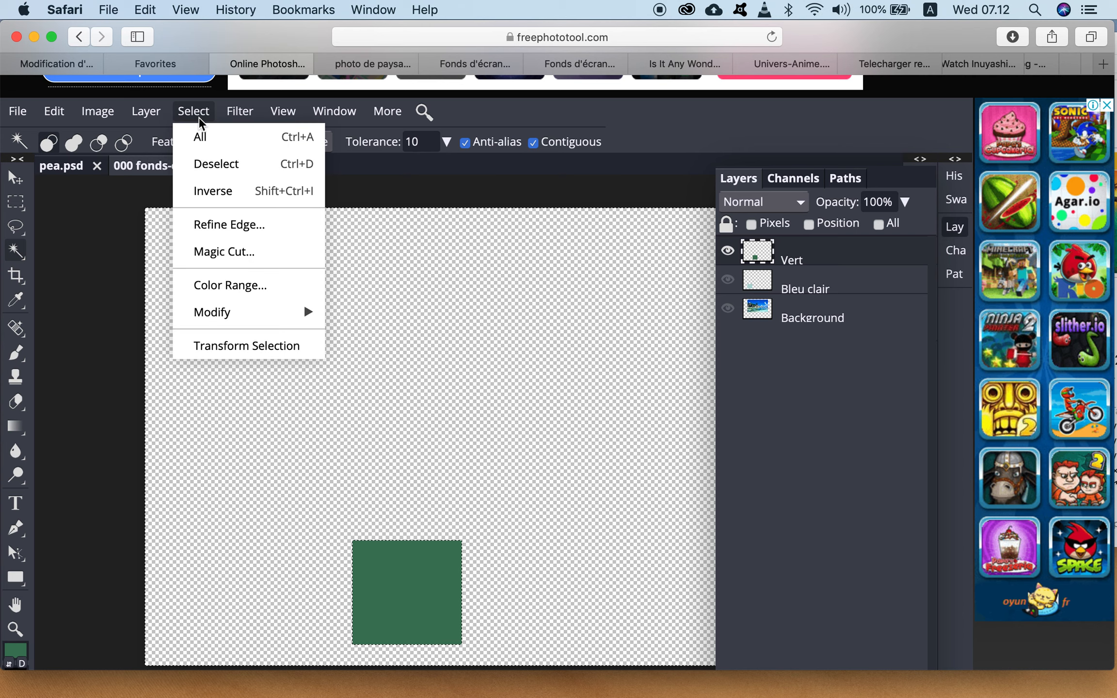
pyautogui.click(225, 189)
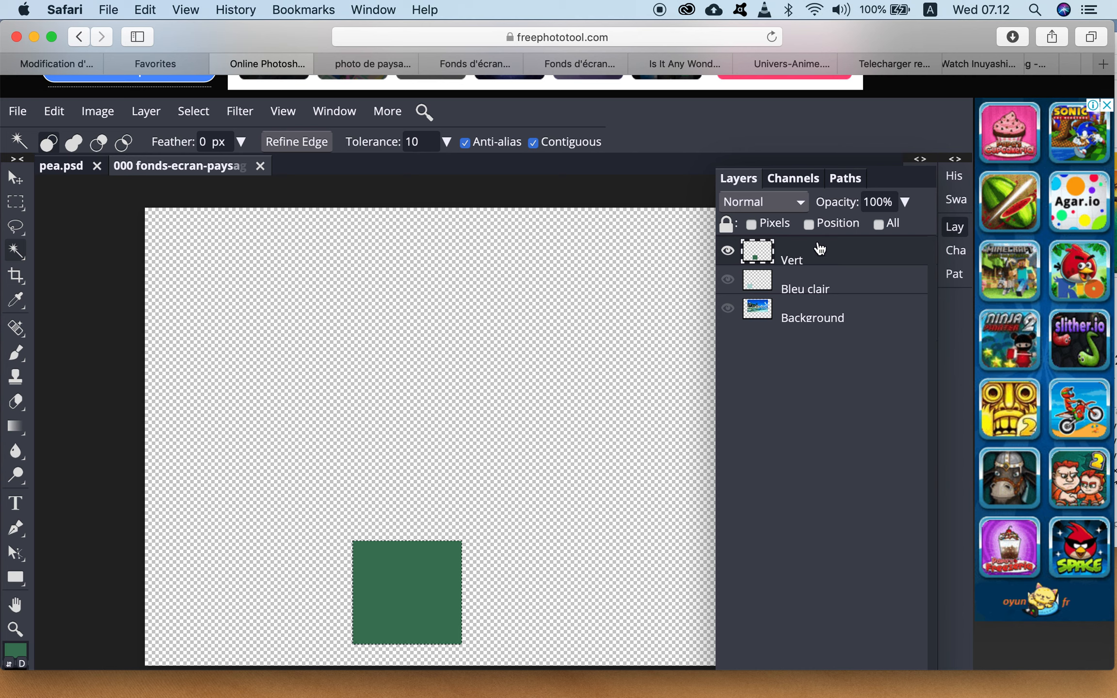
# Duplicate the "Vert" layer and make the "Bleu clair" layer visible again
pyautogui.rightClick(824, 257)
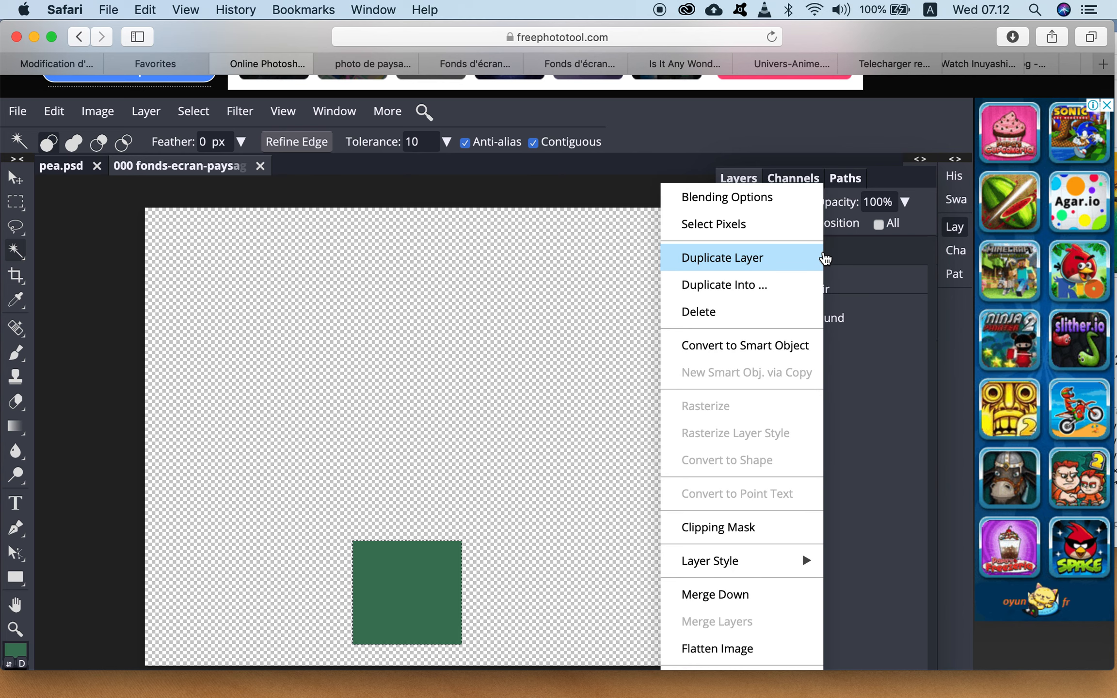
pyautogui.click(756, 263)
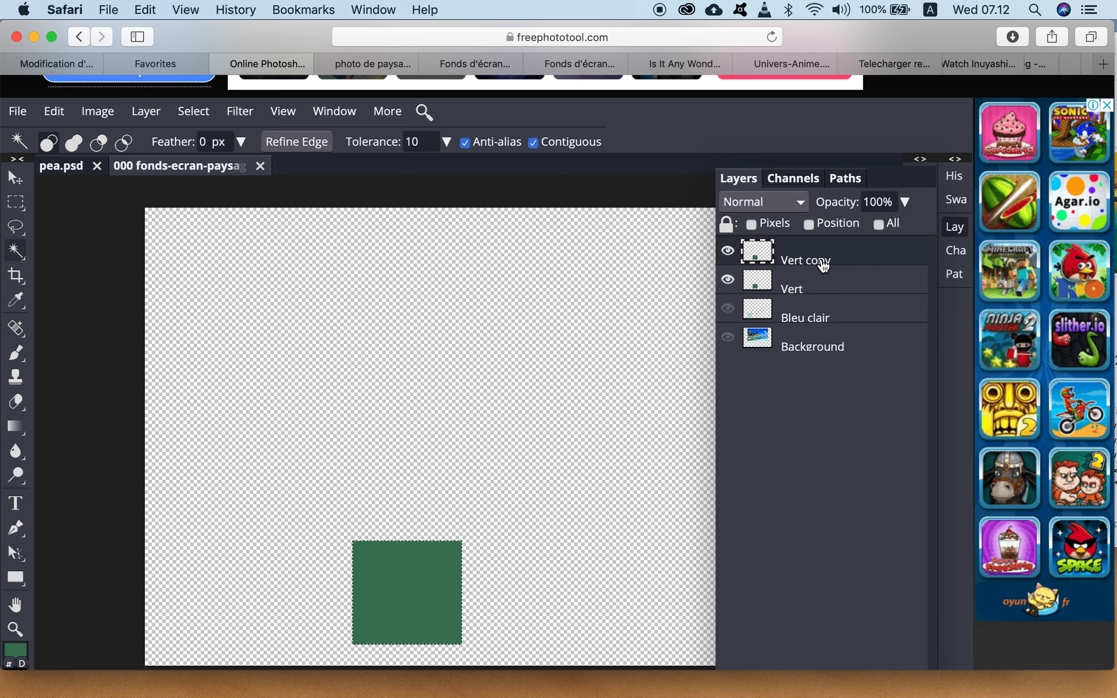
pyautogui.click(728, 308)
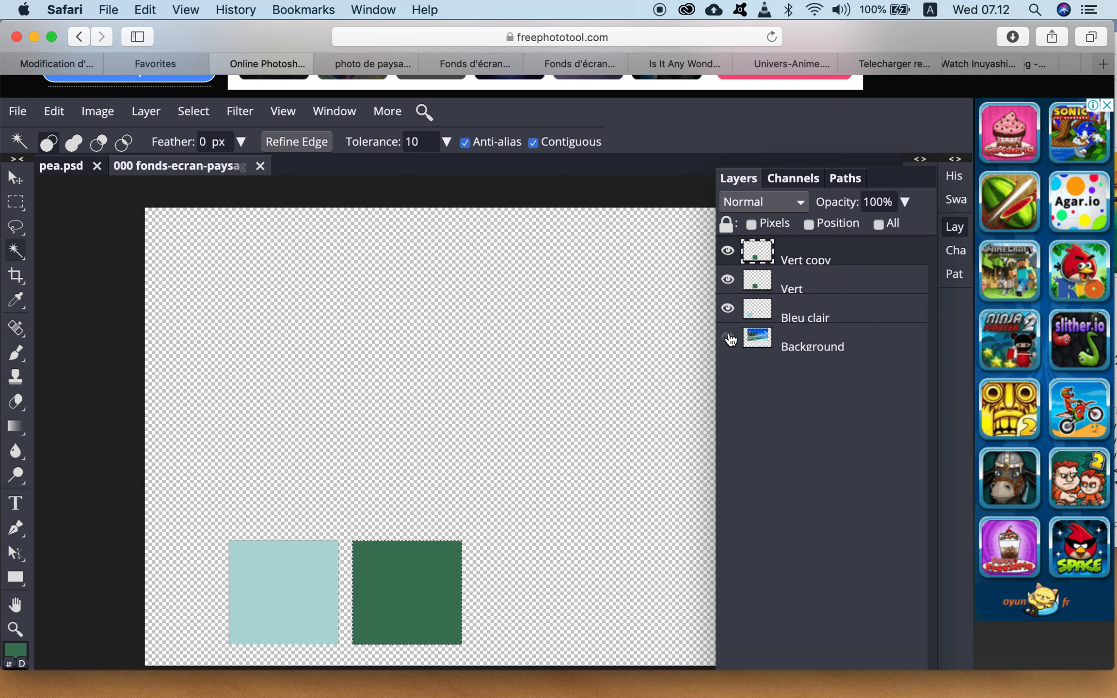
# Make the "Background" layer visible again and rename the "Vert copy" layer as "Gris"
pyautogui.click(728, 338)
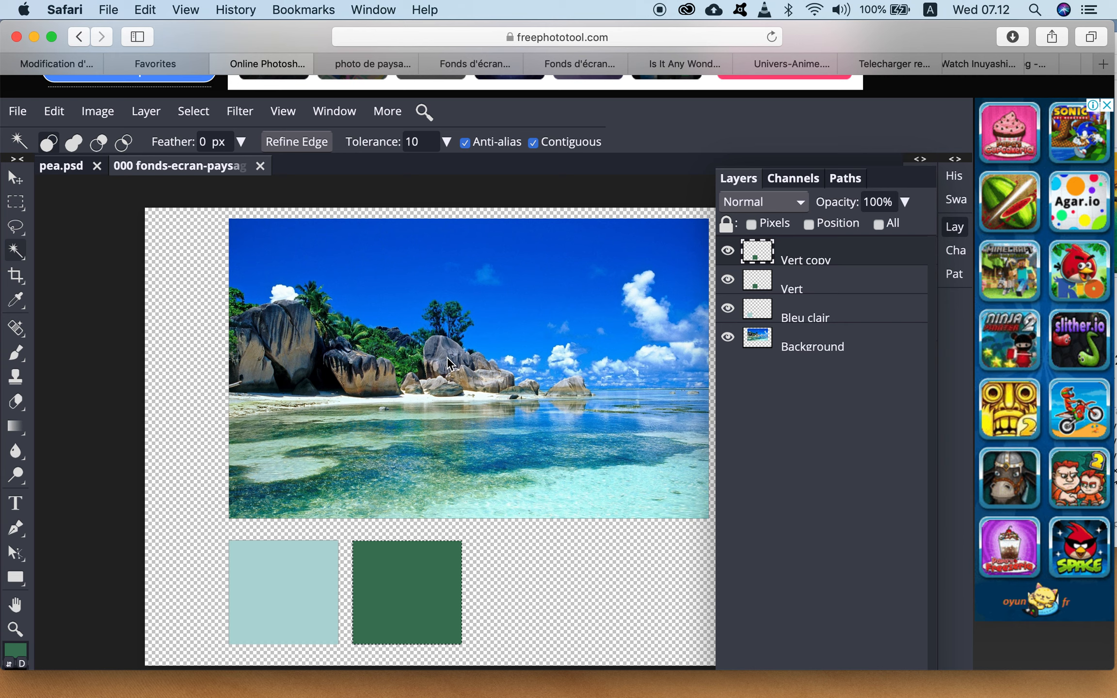
pyautogui.doubleClick(806, 262)
pyautogui.write('Gris')
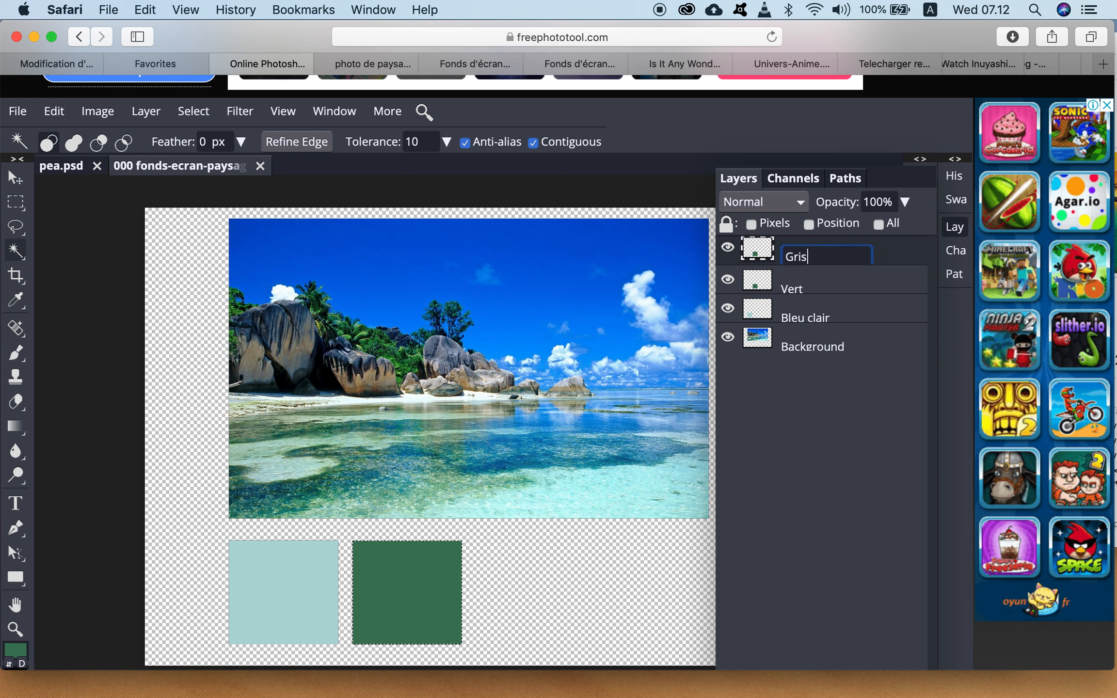
pyautogui.press('Return')
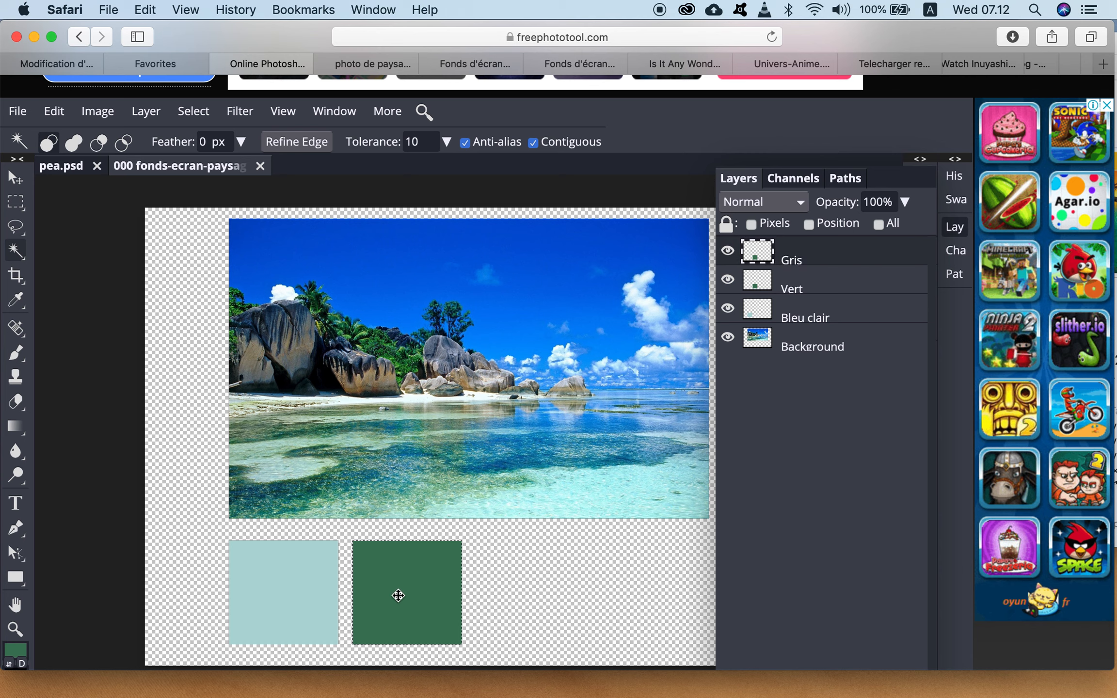
# Transform the selection with its upper-left corner as reference point and set X to 1517 px, placing it beside the green square
pyautogui.click(198, 112)
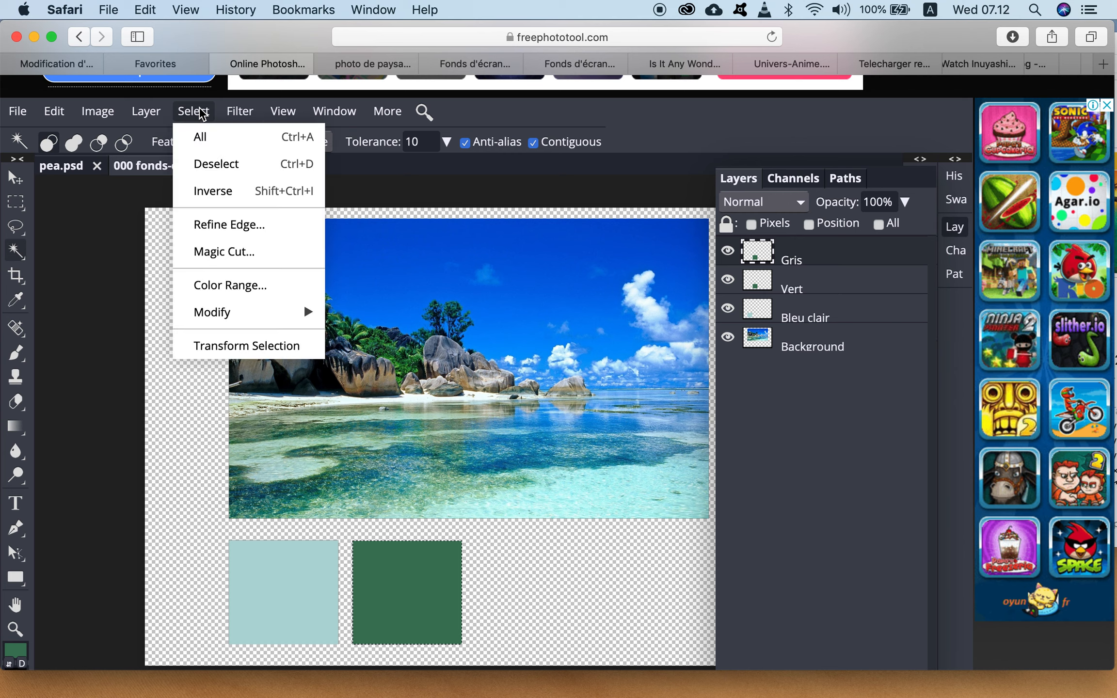
pyautogui.click(223, 346)
pyautogui.click(45, 137)
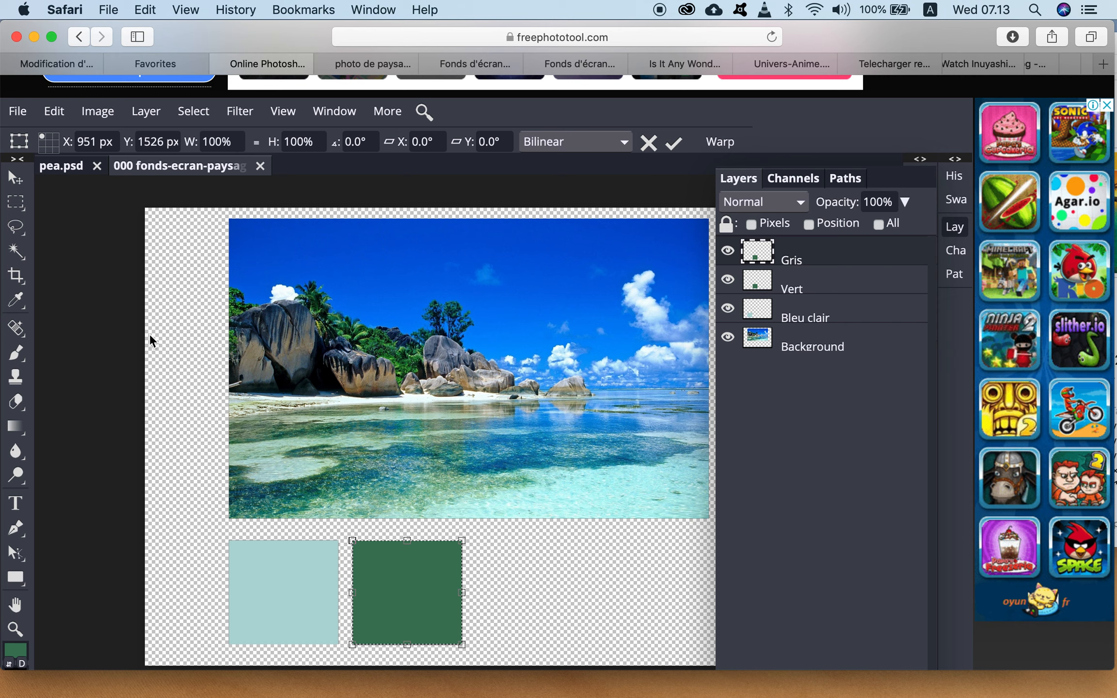
pyautogui.click(84, 143)
pyautogui.write('1517')
pyautogui.press('Tab')
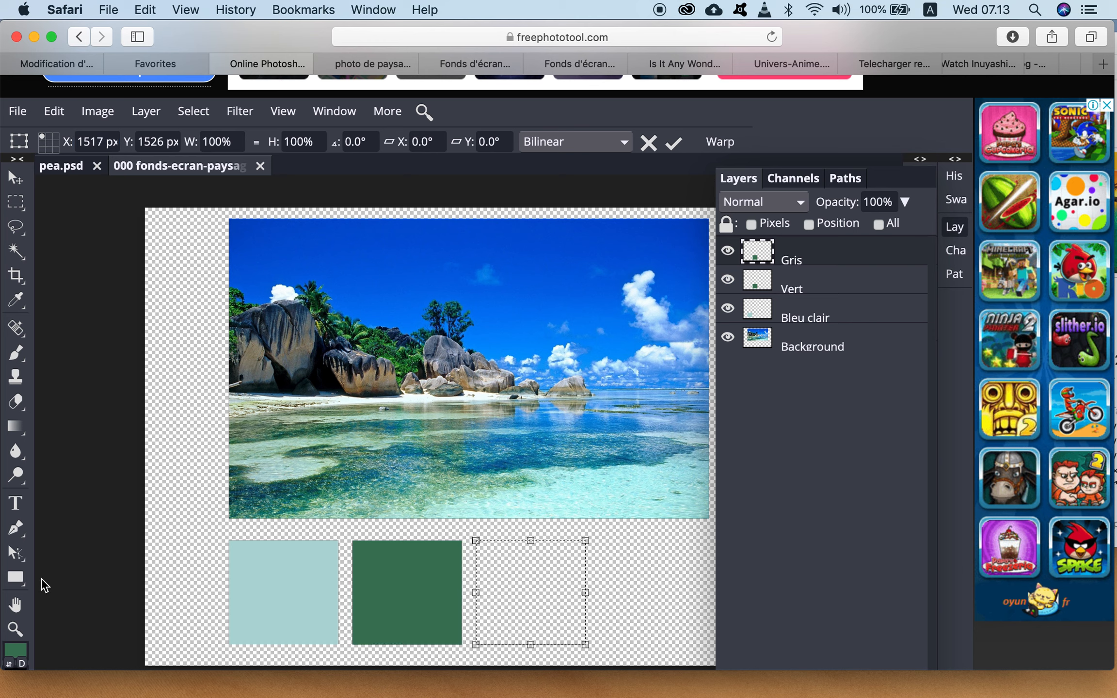
# Sample a blue-grey from the central rocks in the photo and fill the selection on the "Gris" layer with it
pyautogui.click(18, 302)
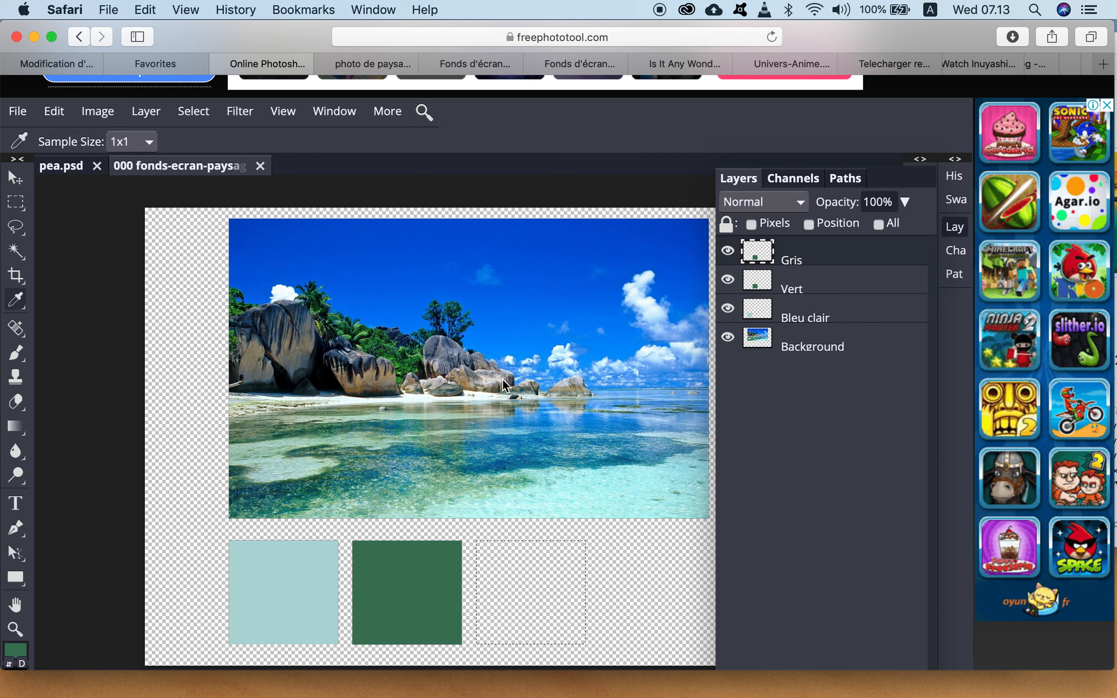
pyautogui.click(443, 350)
pyautogui.click(435, 350)
pyautogui.click(103, 114)
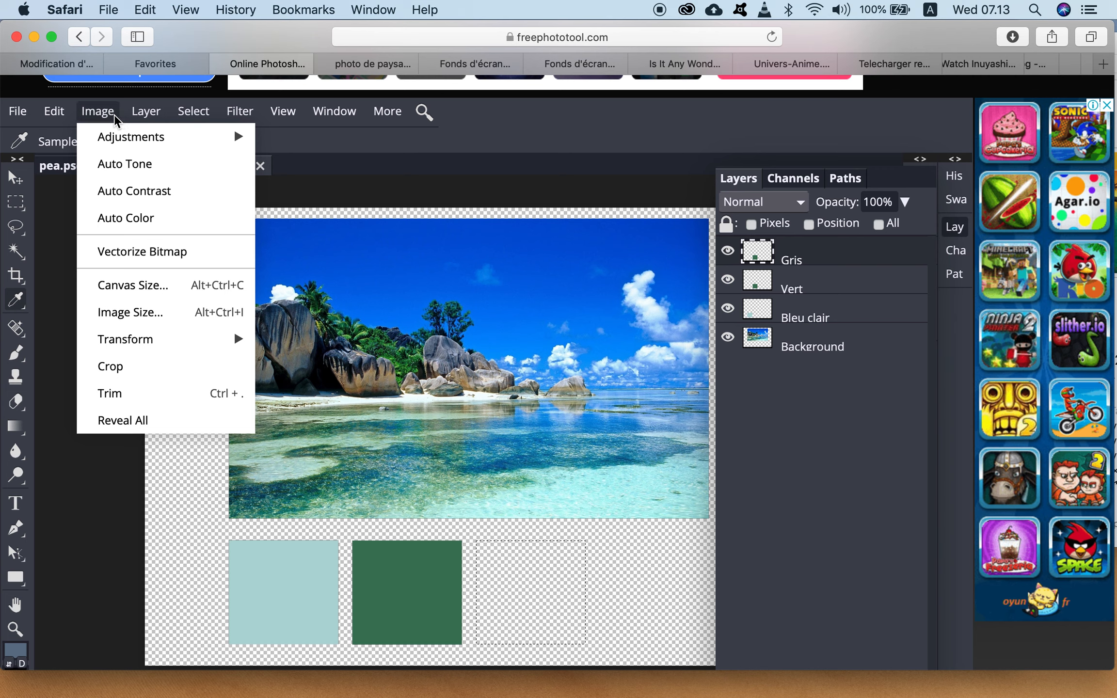
pyautogui.moveTo(54, 111)
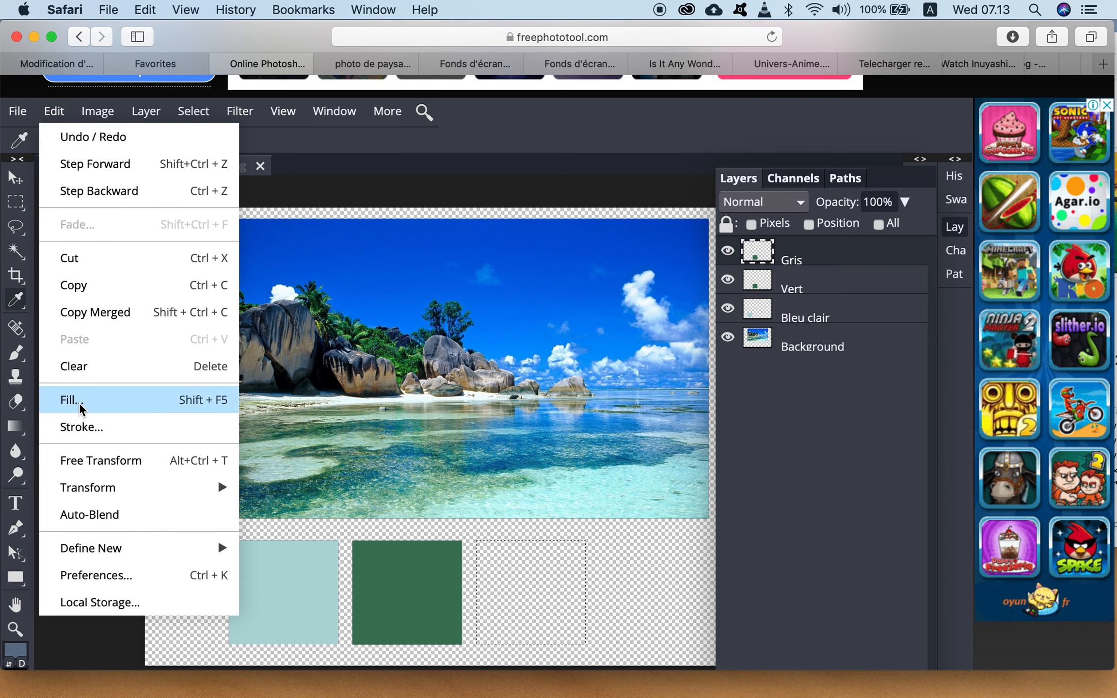
pyautogui.click(120, 408)
pyautogui.click(321, 371)
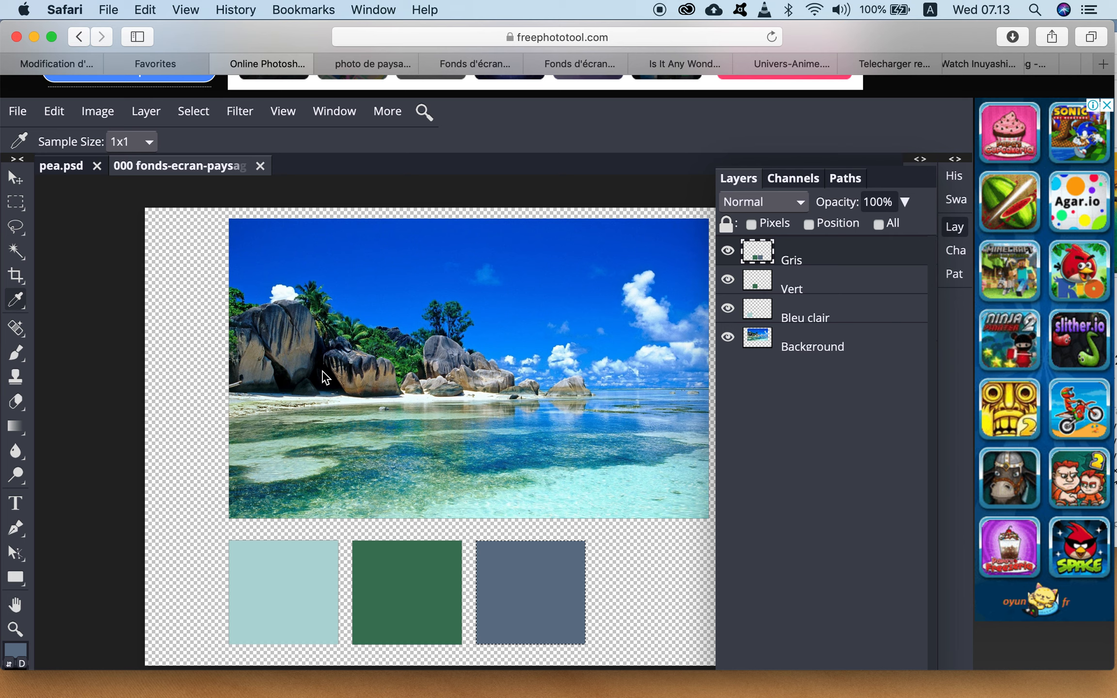
# Duplicate the "Gris" layer and hide the "Gris", "Vert", "Bleu clair" and "Background" layers
pyautogui.rightClick(819, 257)
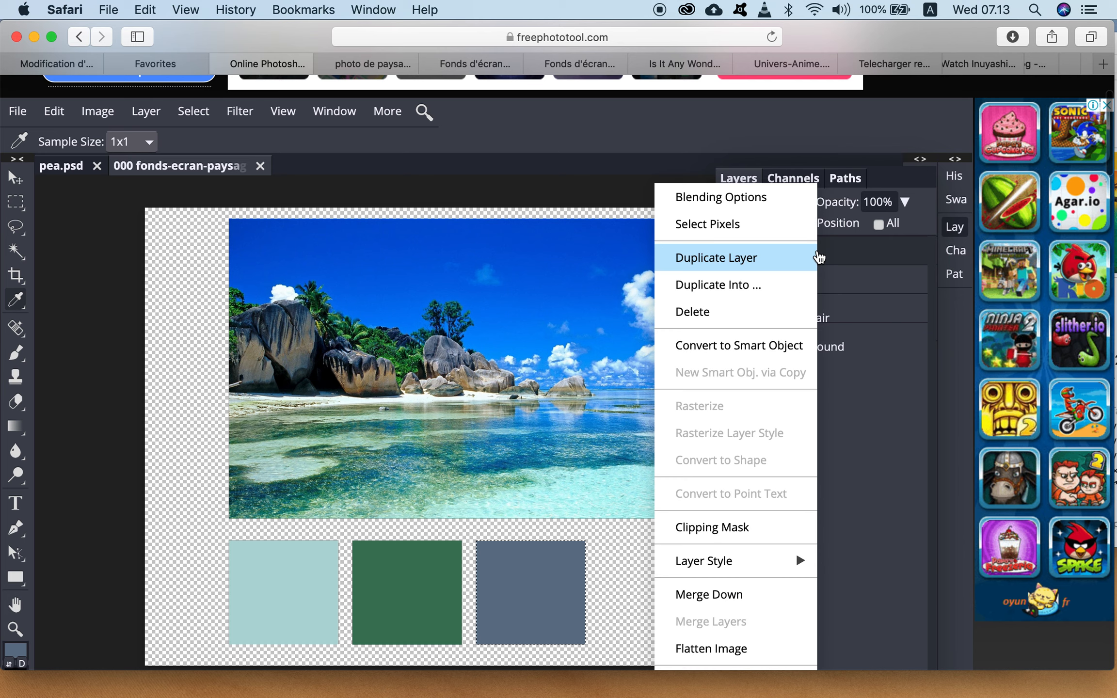
pyautogui.click(761, 260)
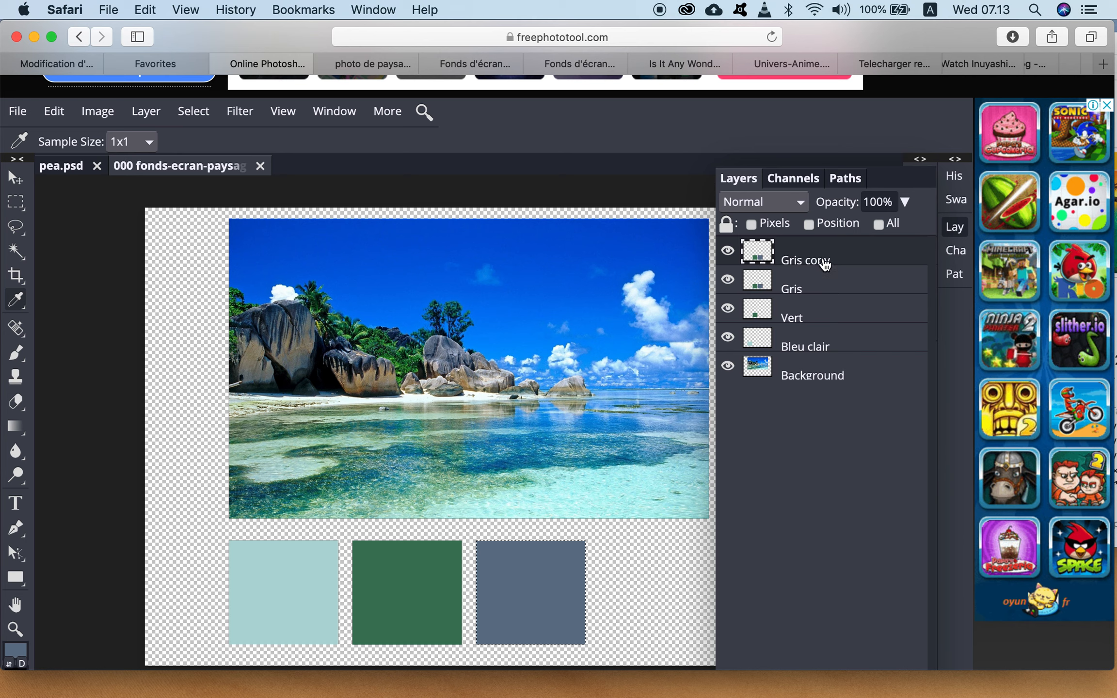
pyautogui.click(727, 280)
pyautogui.click(728, 308)
pyautogui.click(728, 337)
pyautogui.click(727, 366)
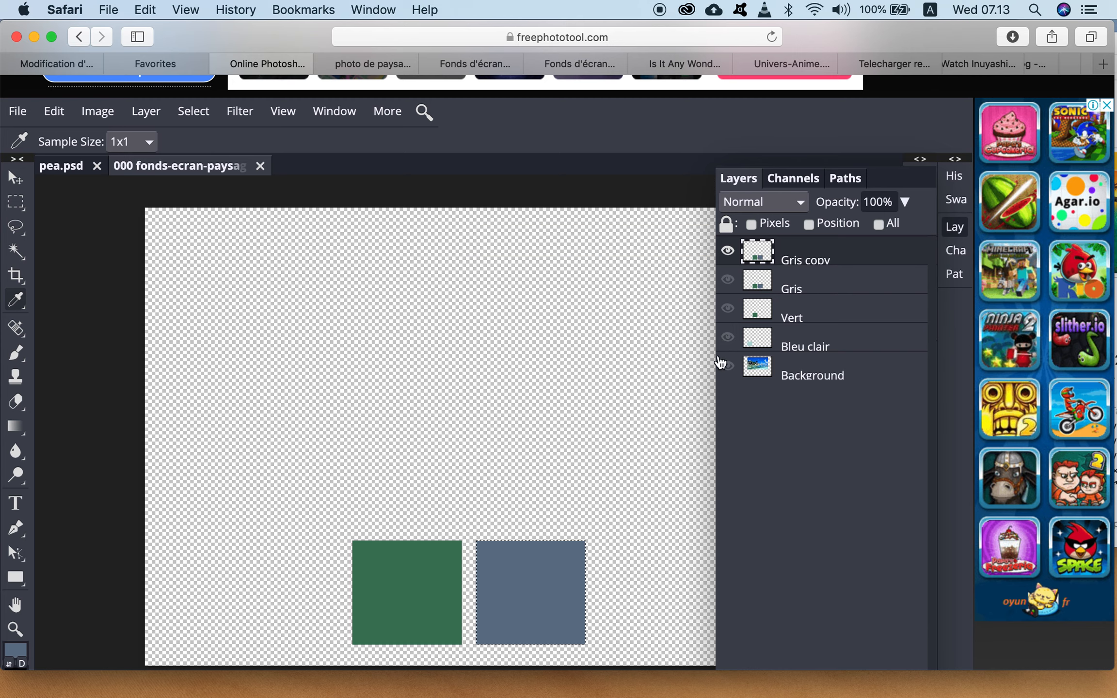
# Rename the "Gris copy" layer as "Bleu ciel"
pyautogui.doubleClick(818, 264)
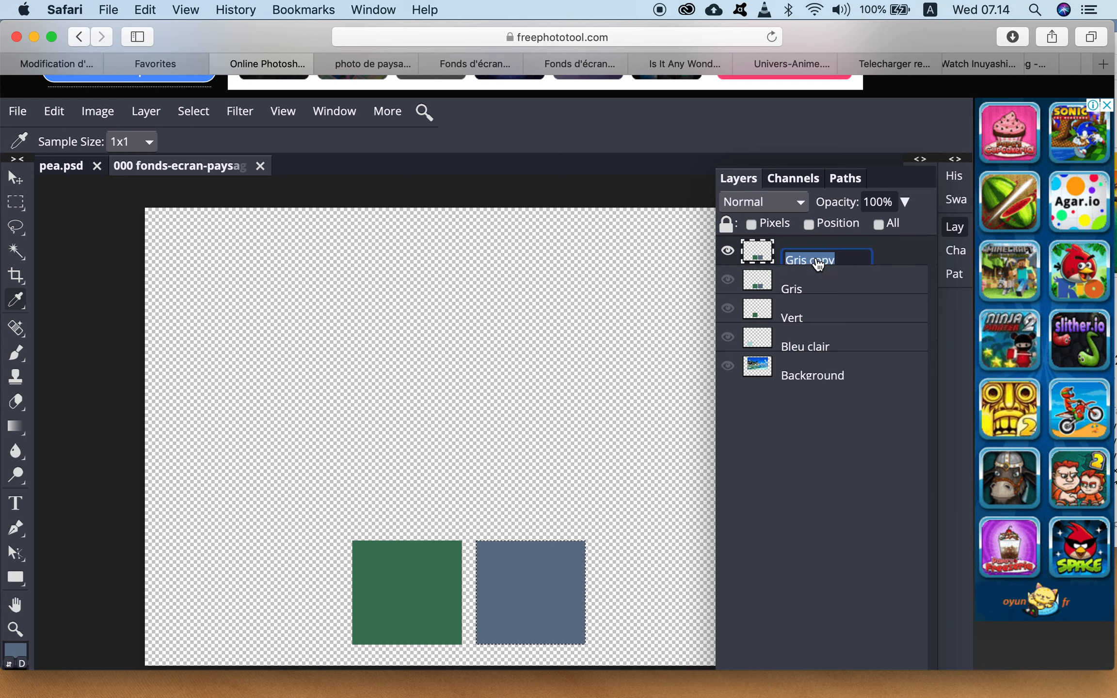
pyautogui.write('Bleu')
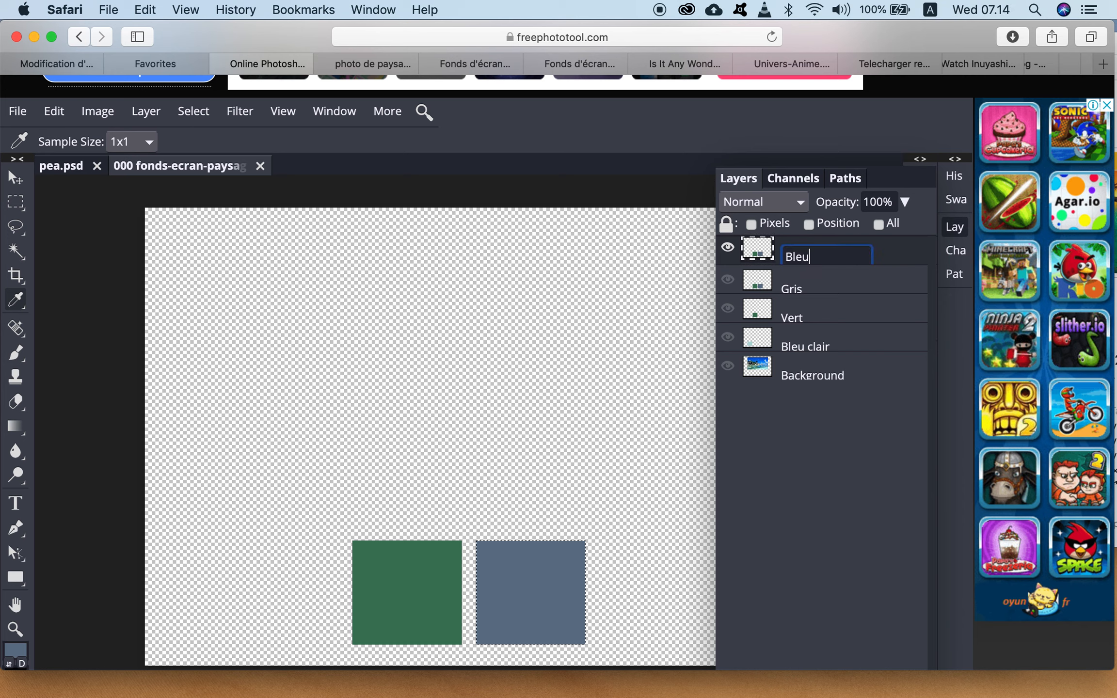
pyautogui.write('  ciel')
pyautogui.press('Return')
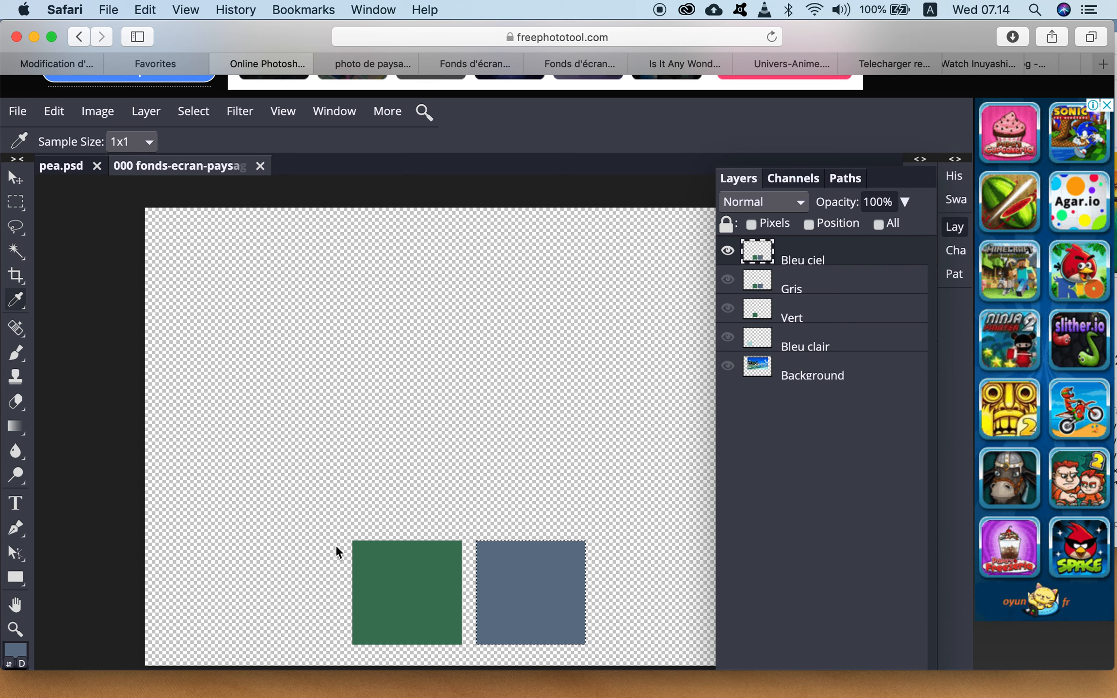
# Draw a rectangular selection around the leftover green square on the "Bleu ciel" layer and delete it
pyautogui.click(15, 201)
pyautogui.moveTo(318, 517); pyautogui.dragTo(466, 660)
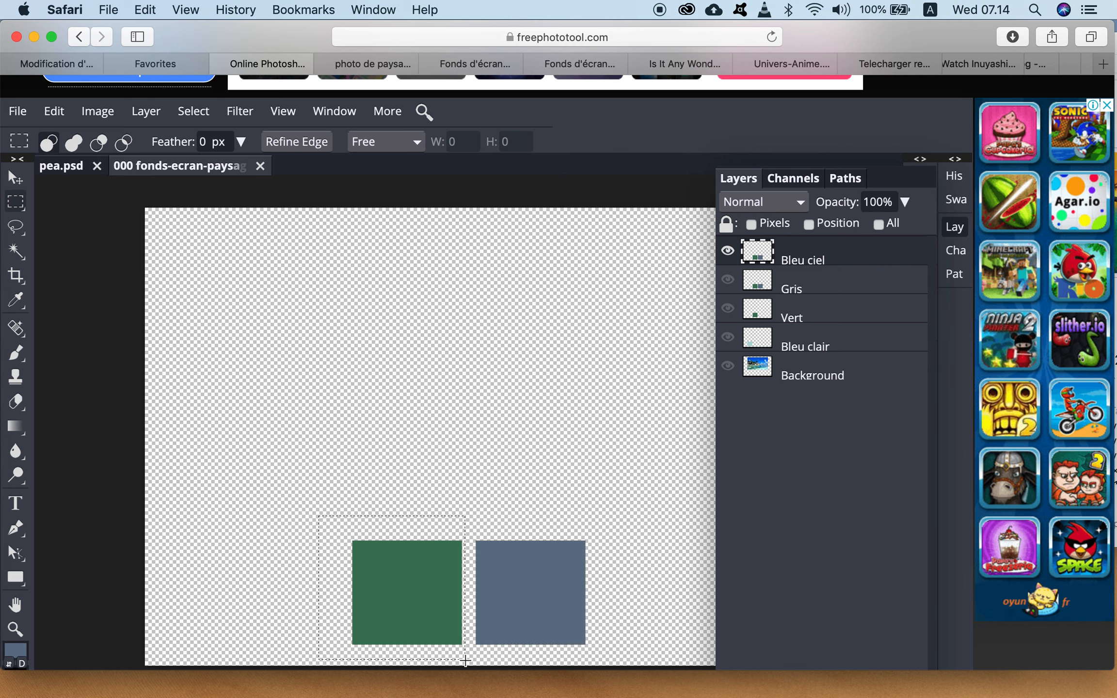
pyautogui.press('Delete')
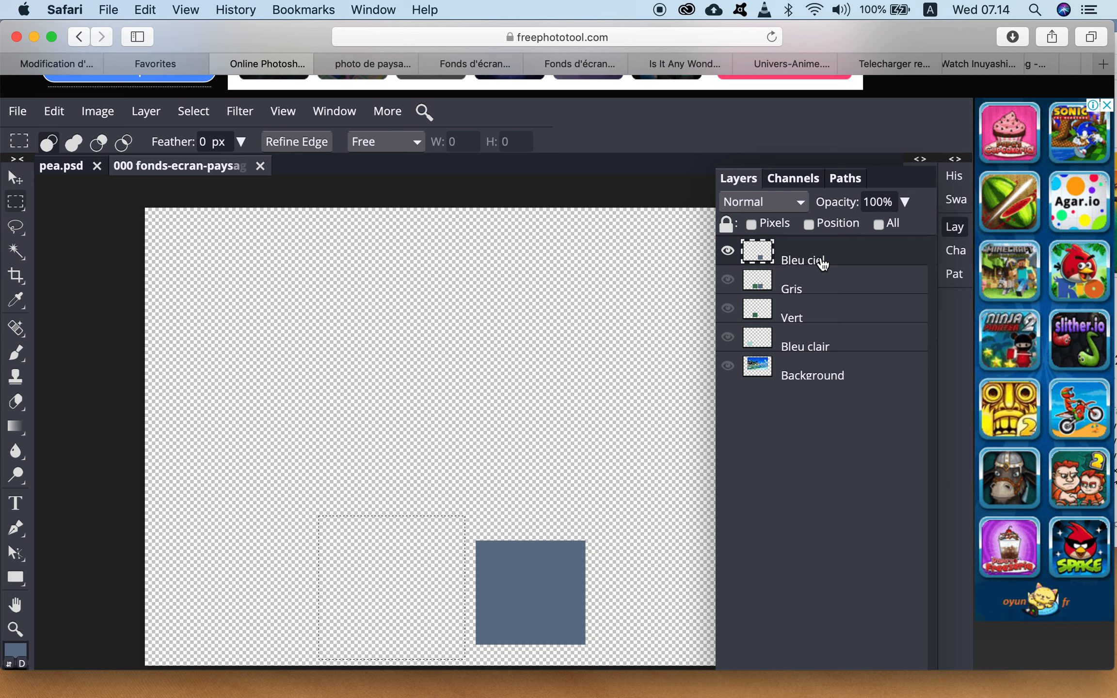
# Reselect the blue-grey square by selecting the empty area around it with the Magic Wand and inverting the selection
pyautogui.click(19, 253)
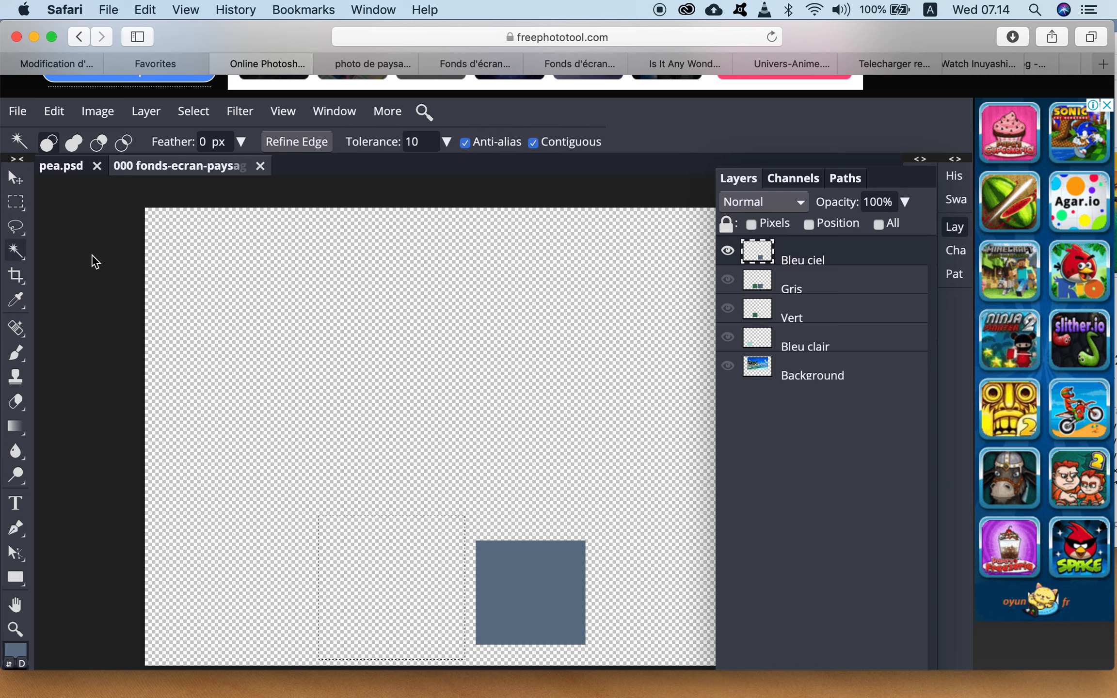
pyautogui.click(303, 346)
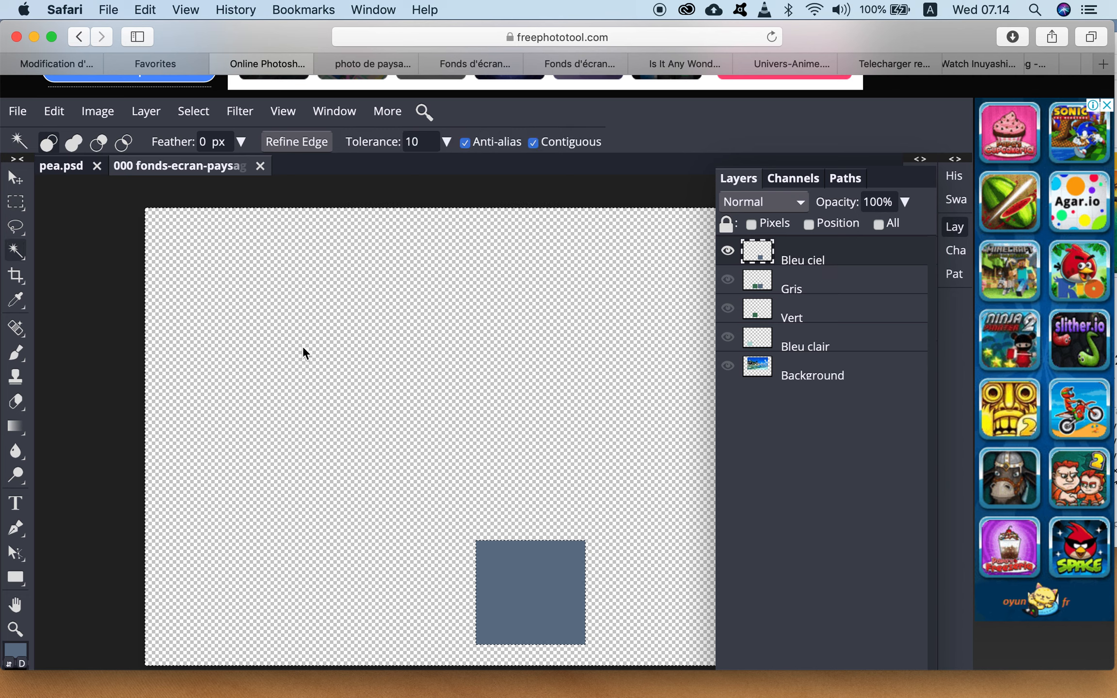
pyautogui.click(192, 111)
pyautogui.click(215, 187)
# Make the "Gris", "Vert", "Bleu clair" and "Background" layers visible again
pyautogui.click(727, 279)
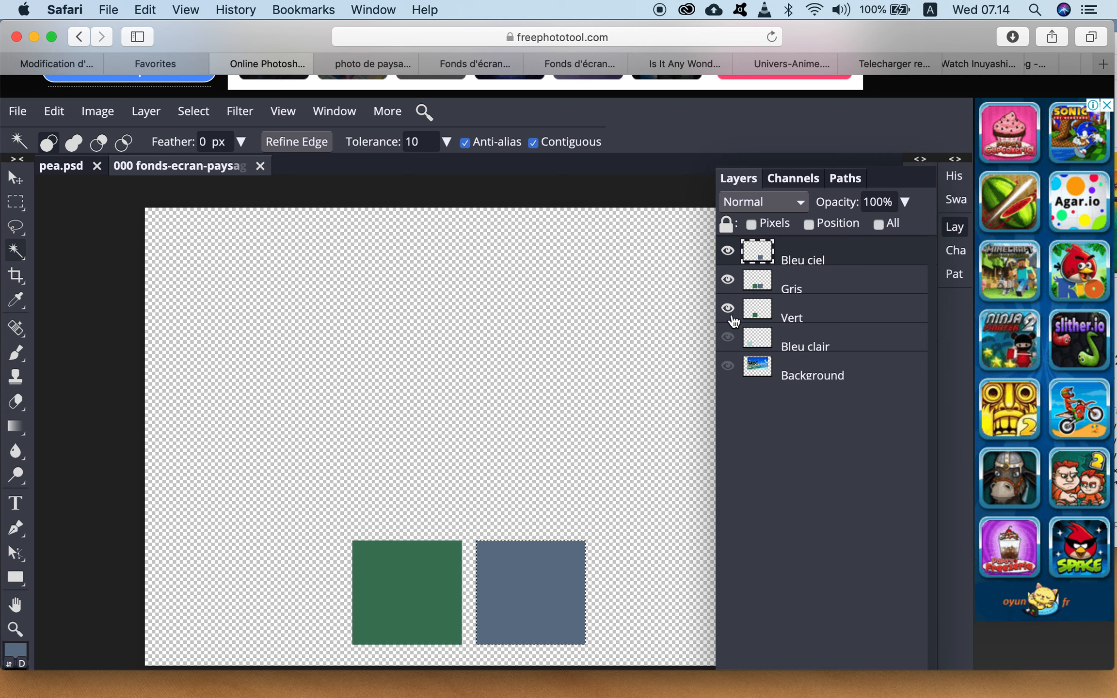
pyautogui.click(727, 337)
pyautogui.click(727, 366)
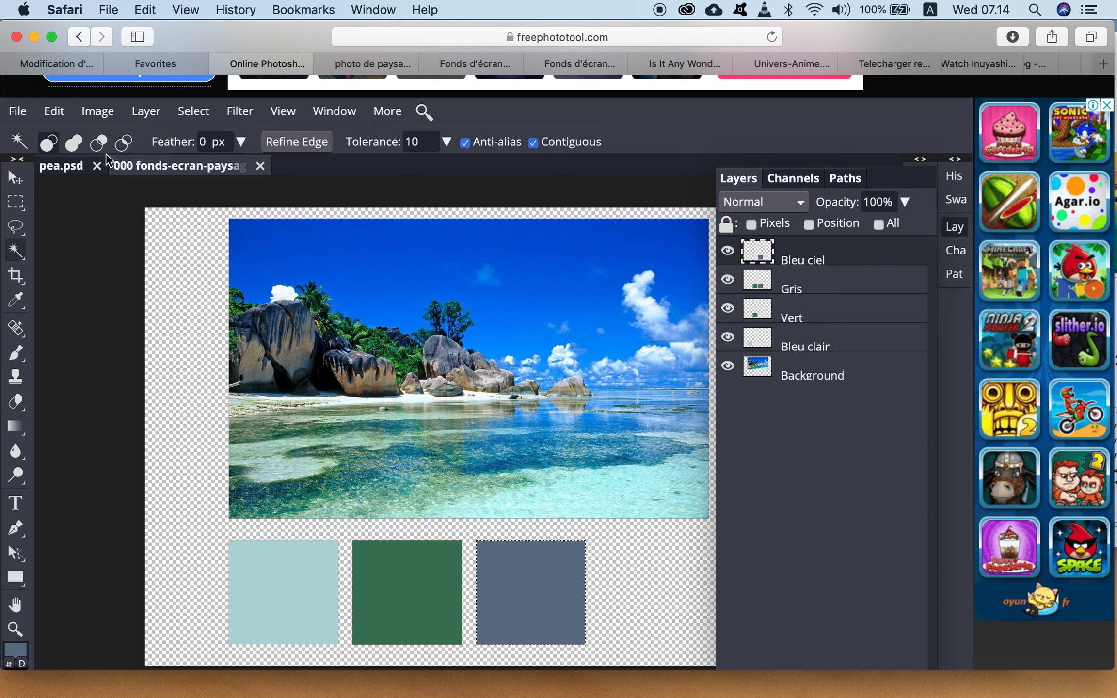
# Try to reposition the selection by transforming it from its upper-right corner with Y set to 2585 px
pyautogui.click(206, 111)
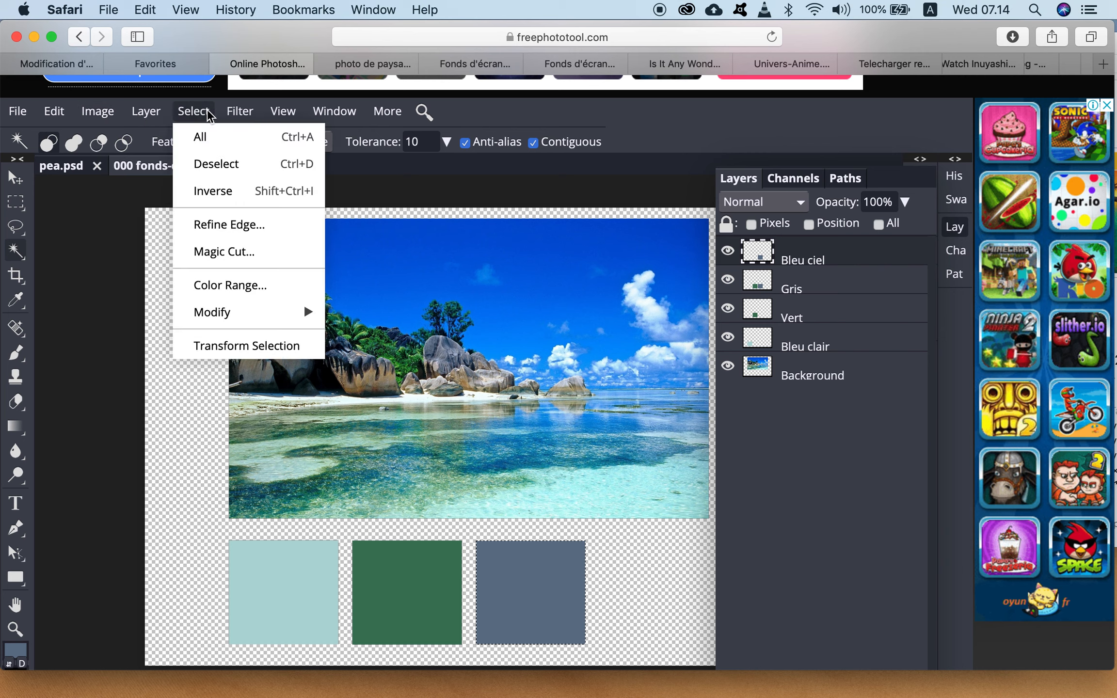
pyautogui.click(209, 345)
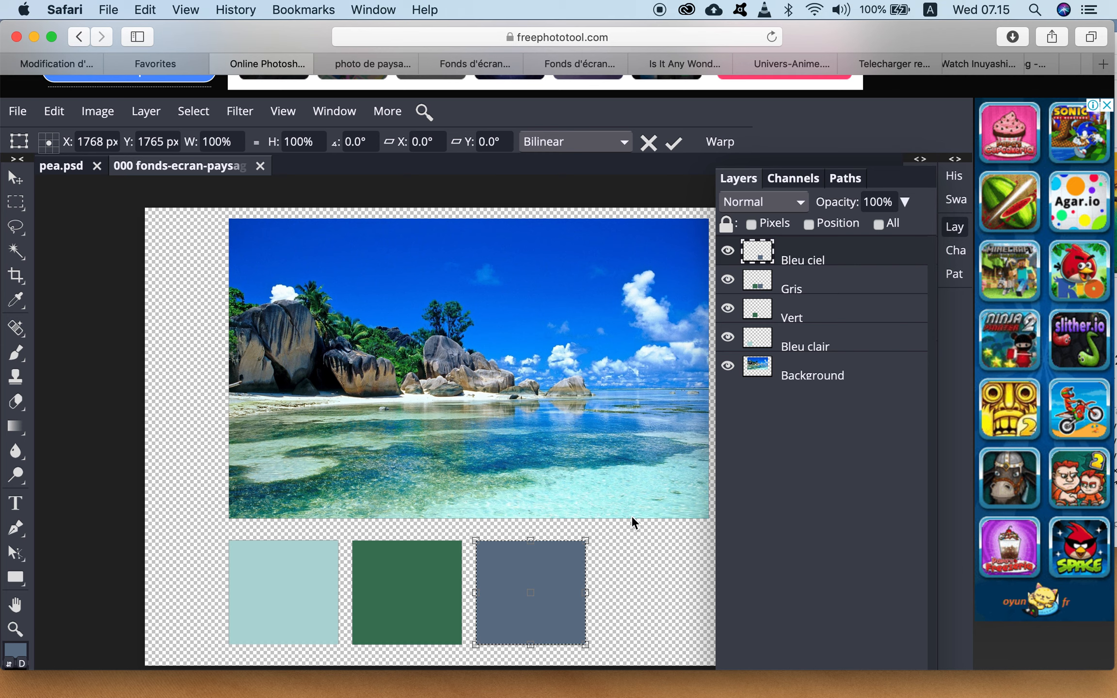
pyautogui.click(55, 137)
pyautogui.click(151, 145)
pyautogui.write('2585')
pyautogui.press('Return')
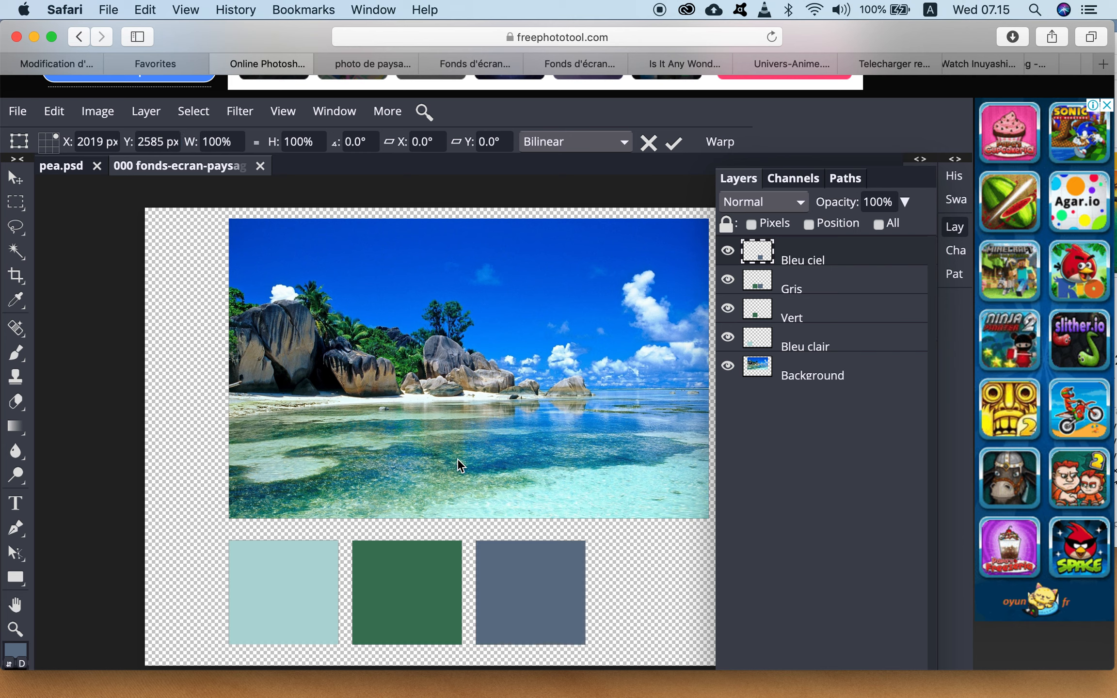
pyautogui.press('w')
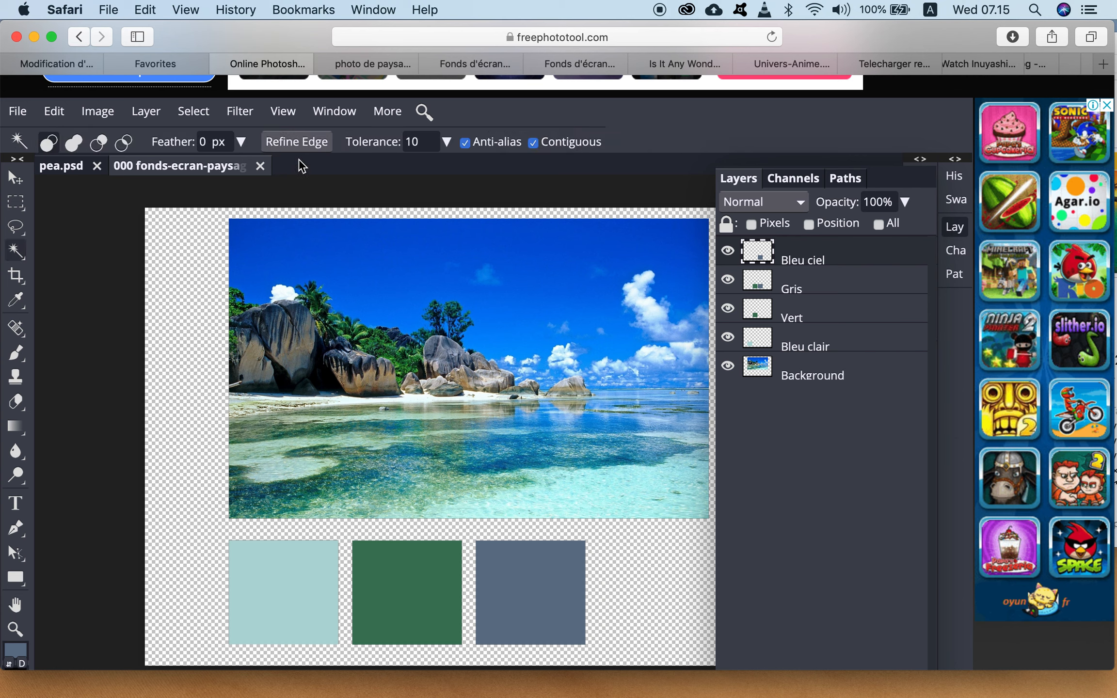
pyautogui.click(191, 111)
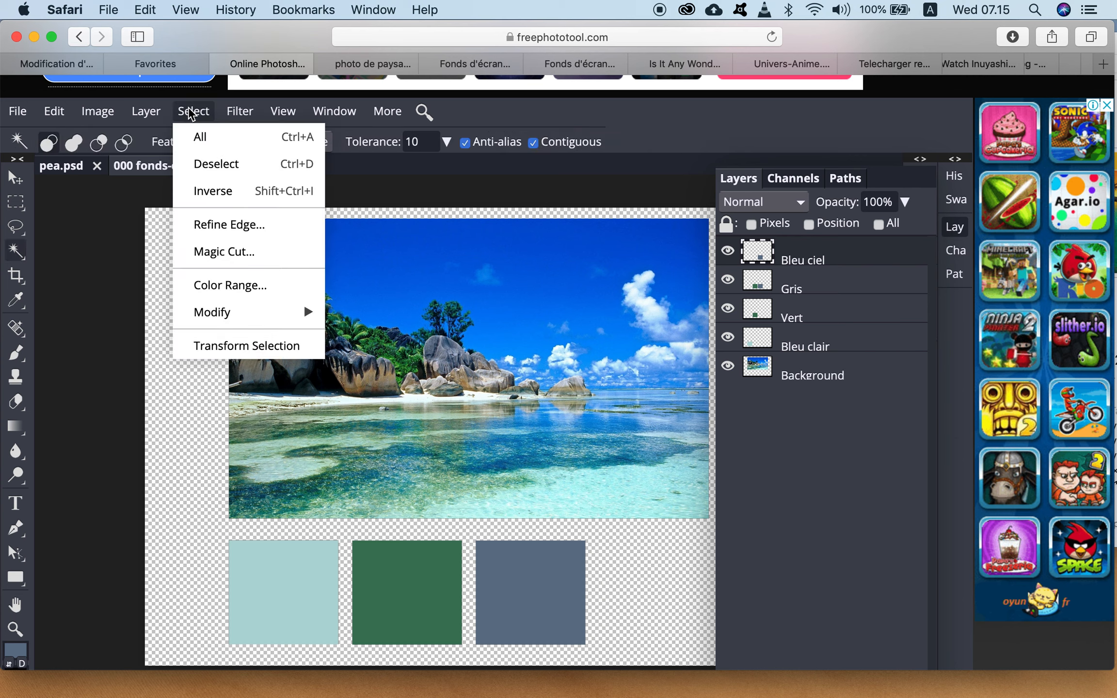
pyautogui.click(221, 343)
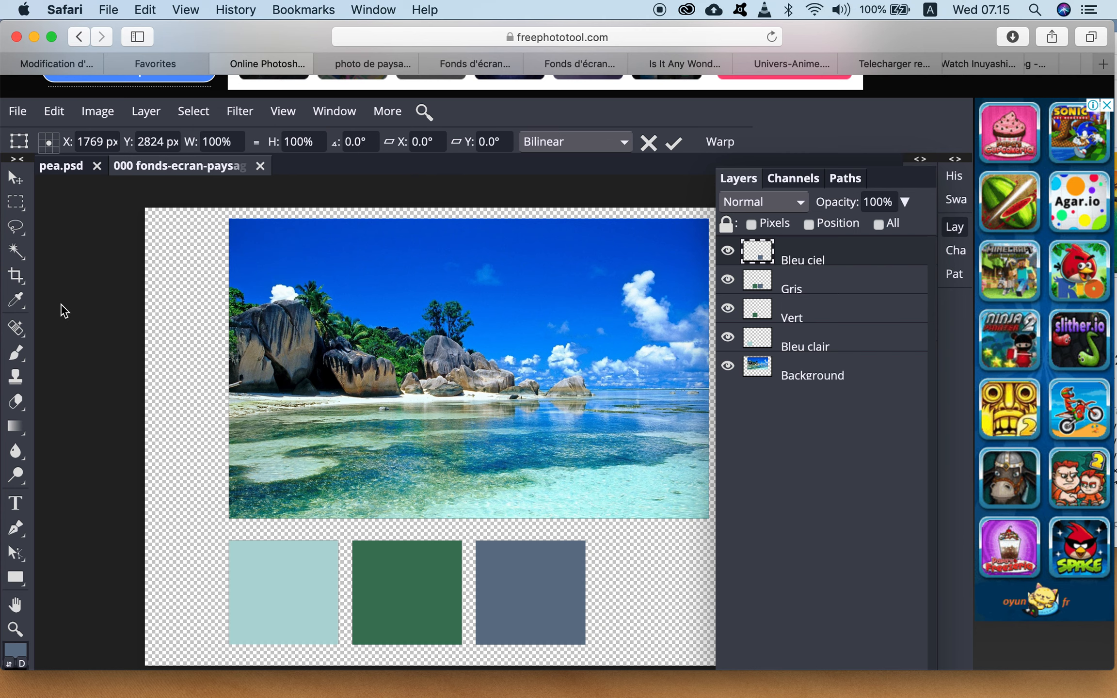
# Select the empty area of the "Bleu ciel" layer with the Magic Wand and invert it to reselect the blue-grey square
pyautogui.click(16, 251)
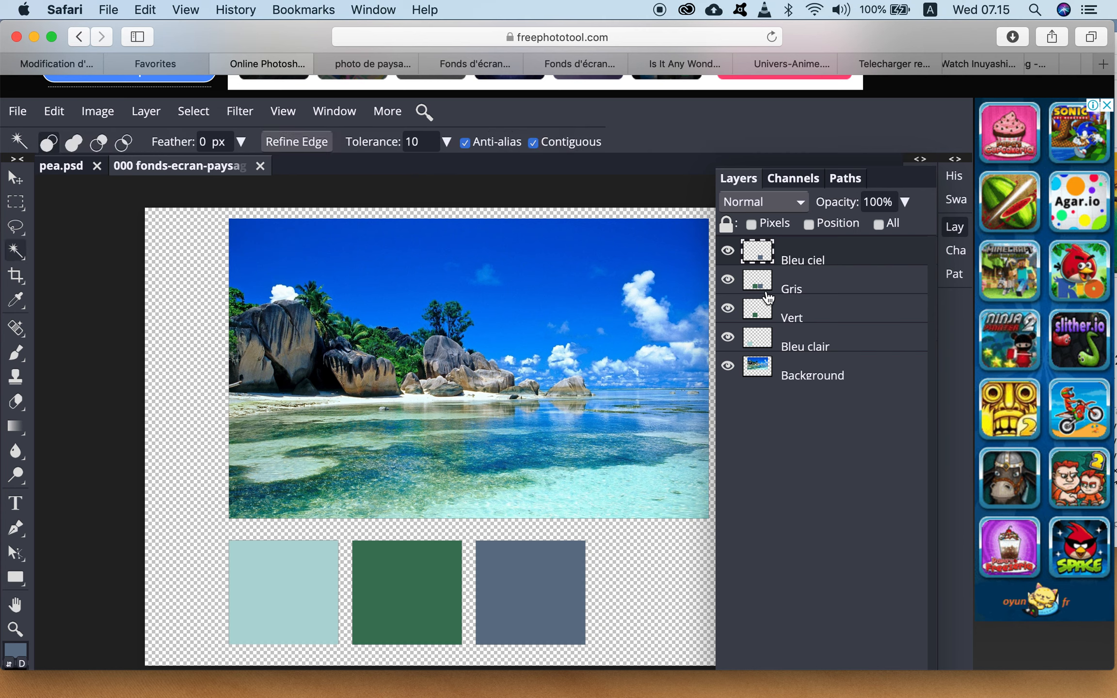
pyautogui.click(596, 587)
pyautogui.click(191, 112)
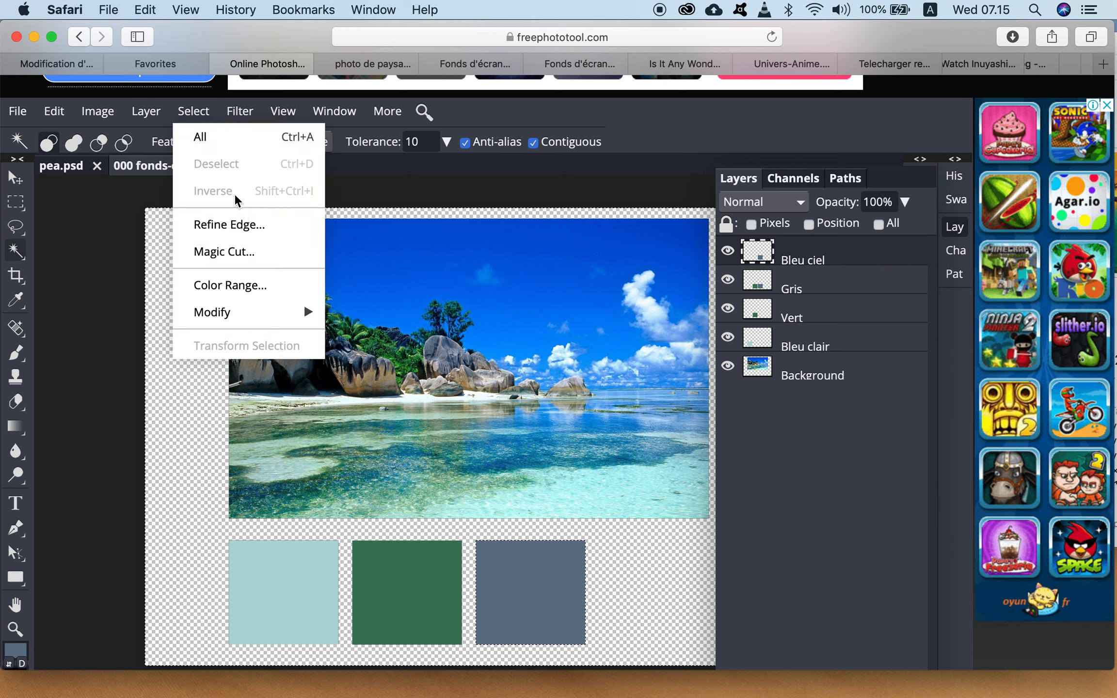
pyautogui.click(175, 455)
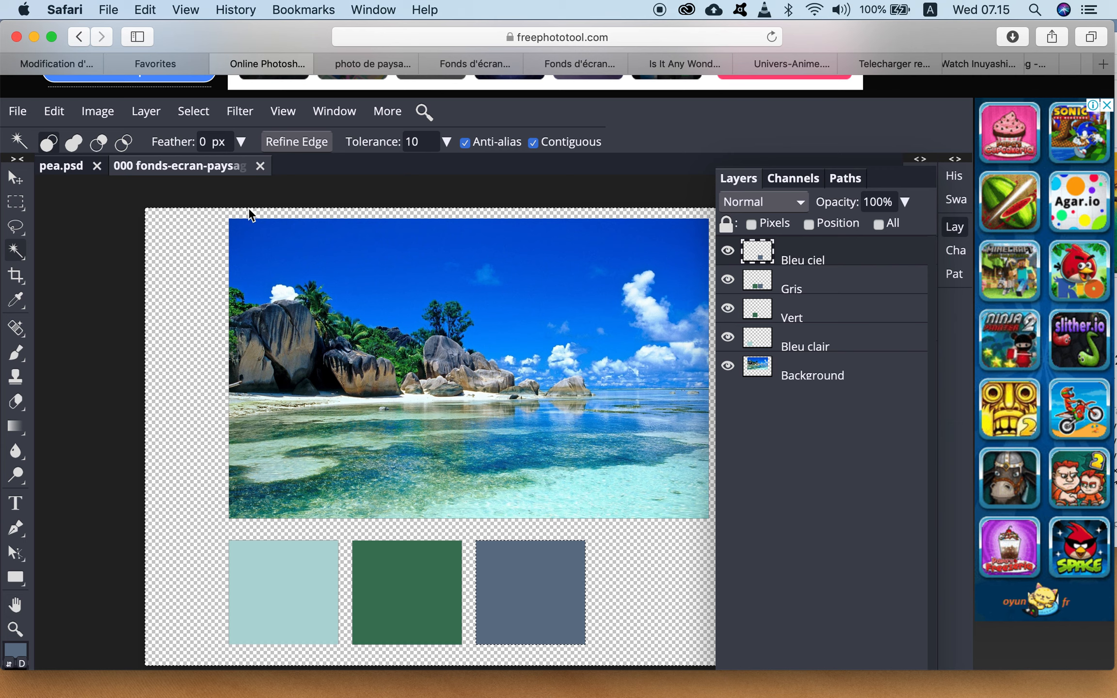
pyautogui.click(193, 111)
pyautogui.click(185, 464)
# Try to move the selection by transforming it from its upper-right reference corner with Y set to 2585 px
pyautogui.click(193, 111)
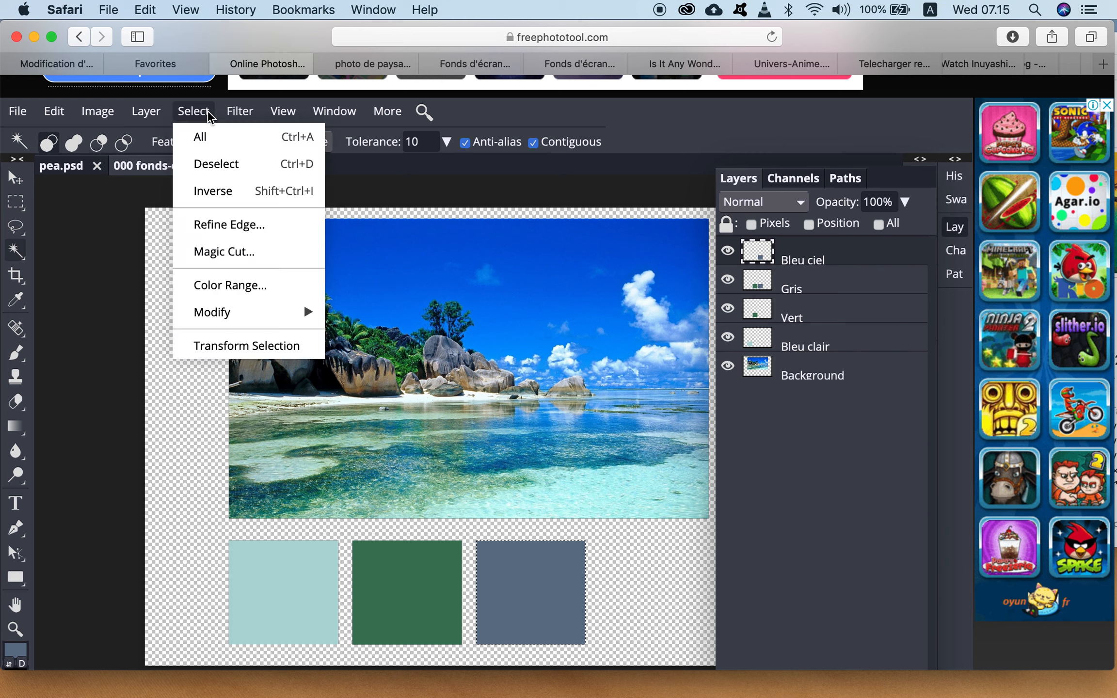
pyautogui.click(224, 346)
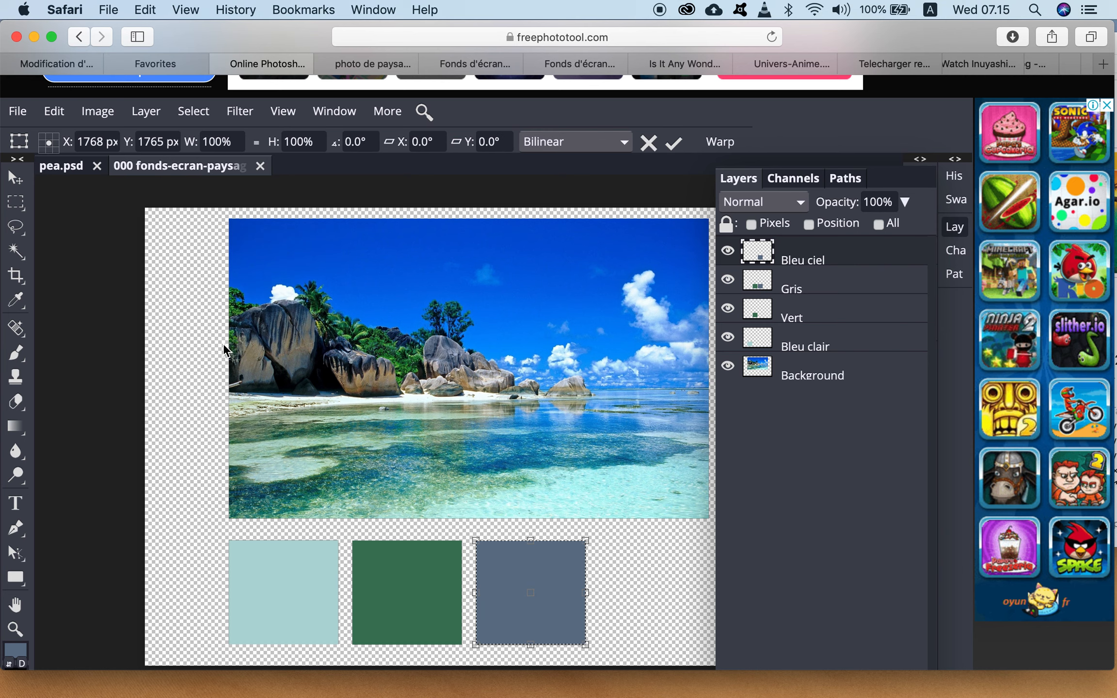
pyautogui.doubleClick(151, 141)
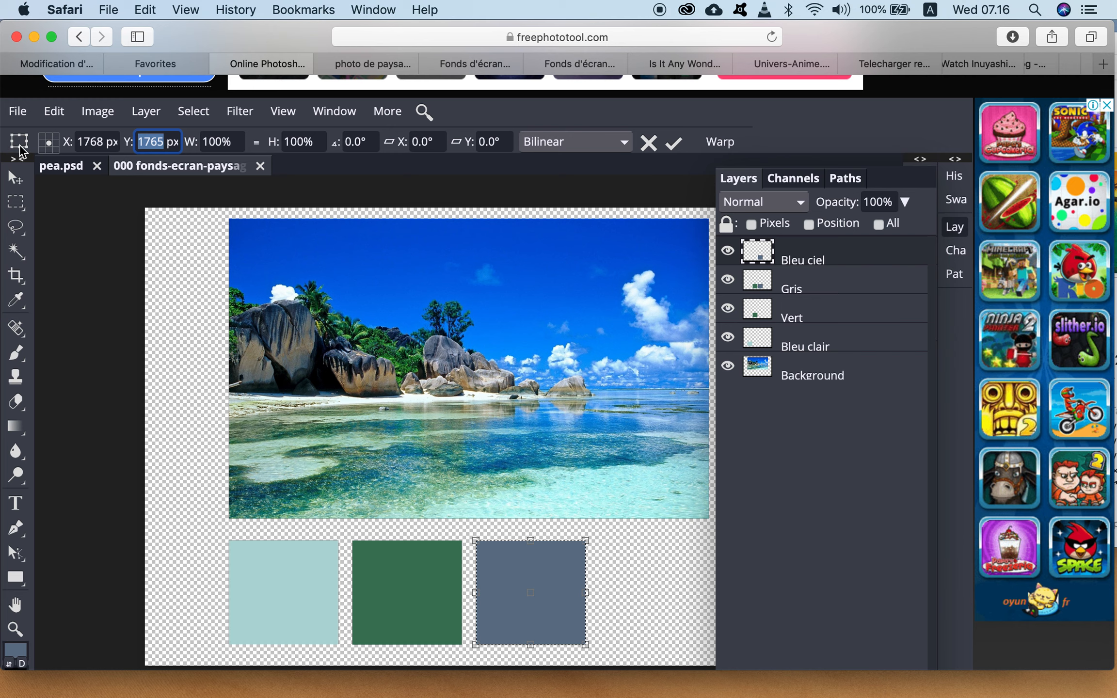
pyautogui.click(56, 136)
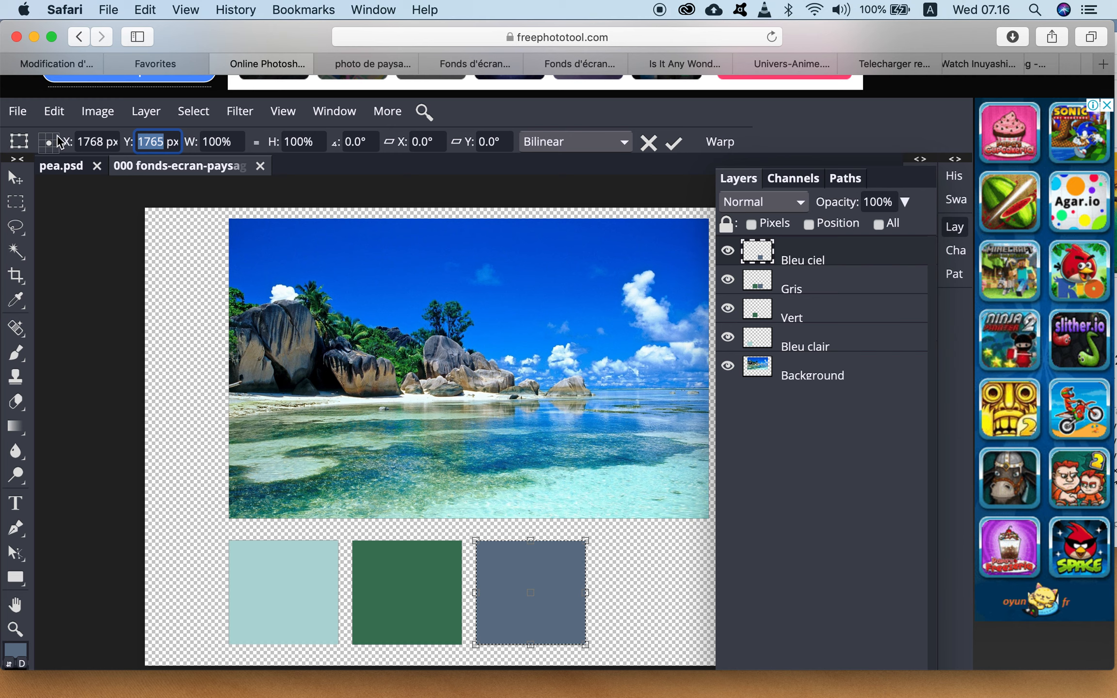
pyautogui.doubleClick(153, 141)
pyautogui.write('2585')
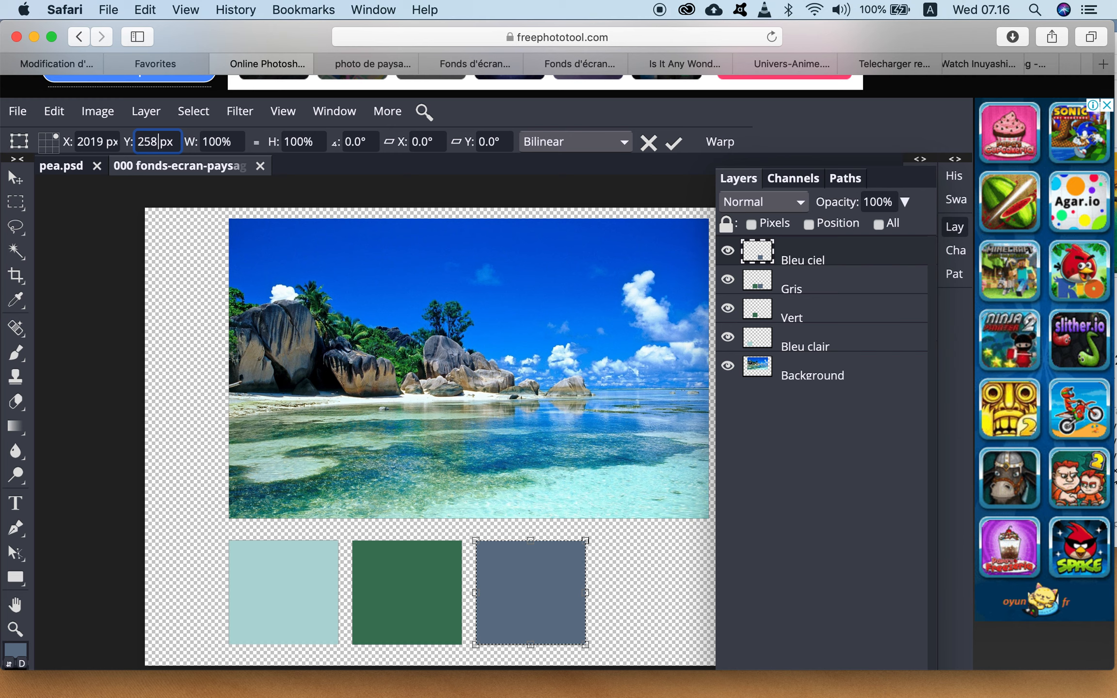
pyautogui.press('Return')
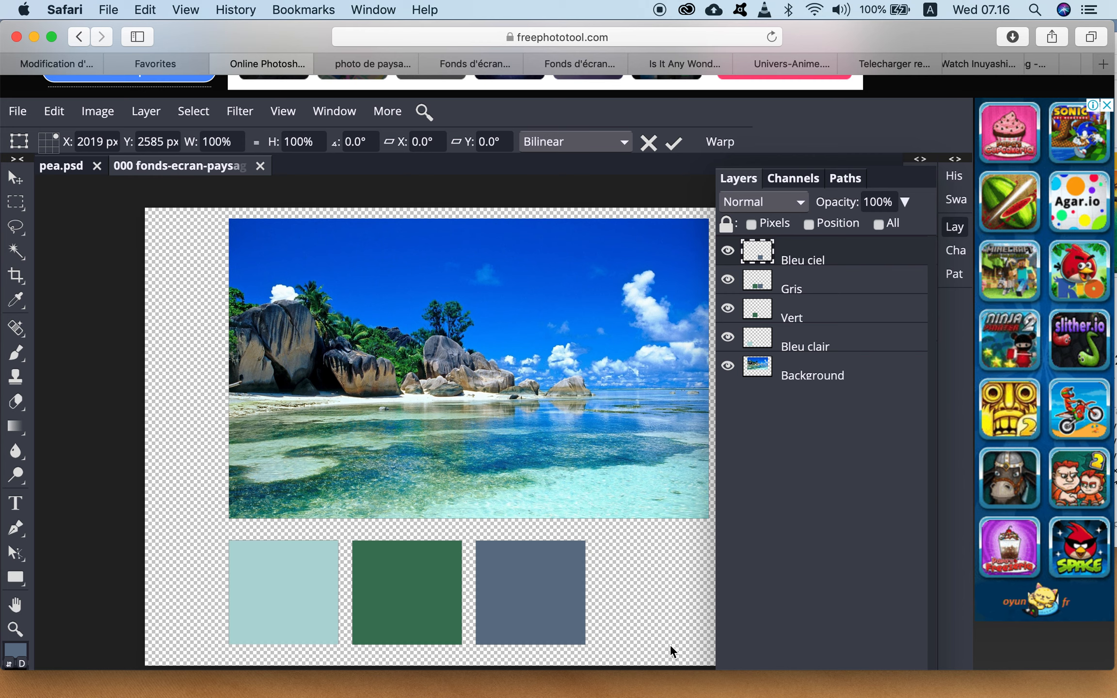
# Abandon the misplaced selection and reselect the blue-grey square on the "Bleu ciel" layer with the Magic Wand
pyautogui.click(54, 111)
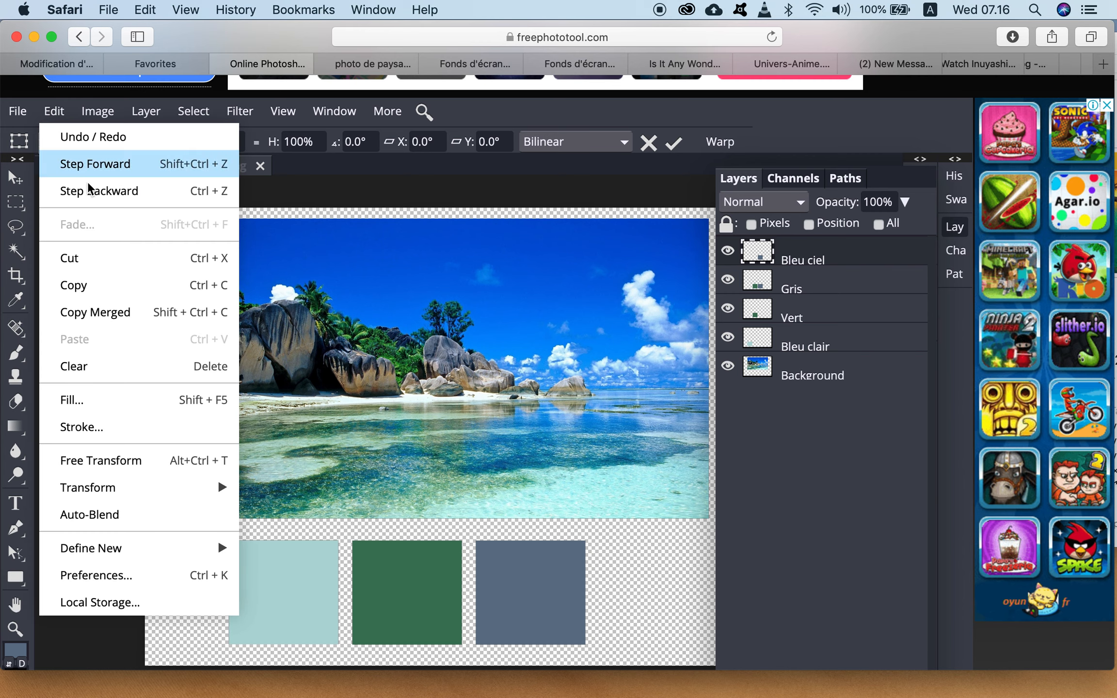
pyautogui.click(83, 400)
pyautogui.click(287, 370)
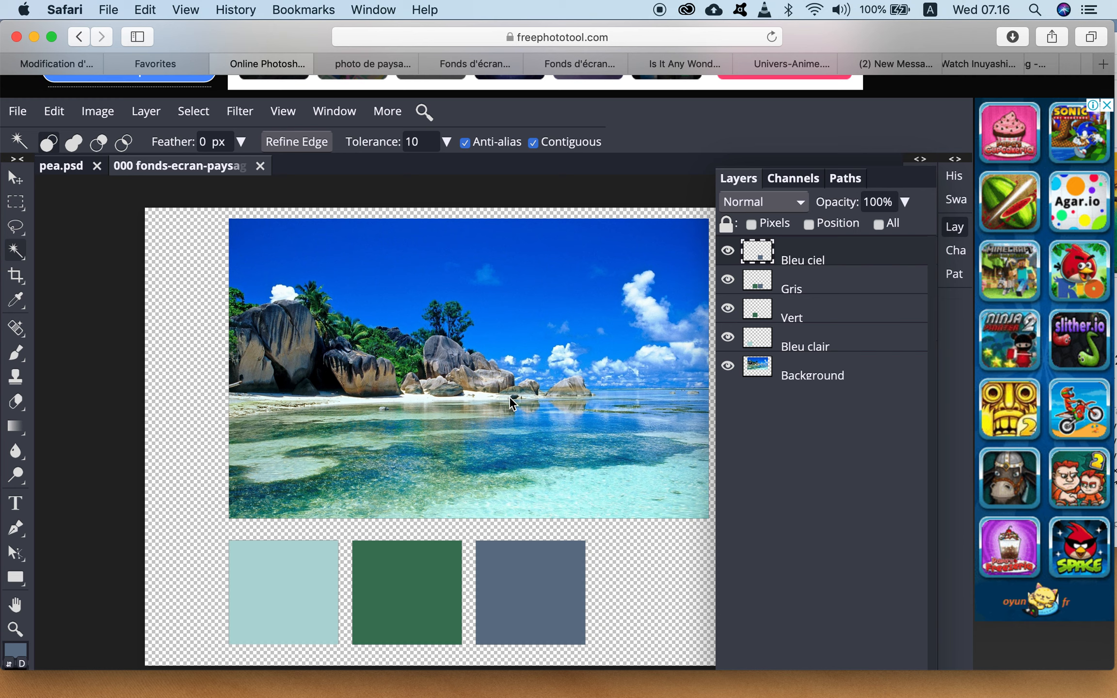
pyautogui.click(812, 287)
pyautogui.click(814, 258)
pyautogui.click(525, 590)
# Shift the selection outline into the empty fourth swatch position by transforming it from its upper-right corner with X set to 2585 px
pyautogui.click(193, 112)
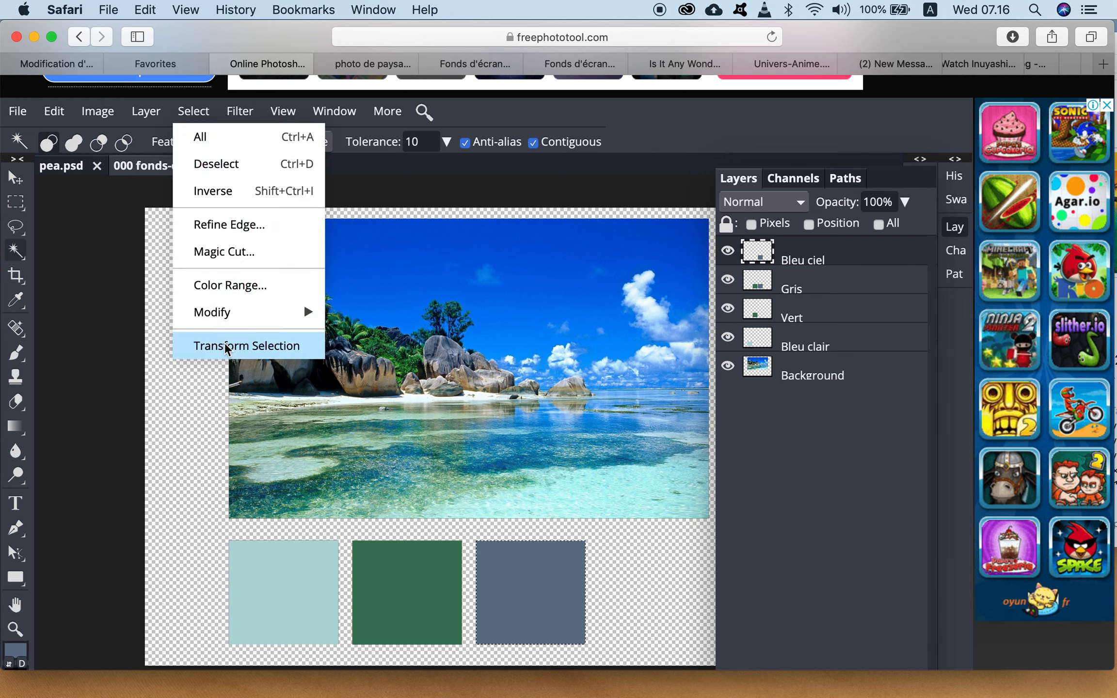
pyautogui.click(17, 186)
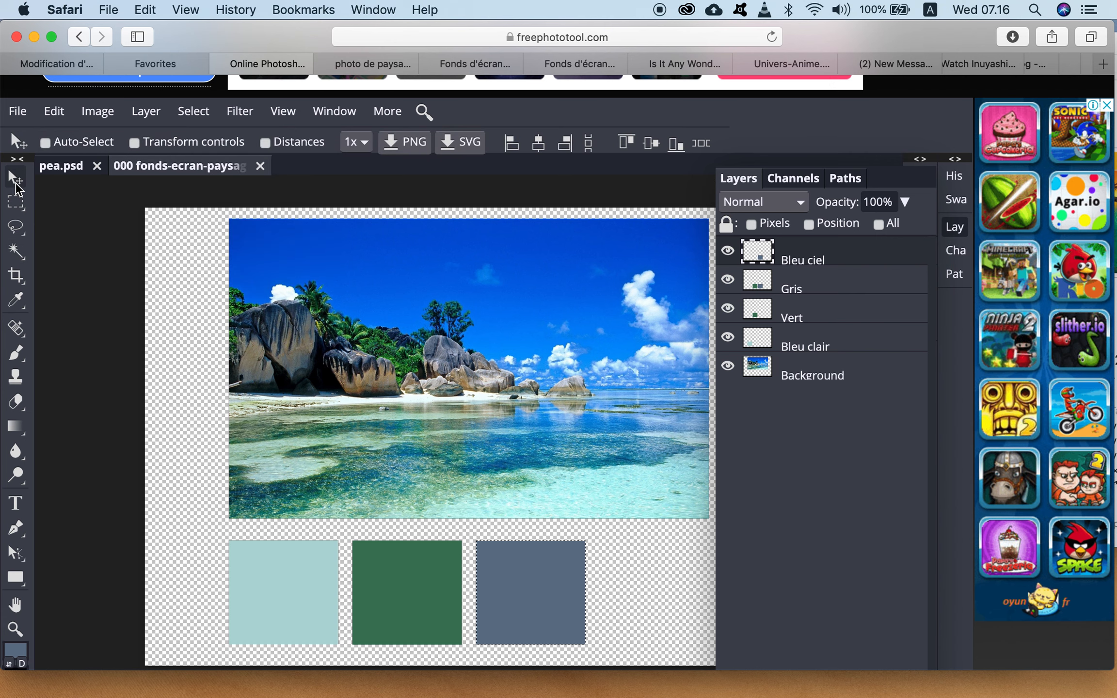
pyautogui.click(194, 115)
pyautogui.click(243, 351)
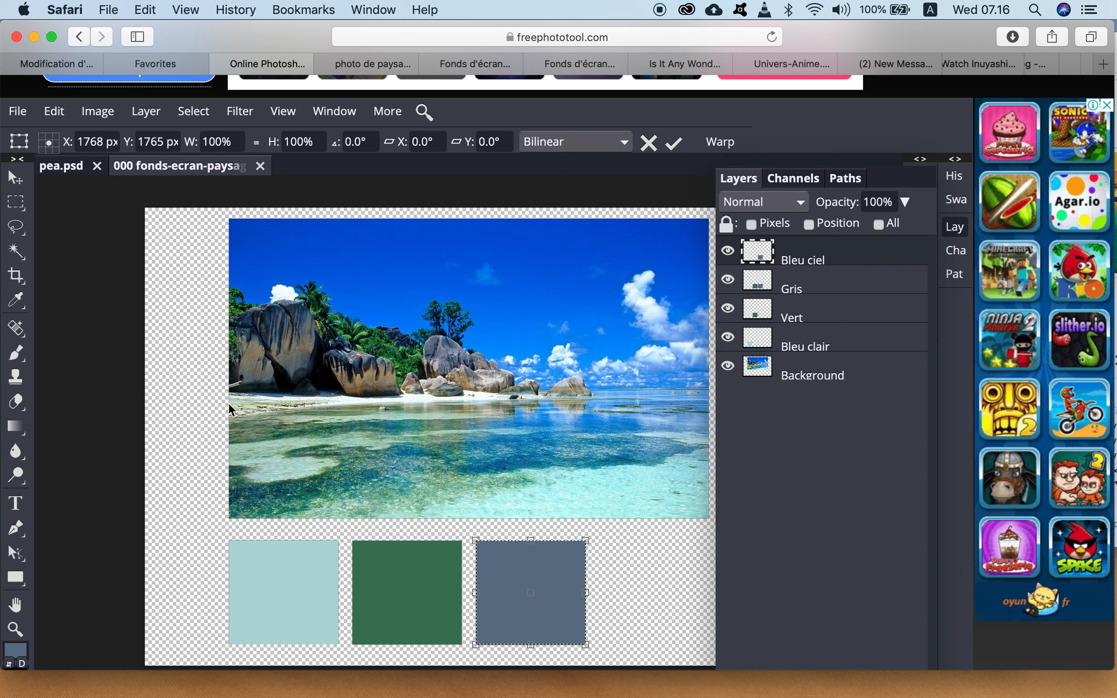
pyautogui.click(57, 136)
pyautogui.doubleClick(95, 141)
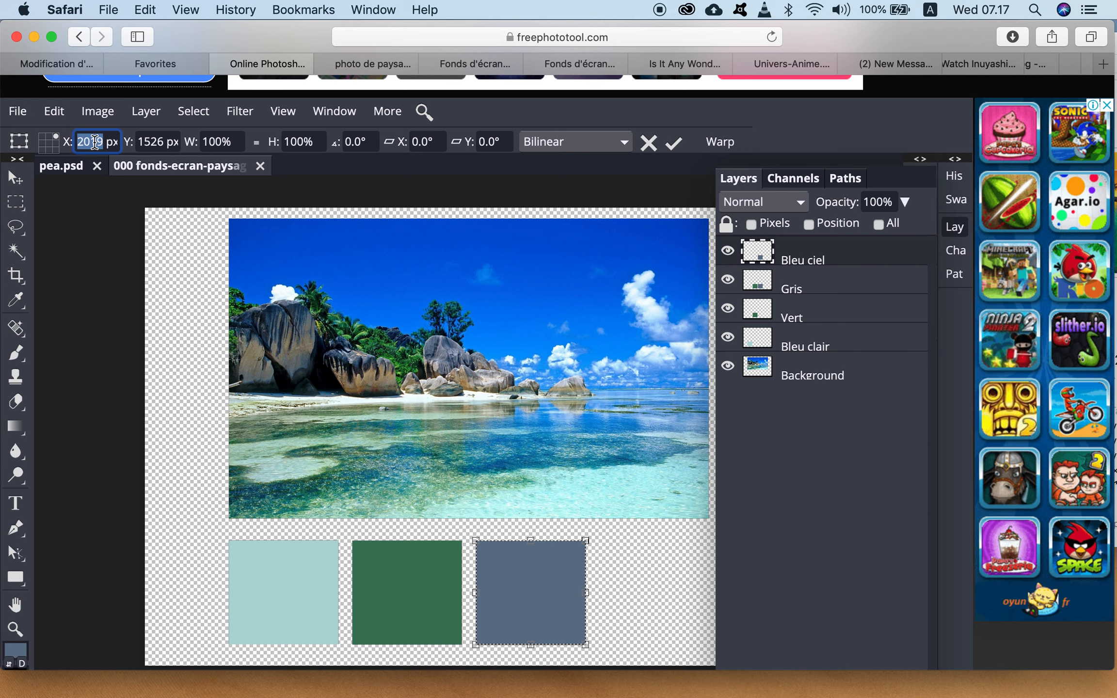
pyautogui.click(153, 141)
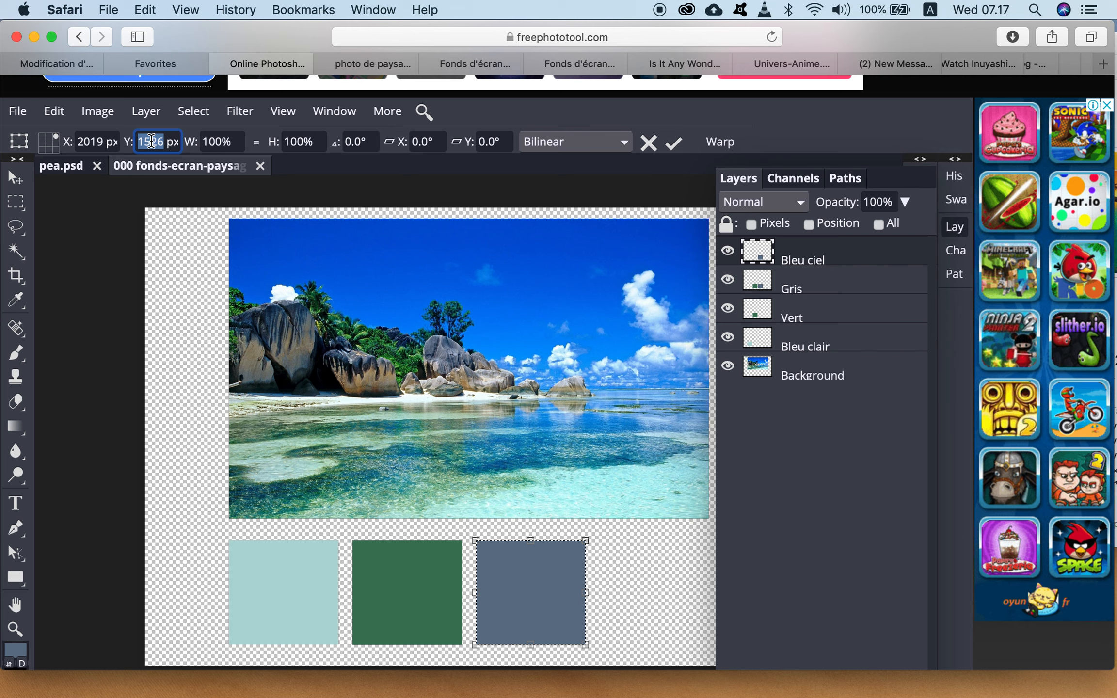
pyautogui.click(97, 143)
pyautogui.write('2585')
pyautogui.press('Return')
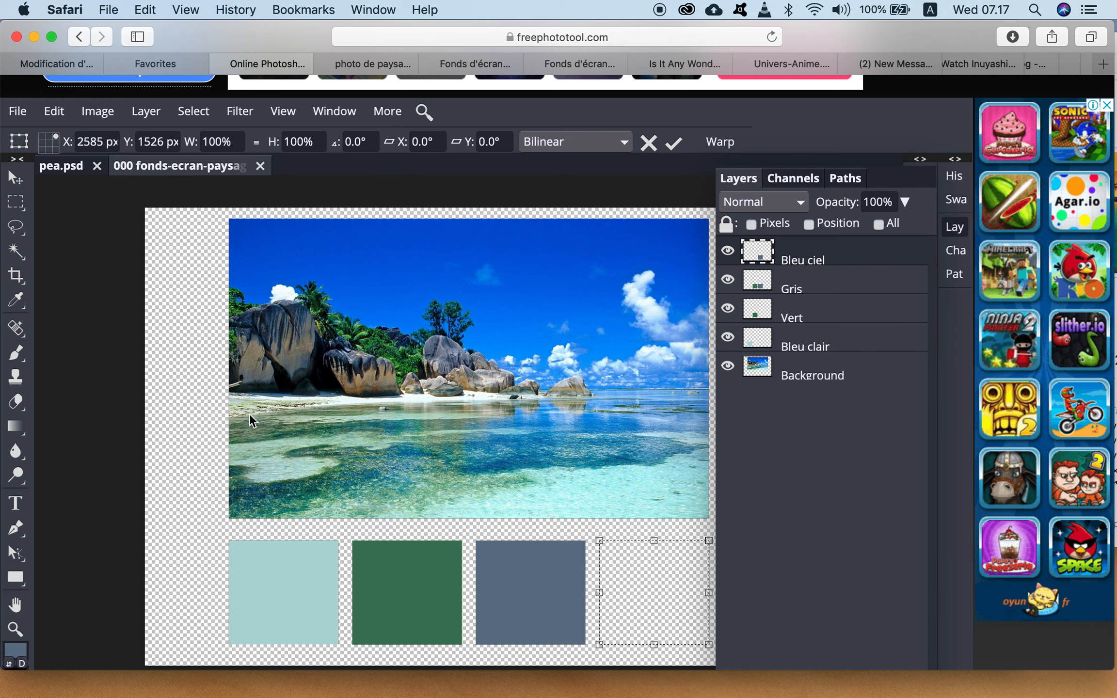
# Sample a bright blue from the photo's sky and fill the fourth square selection with the foreground colour at 100% opacity, Normal mode
pyautogui.click(15, 301)
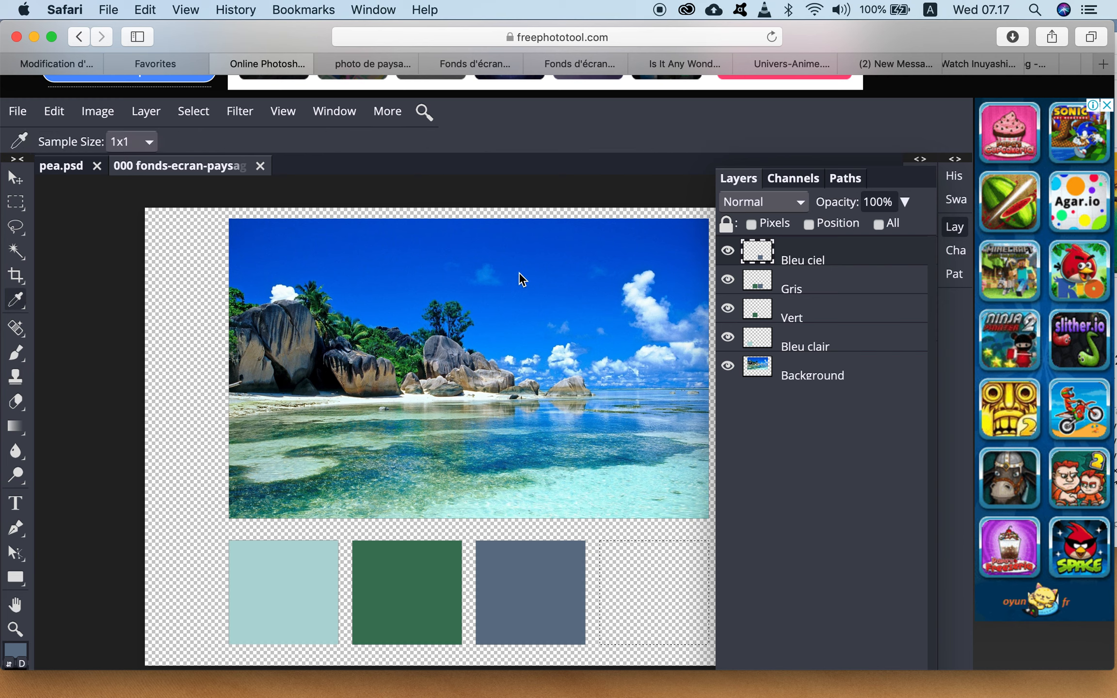
pyautogui.click(537, 253)
pyautogui.click(517, 312)
pyautogui.click(63, 107)
pyautogui.click(68, 401)
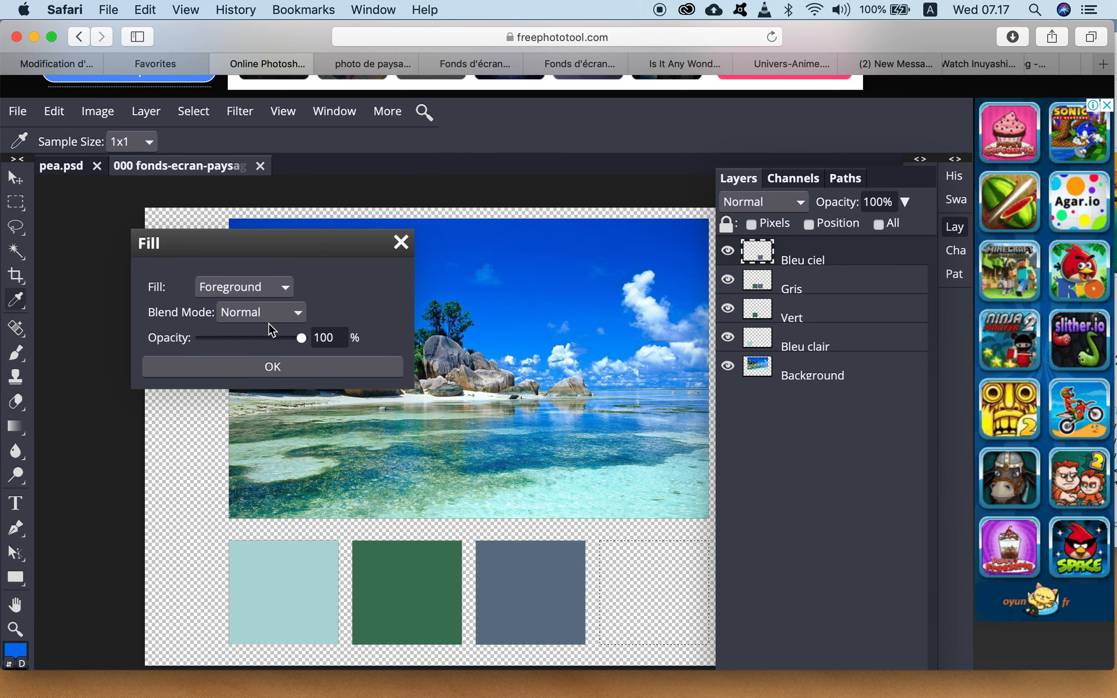
pyautogui.click(296, 366)
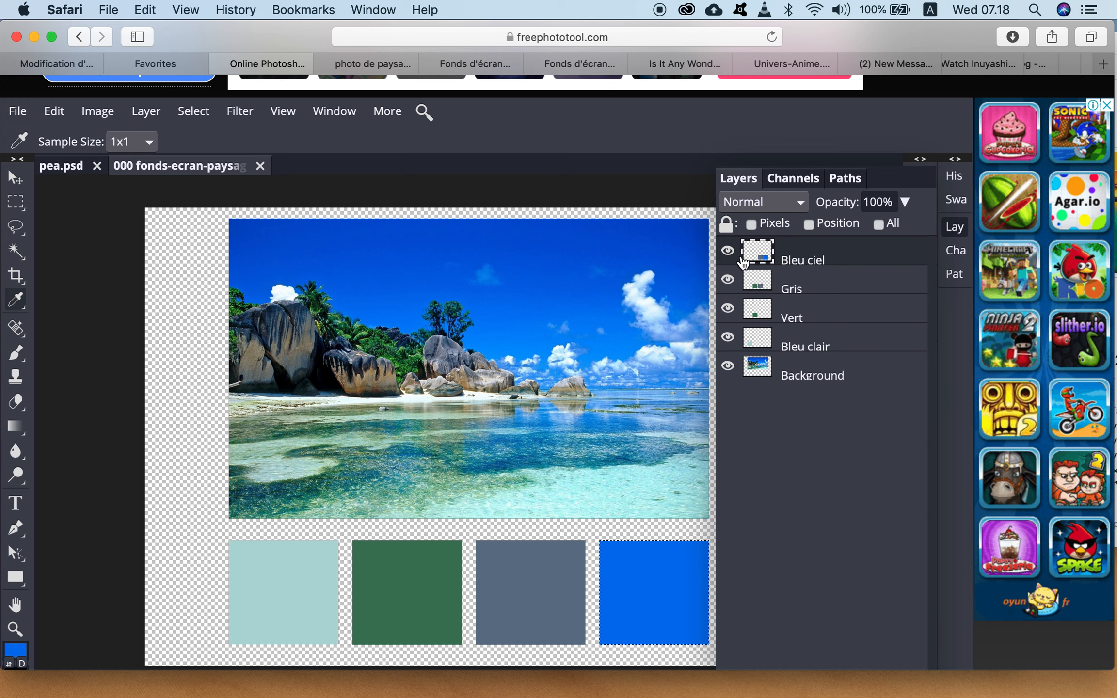
# Hide the "Gris", "Vert", "Bleu clair" and "Background" layers to isolate "Bleu ciel"
pyautogui.click(727, 280)
pyautogui.click(728, 307)
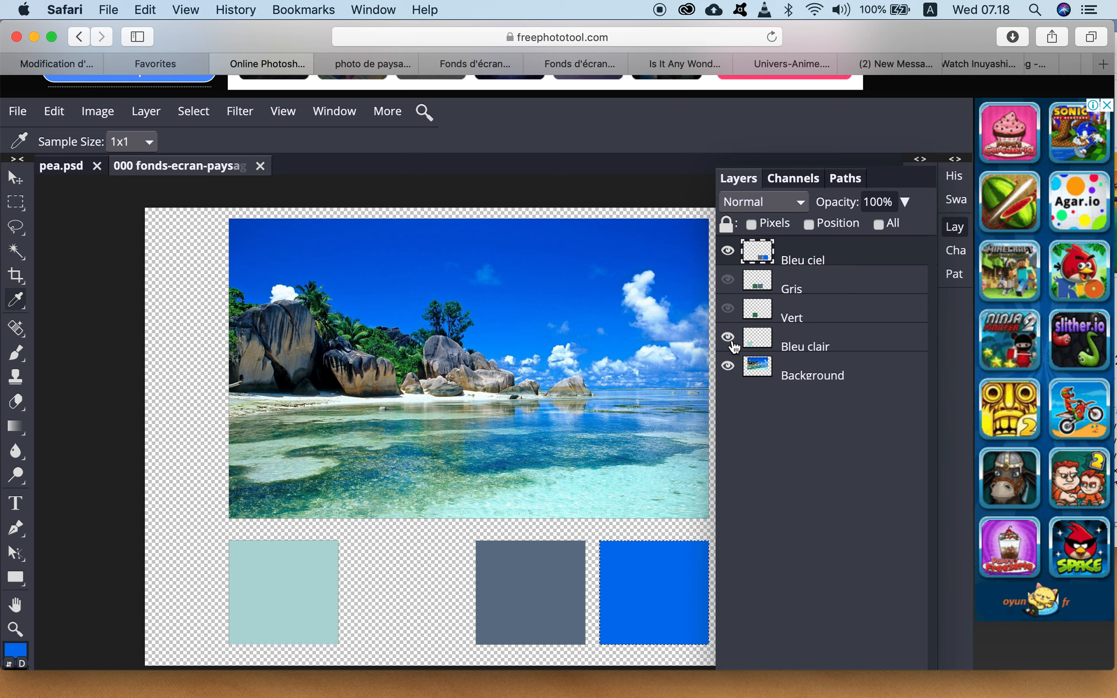
pyautogui.click(728, 337)
pyautogui.click(727, 366)
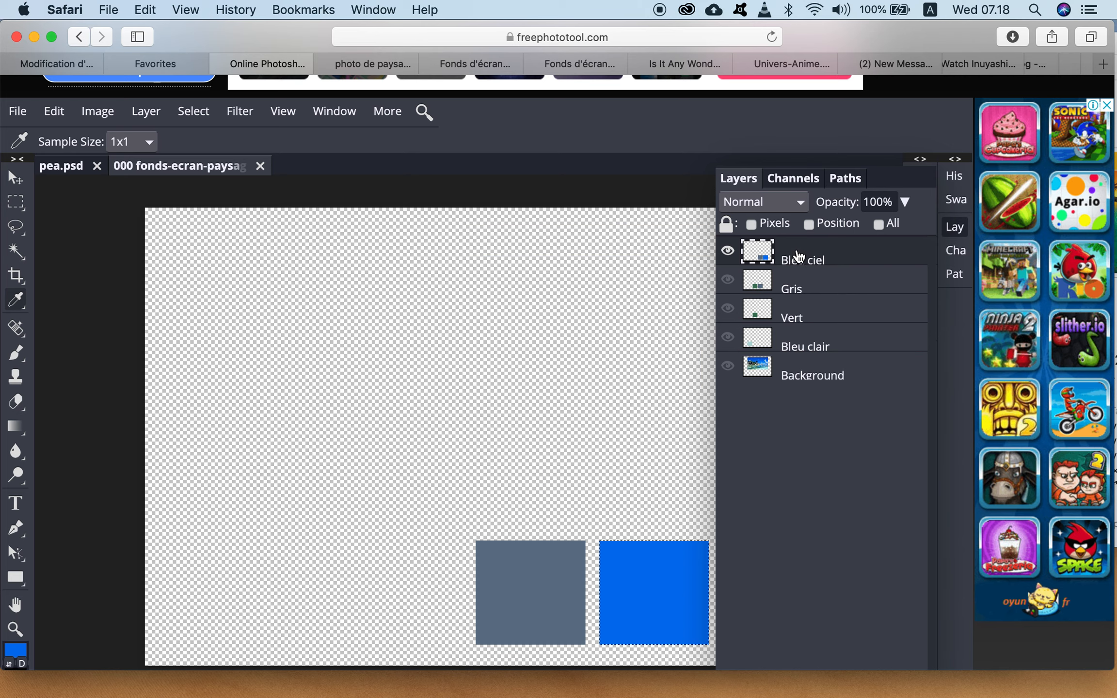
# Delete the leftover blue-grey square from the "Bleu ciel" layer with a rectangular selection
pyautogui.click(16, 202)
pyautogui.moveTo(370, 393); pyautogui.dragTo(592, 660)
pyautogui.press('Delete')
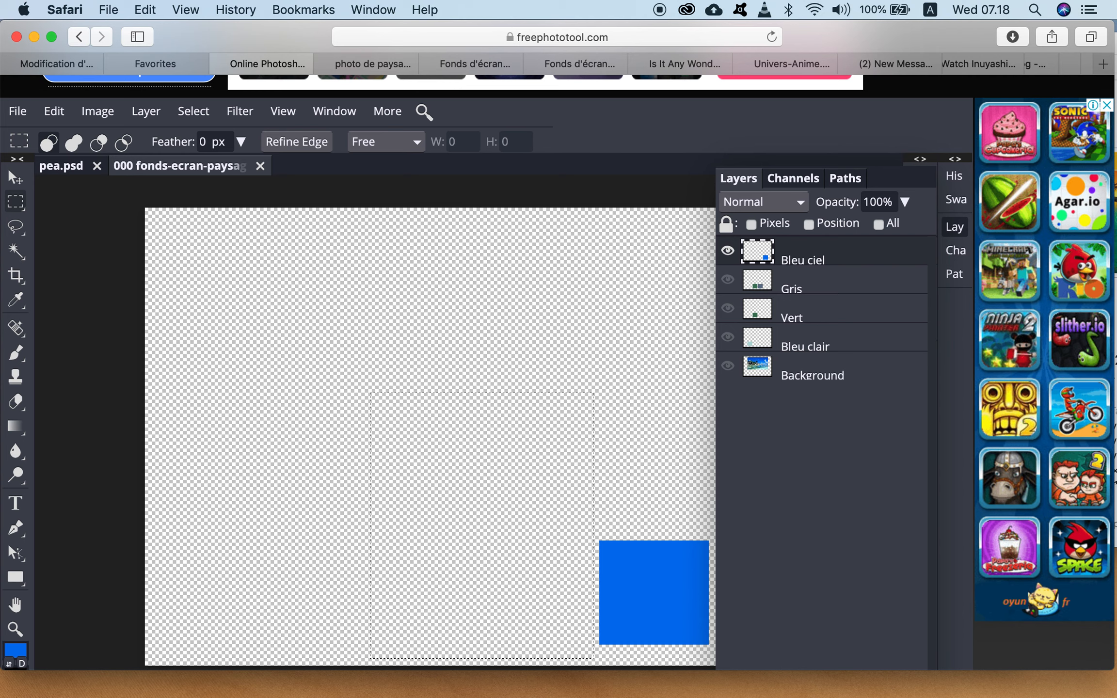
# Show only the "Gris" layer and delete its leftover green square with a rectangular selection
pyautogui.click(813, 291)
pyautogui.click(728, 280)
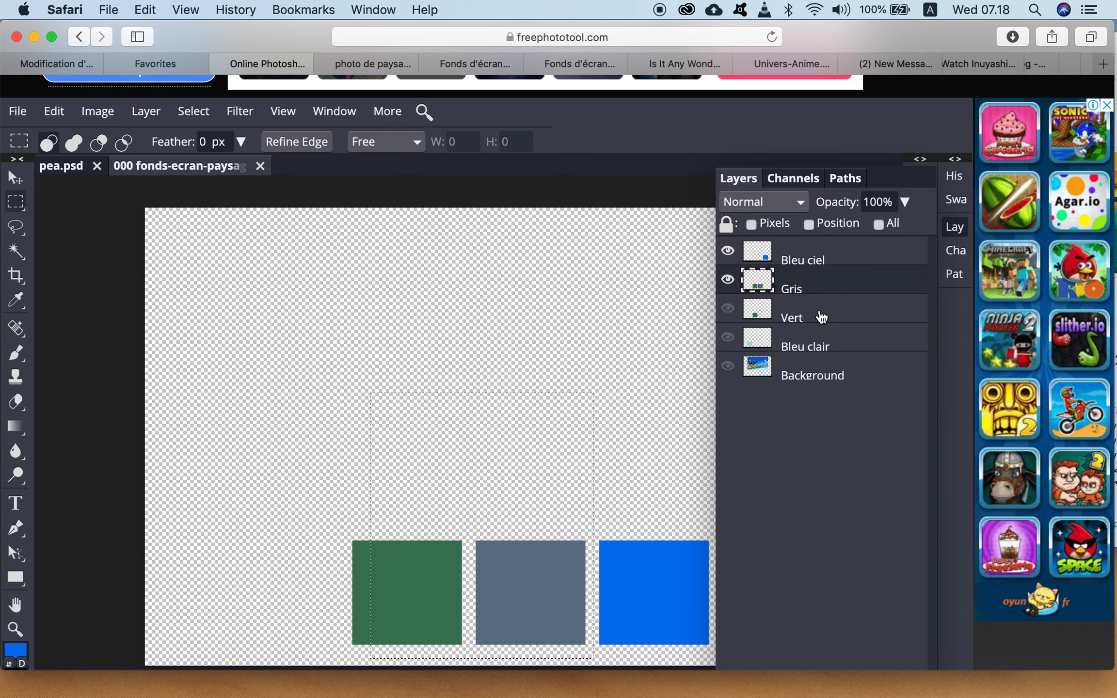
pyautogui.click(727, 251)
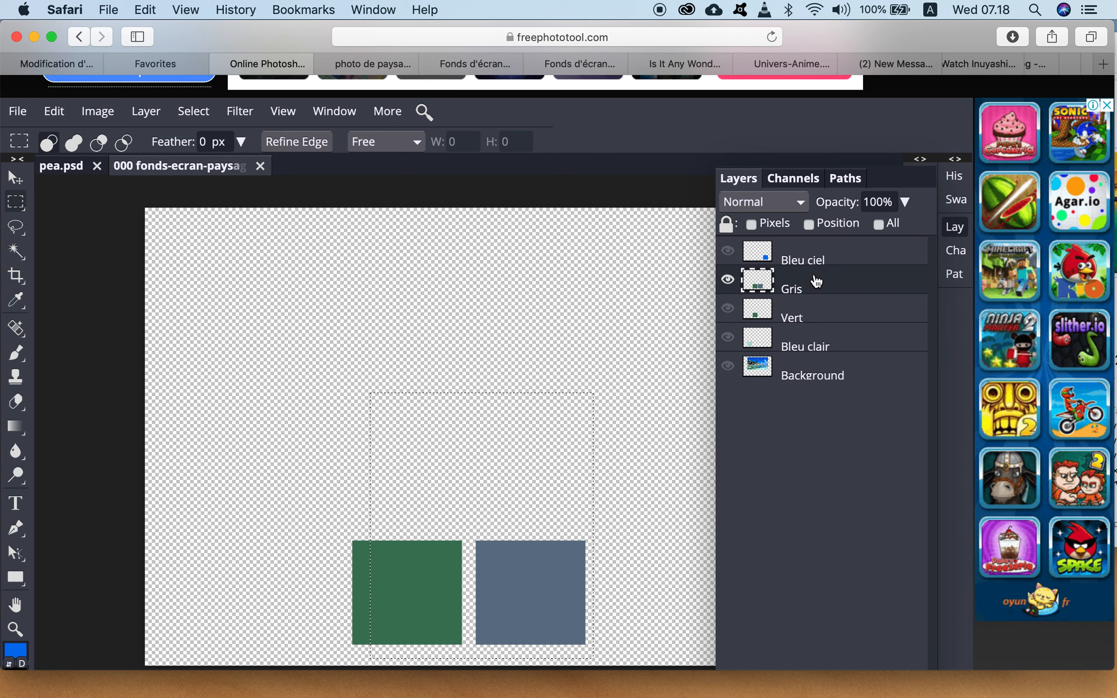
pyautogui.moveTo(290, 462); pyautogui.dragTo(469, 656)
pyautogui.press('Delete')
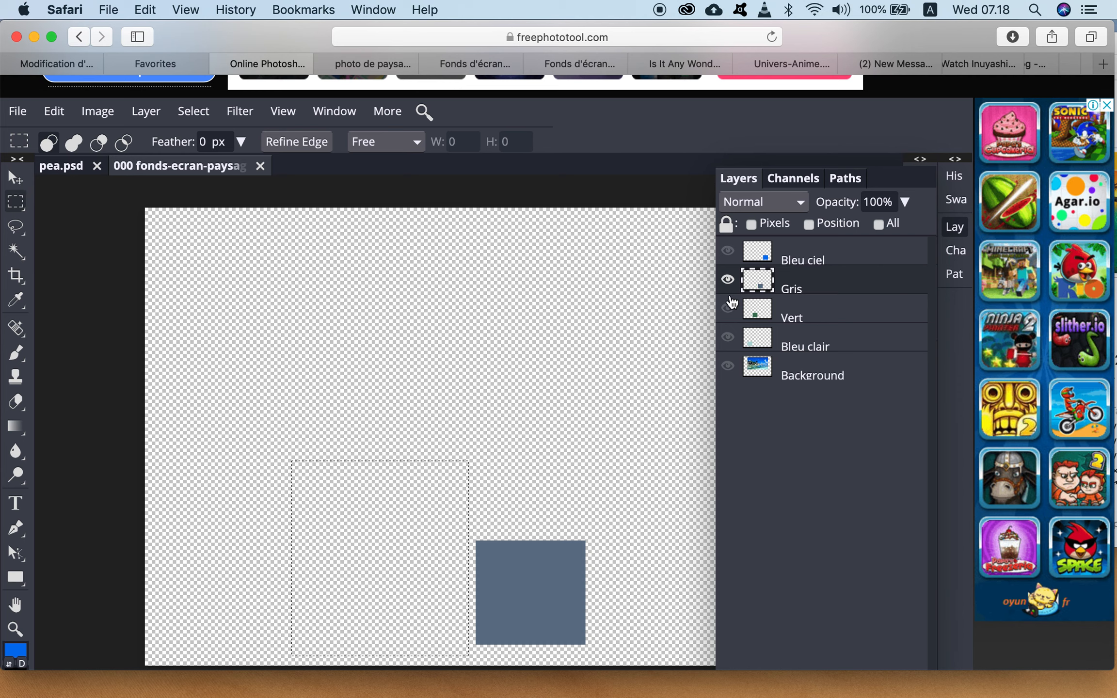
# Make the "Bleu ciel", "Vert", "Bleu clair" and "Background" layers visible again
pyautogui.click(727, 252)
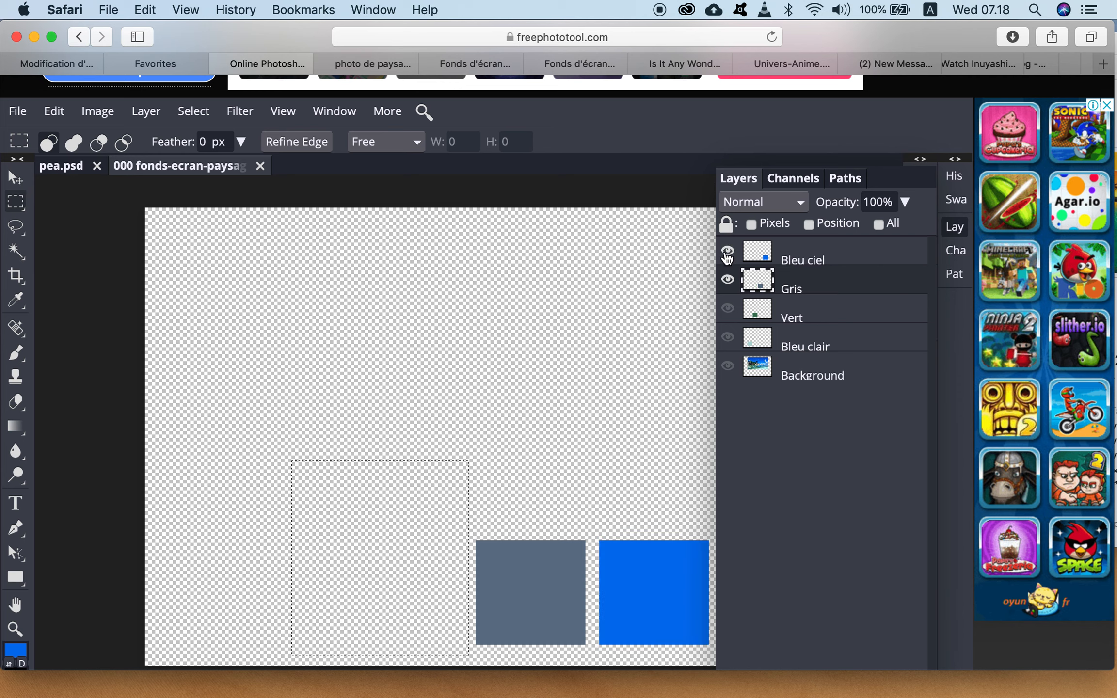
pyautogui.click(728, 310)
pyautogui.click(729, 338)
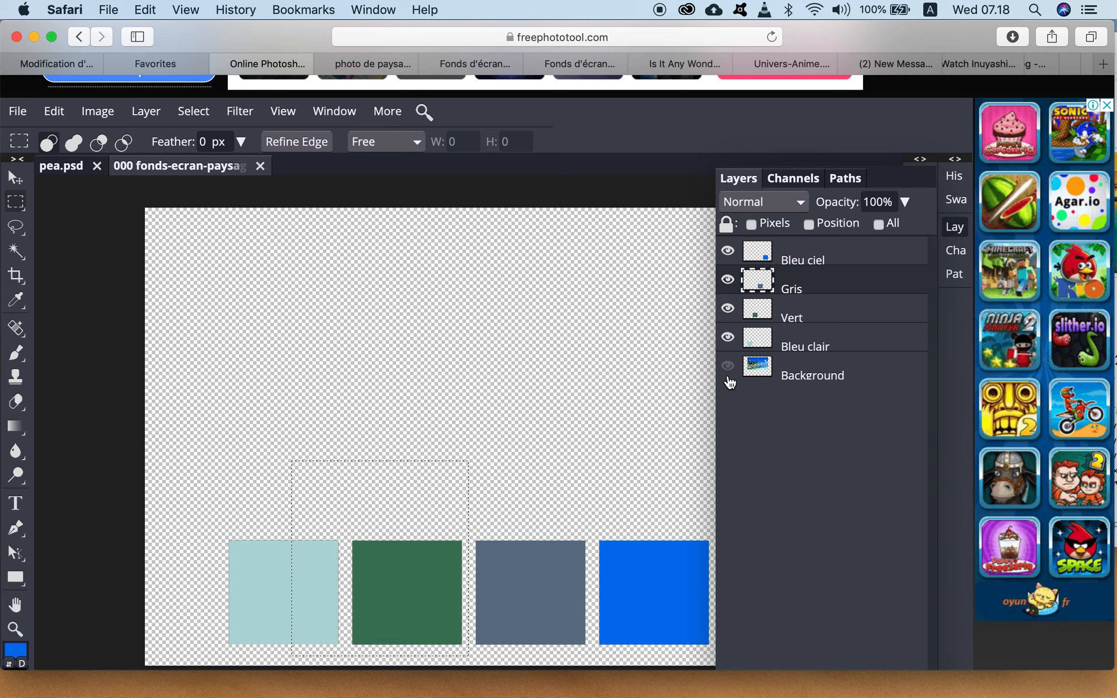
pyautogui.click(728, 366)
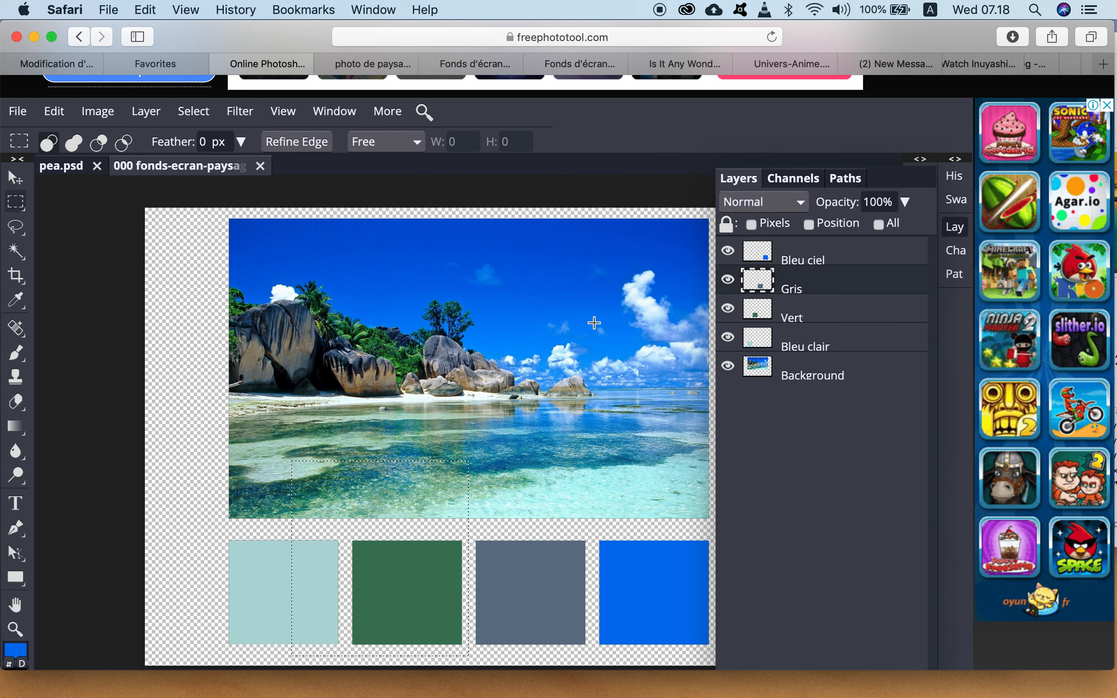
# Fit the image in the view and keep the History, Swatches and Layers panels expanded beside the canvas
pyautogui.click(274, 117)
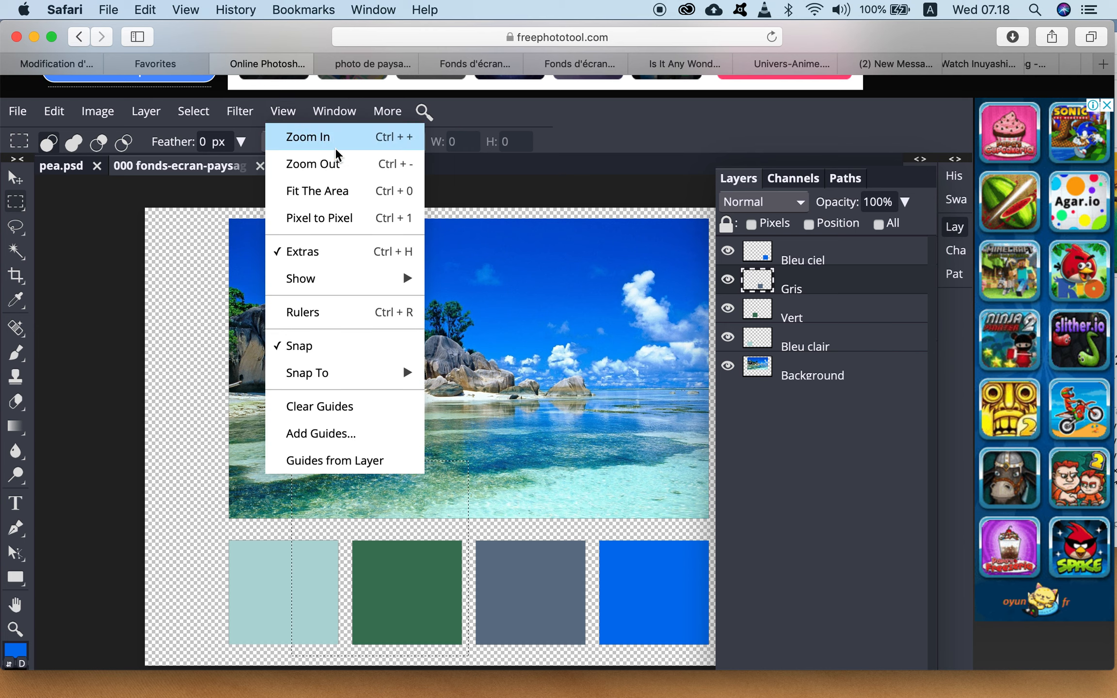
pyautogui.click(323, 201)
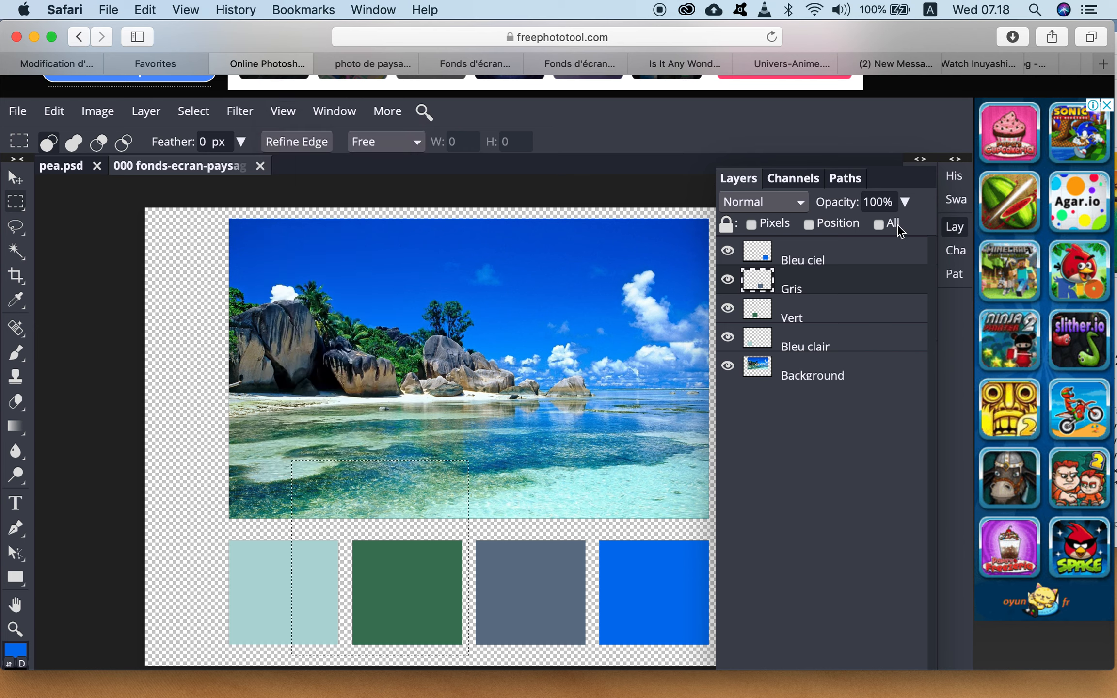
pyautogui.click(955, 160)
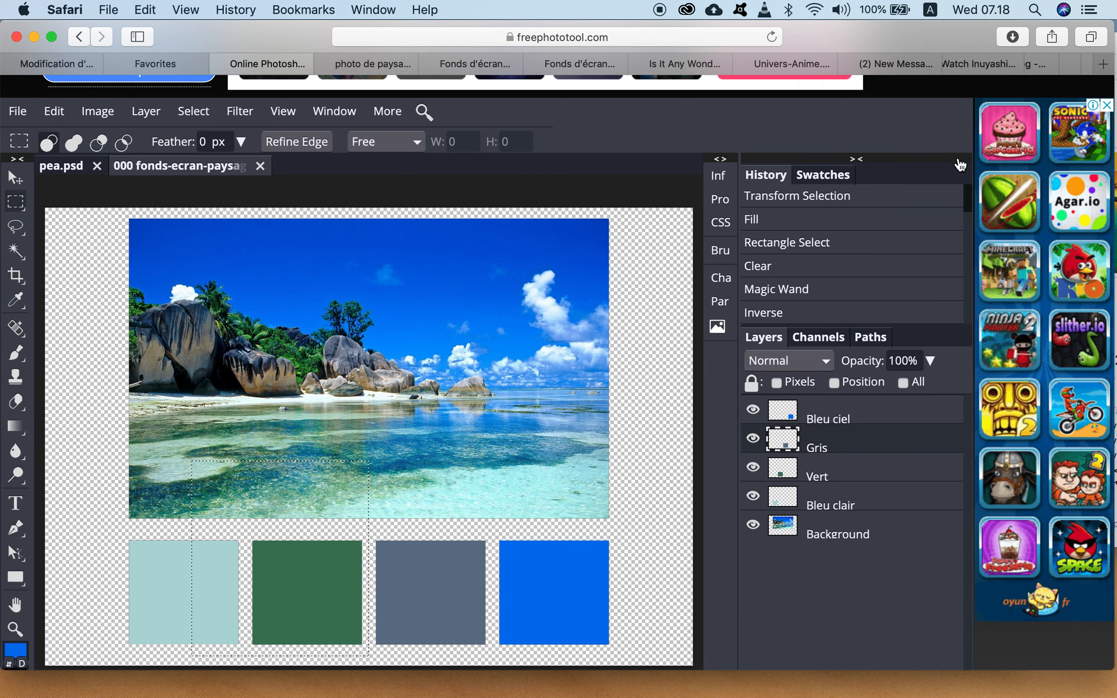
pyautogui.click(857, 161)
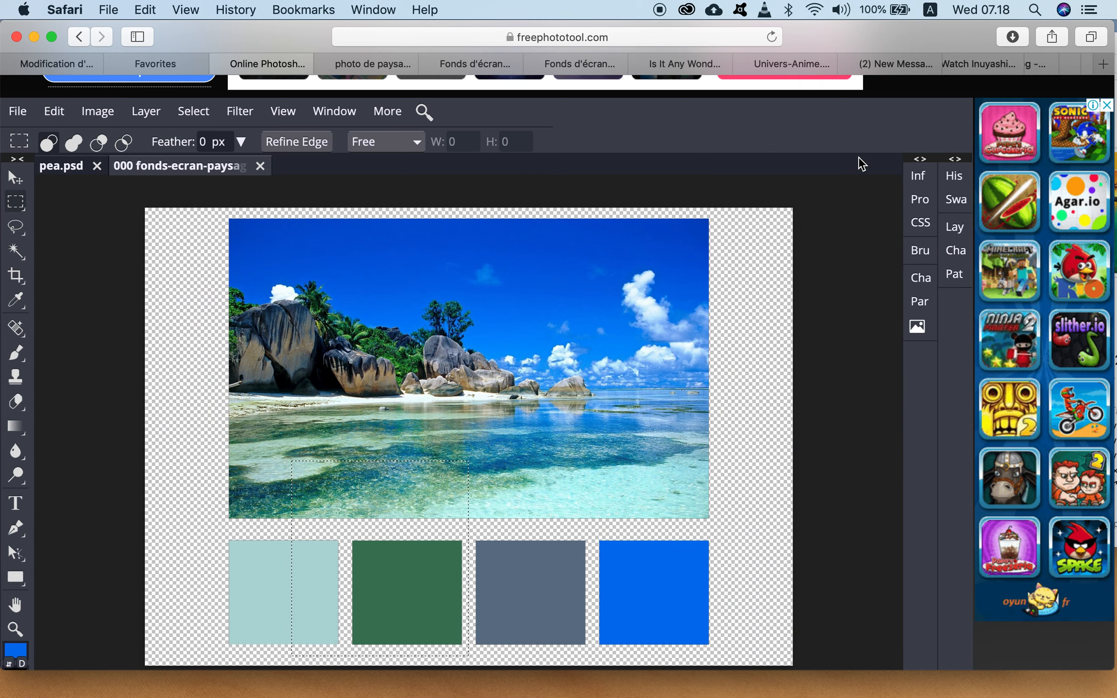
pyautogui.click(954, 161)
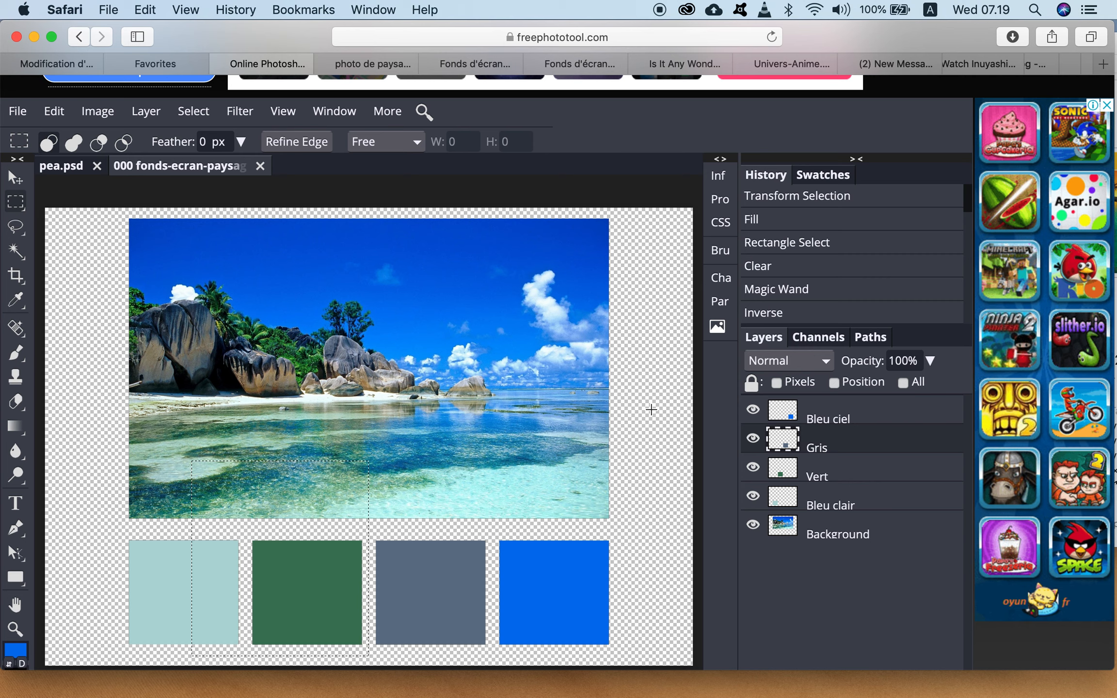
pyautogui.press('Delete')
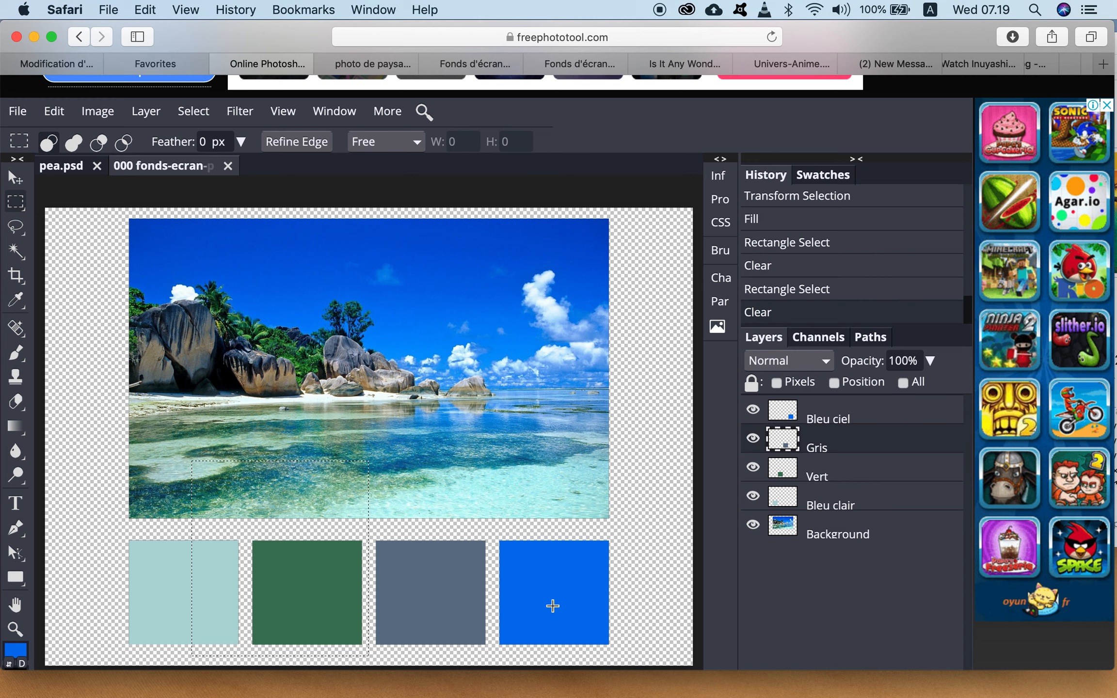
# Select the bright blue square on the "Bleu ciel" layer with the Magic Wand
pyautogui.click(835, 425)
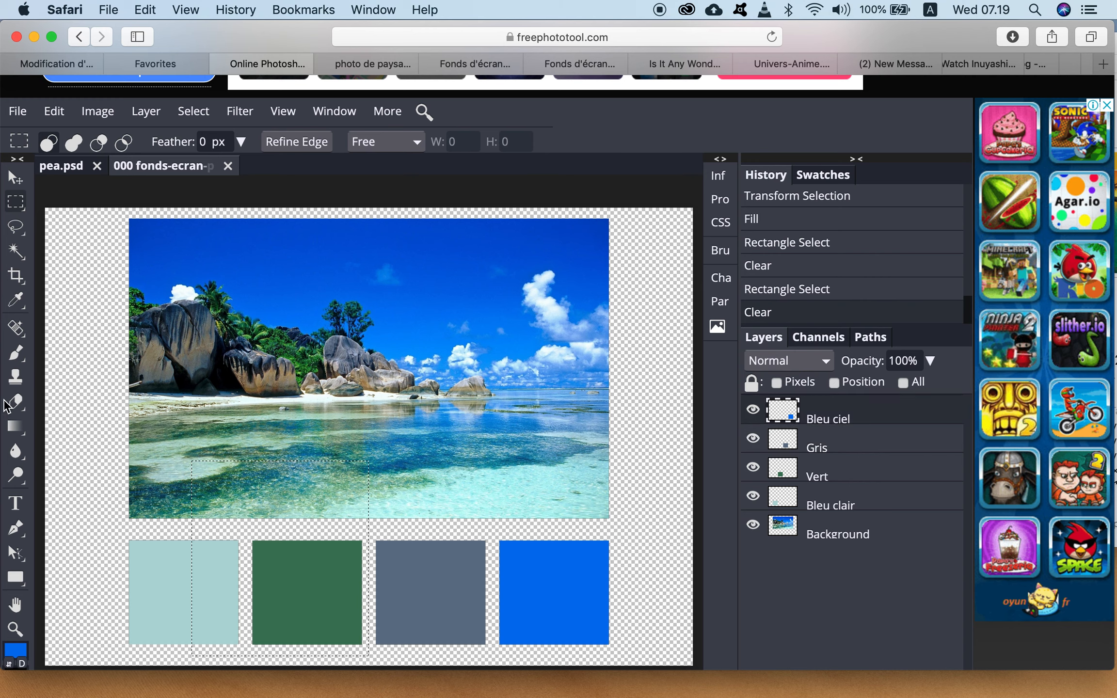
pyautogui.click(15, 251)
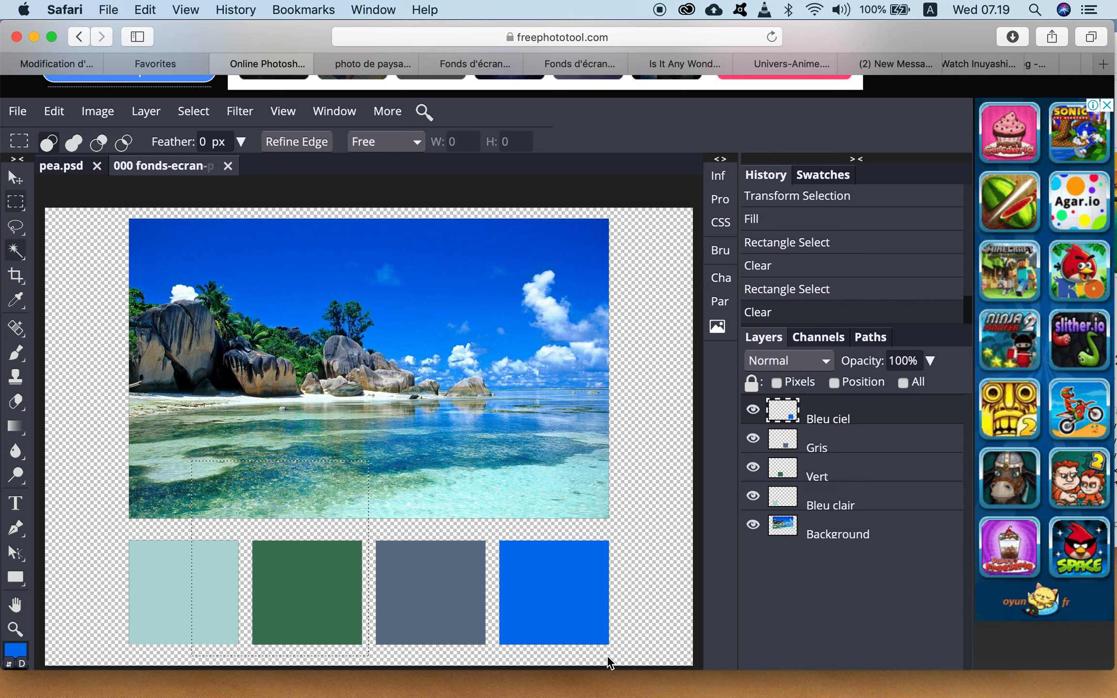
pyautogui.click(540, 597)
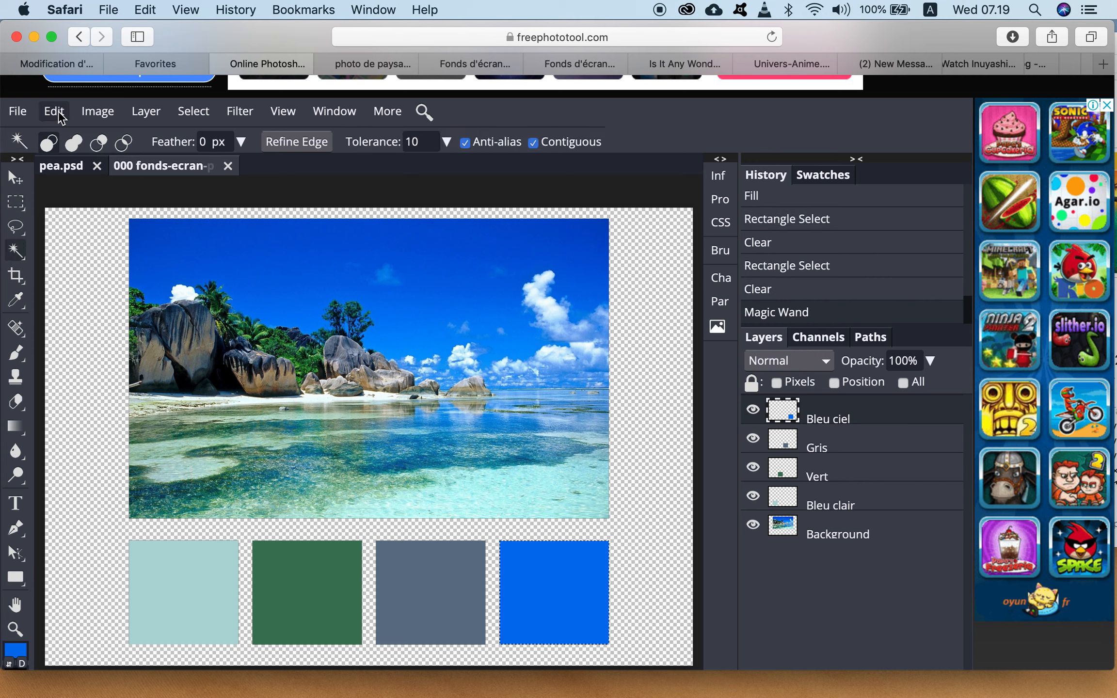
# Sample a lighter sky blue from the photo and fill the selected square on the "Bleu ciel" layer with it at 100% opacity
pyautogui.click(16, 300)
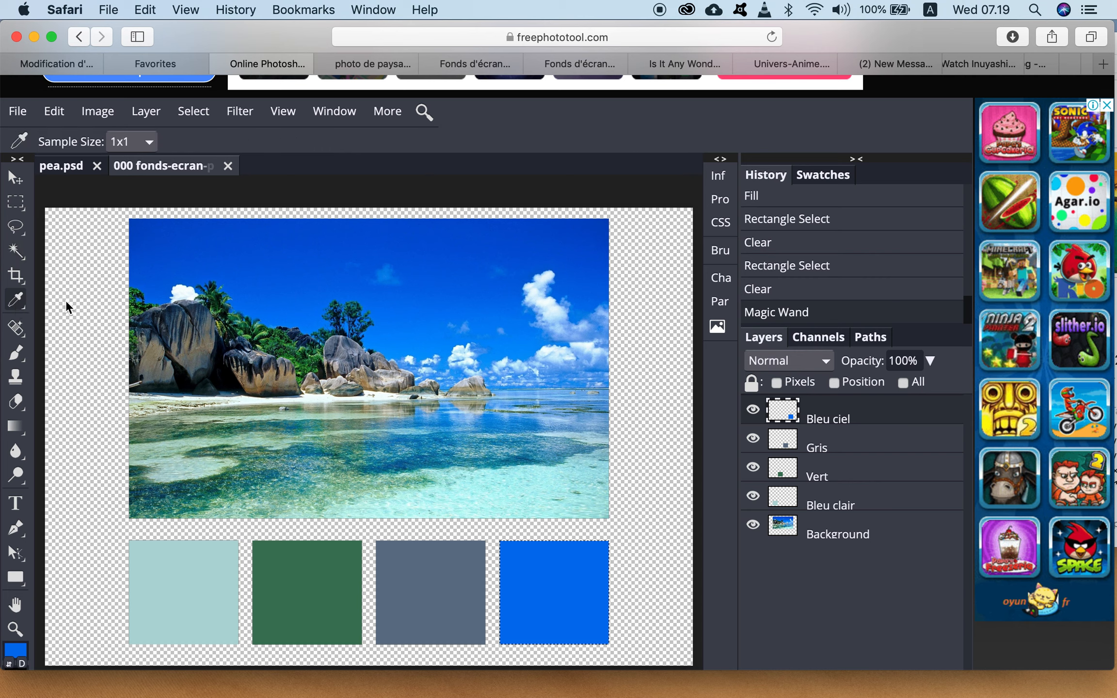
pyautogui.click(495, 359)
pyautogui.click(54, 112)
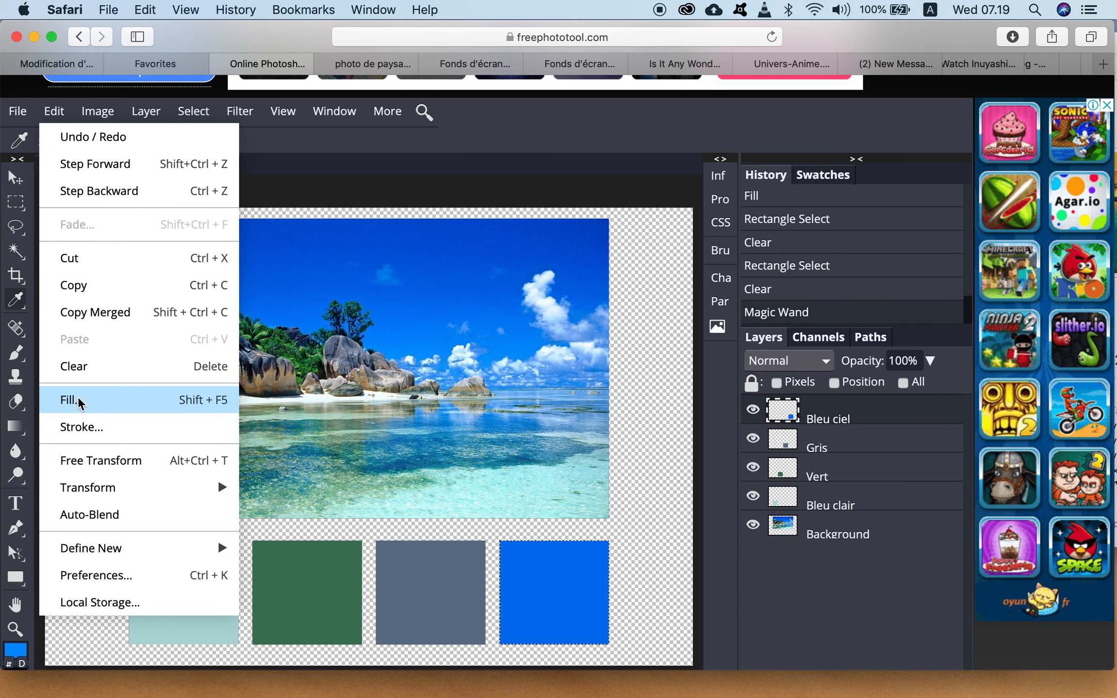
pyautogui.click(77, 399)
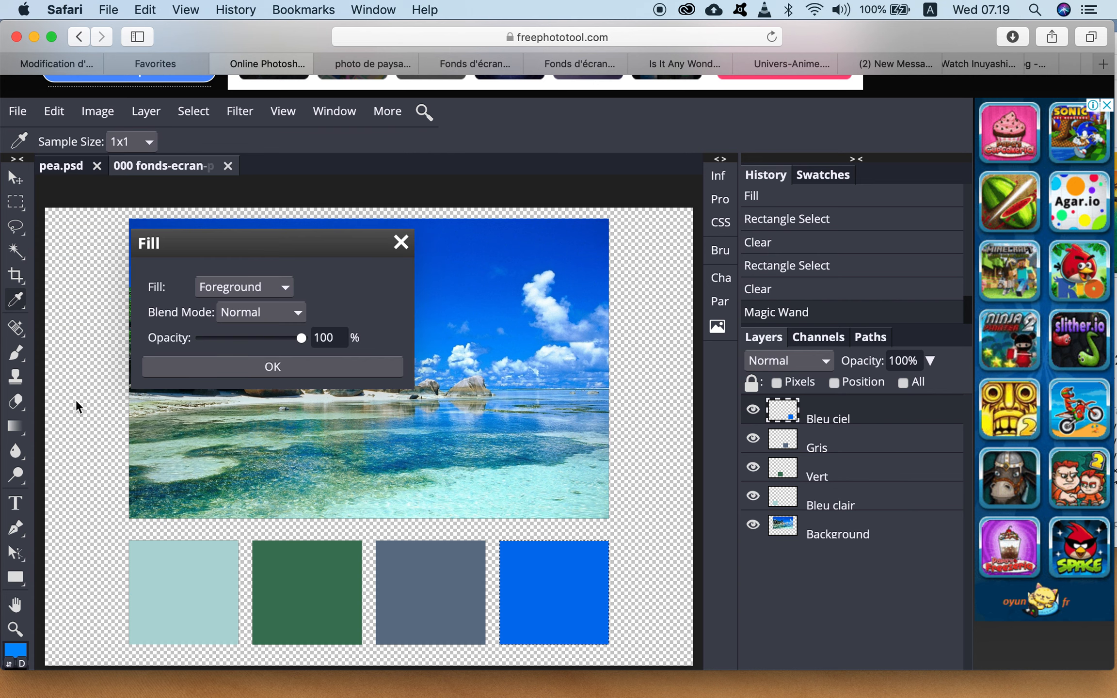
pyautogui.click(325, 368)
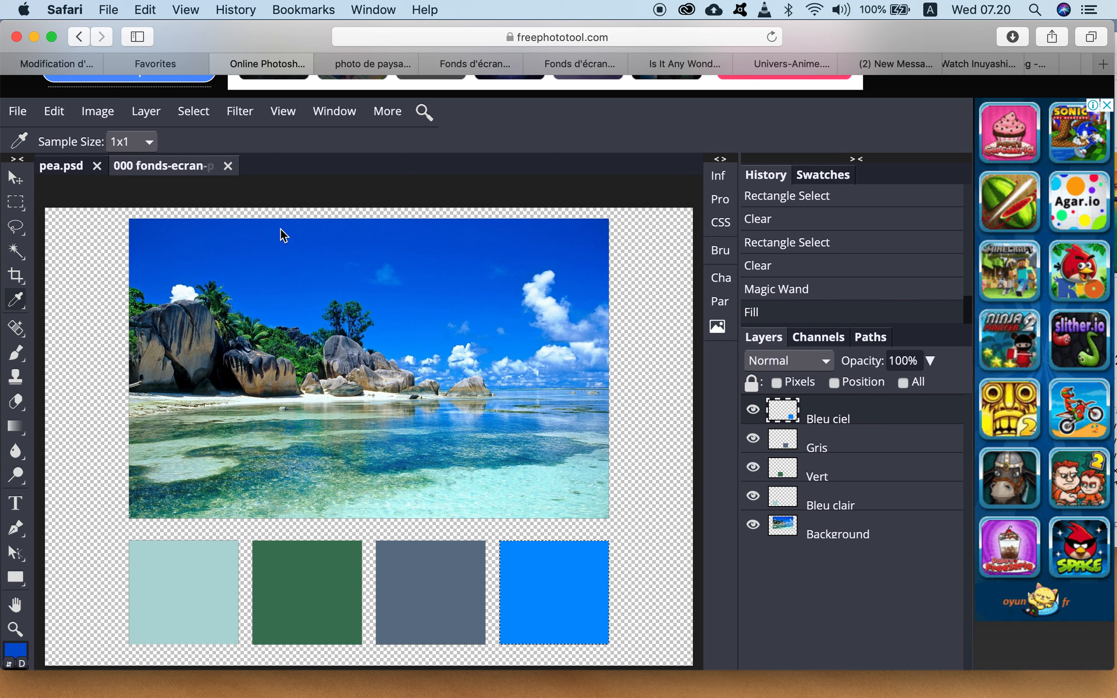
# Add a new layer named "fond" and move it below the "Background" layer
pyautogui.click(156, 112)
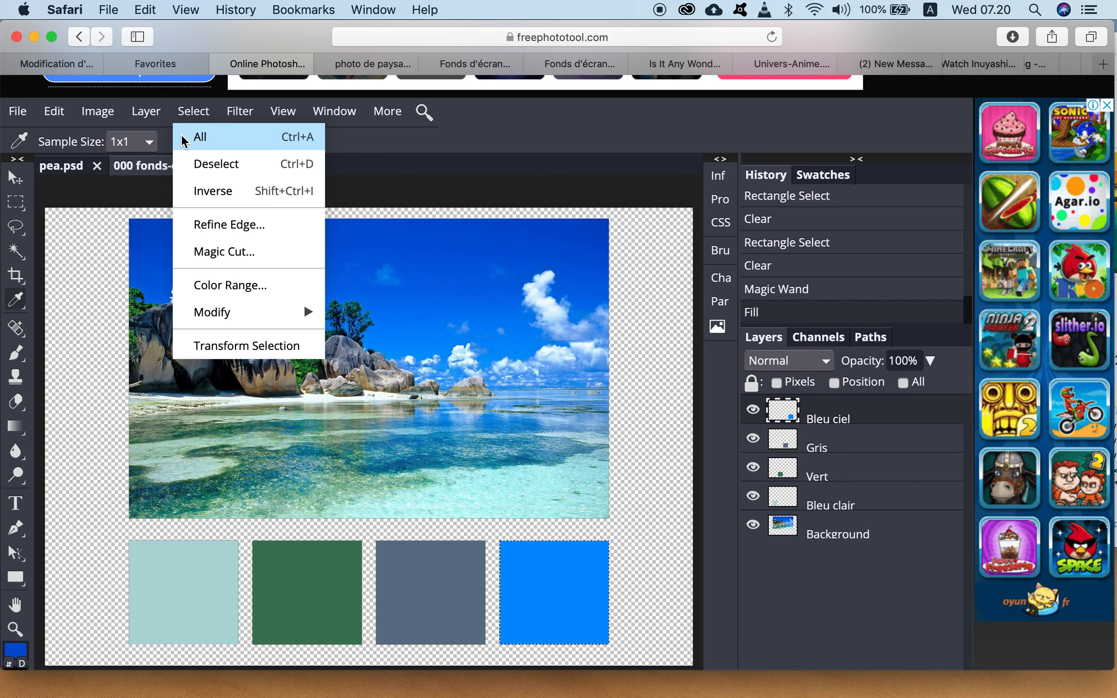
pyautogui.moveTo(165, 138)
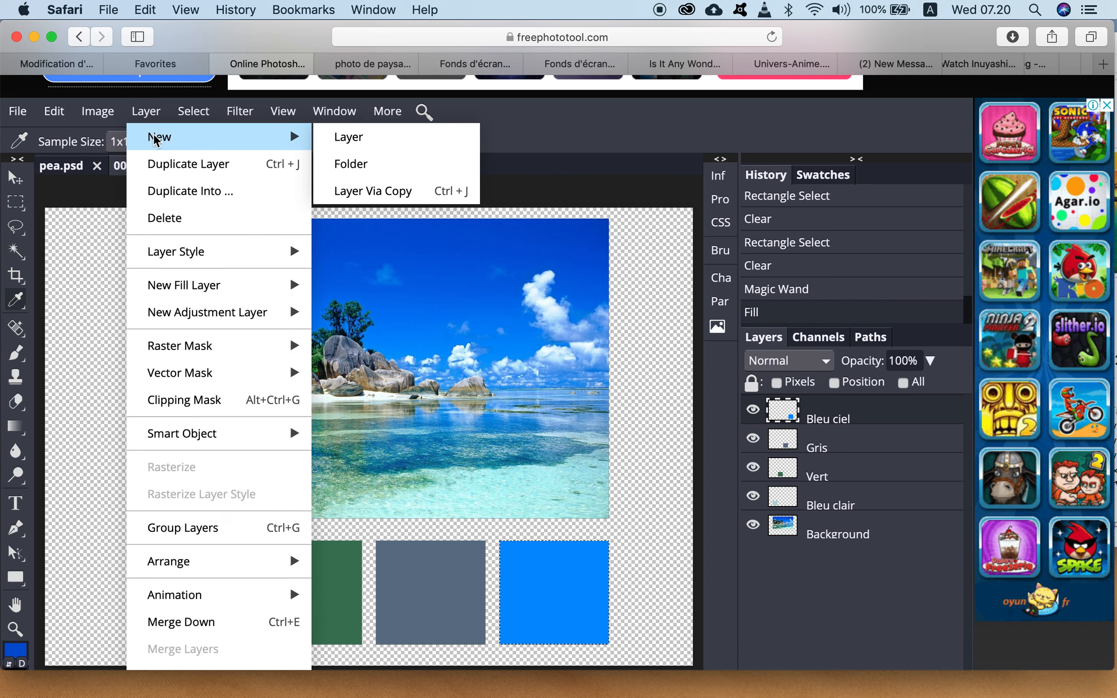
pyautogui.click(356, 140)
pyautogui.doubleClick(830, 420)
pyautogui.write('fond')
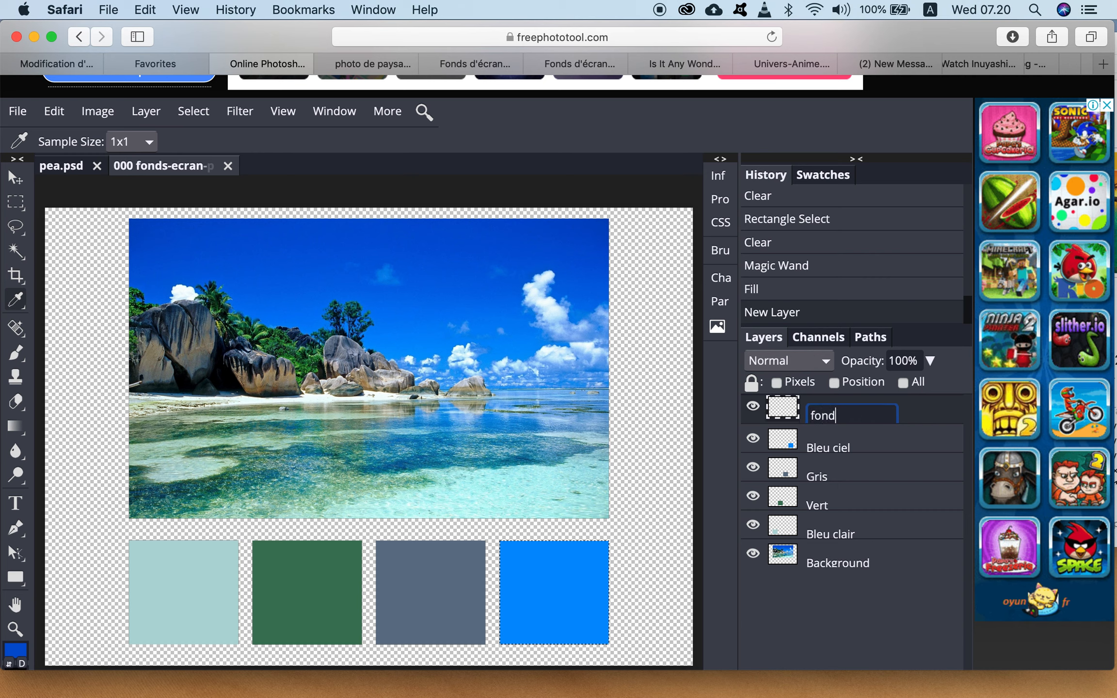
pyautogui.click(923, 421)
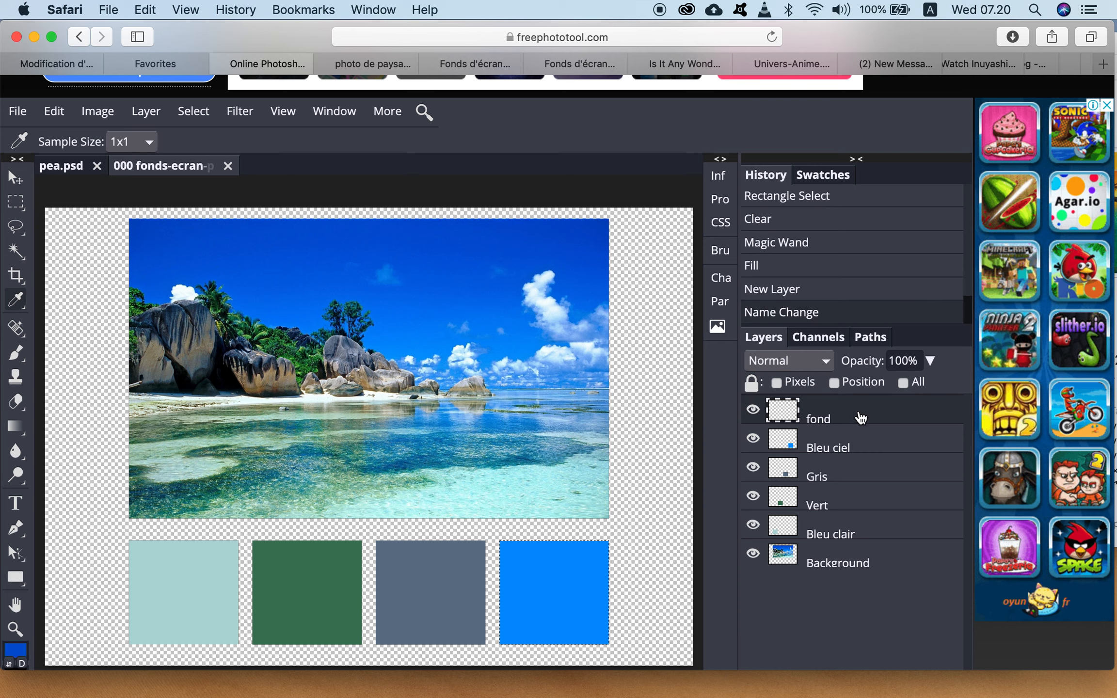
pyautogui.moveTo(861, 418); pyautogui.dragTo(870, 610)
pyautogui.moveTo(847, 416); pyautogui.dragTo(840, 565)
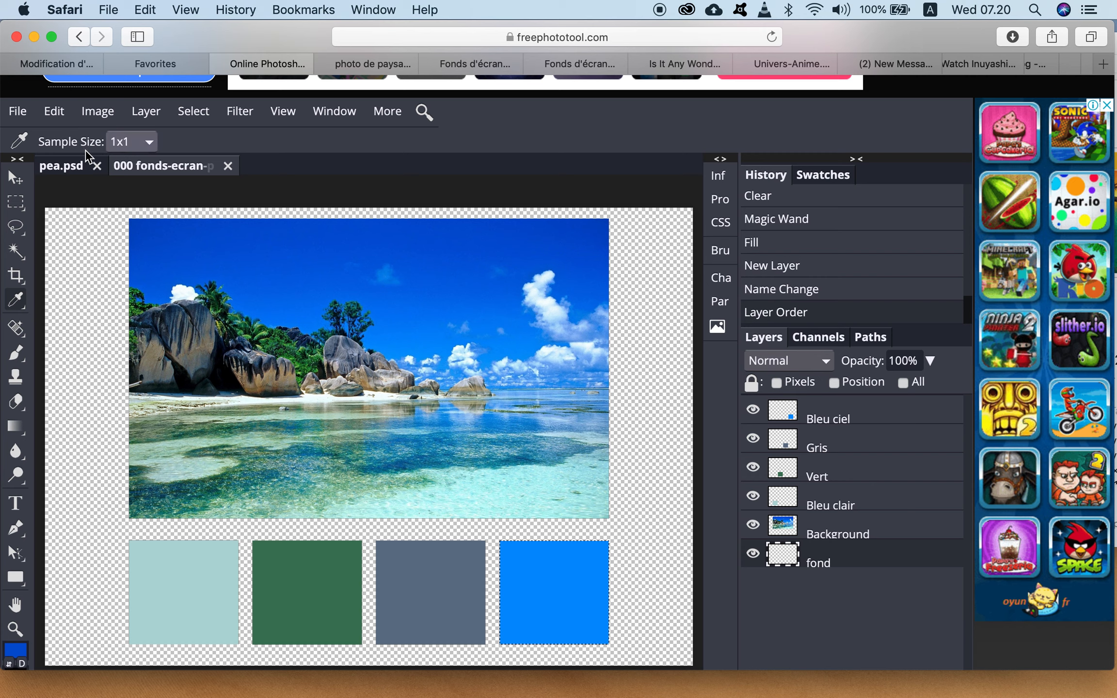
# Try filling the active square selection on the "fond" layer with the dark blue foreground colour, and undo that fill
pyautogui.click(57, 114)
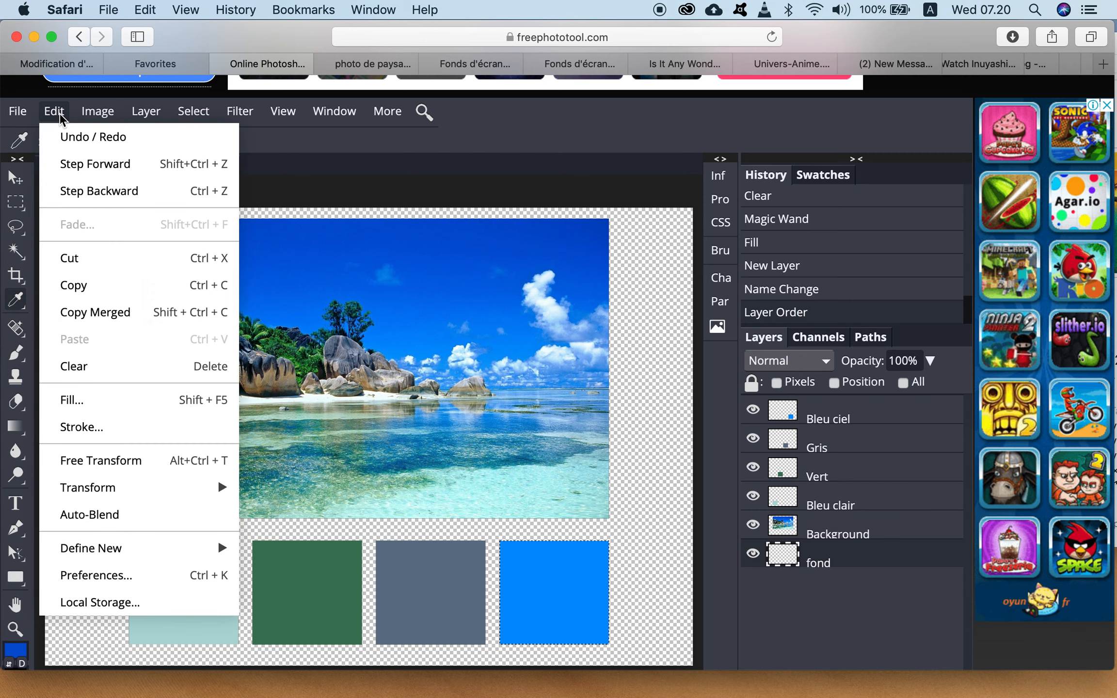
pyautogui.click(68, 400)
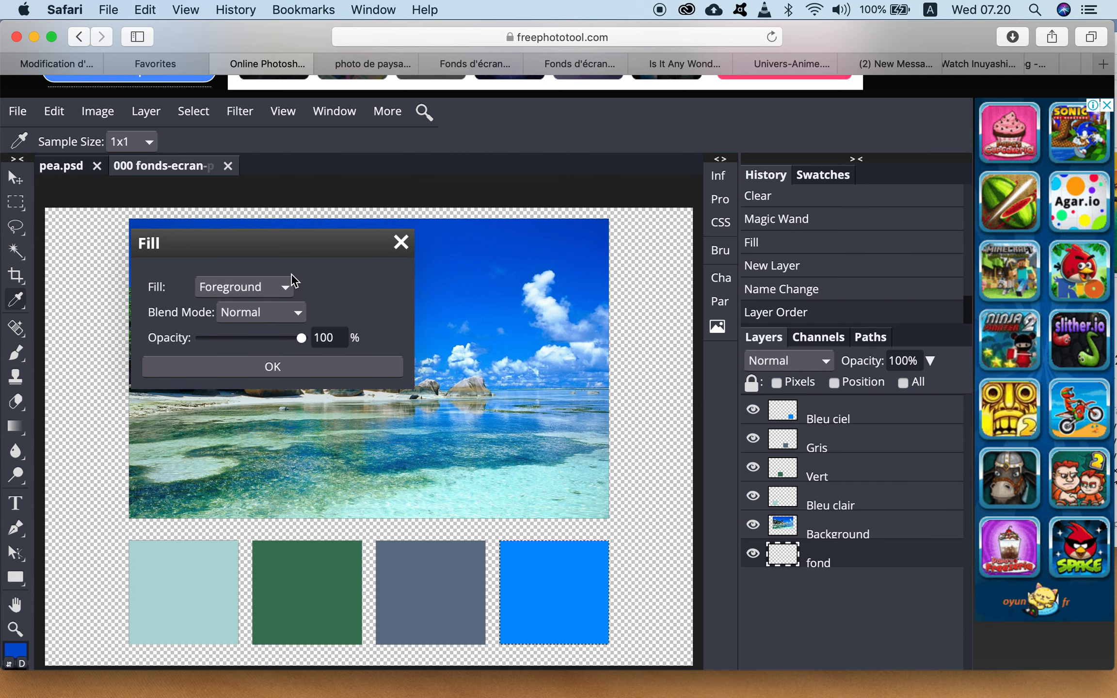
pyautogui.click(307, 370)
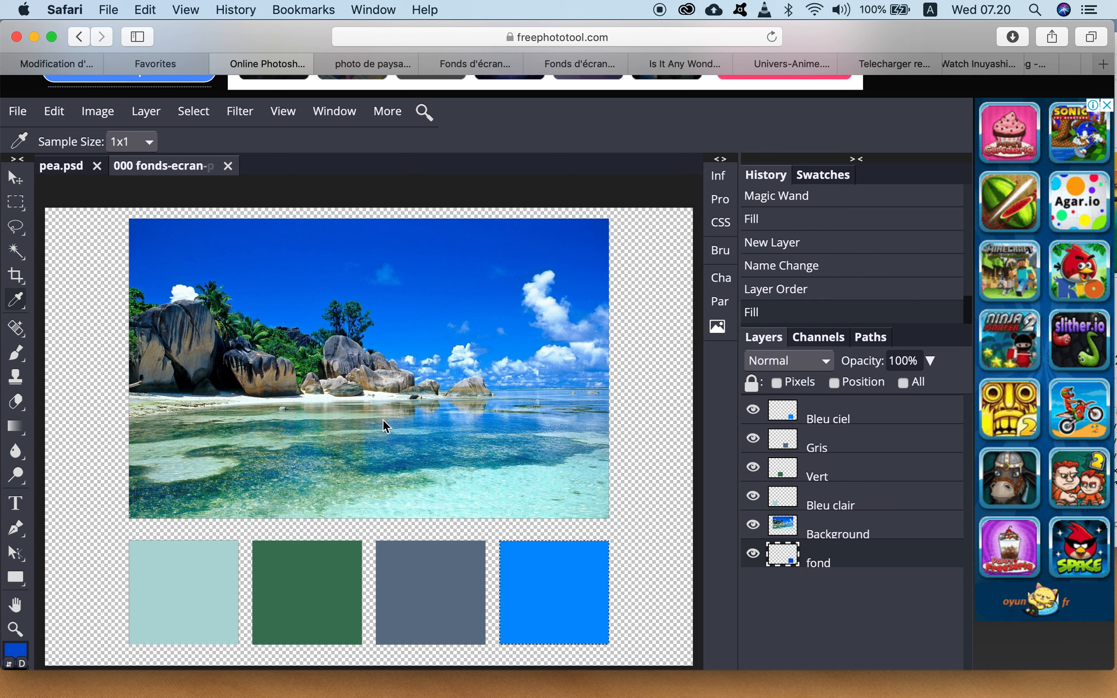
pyautogui.click(17, 249)
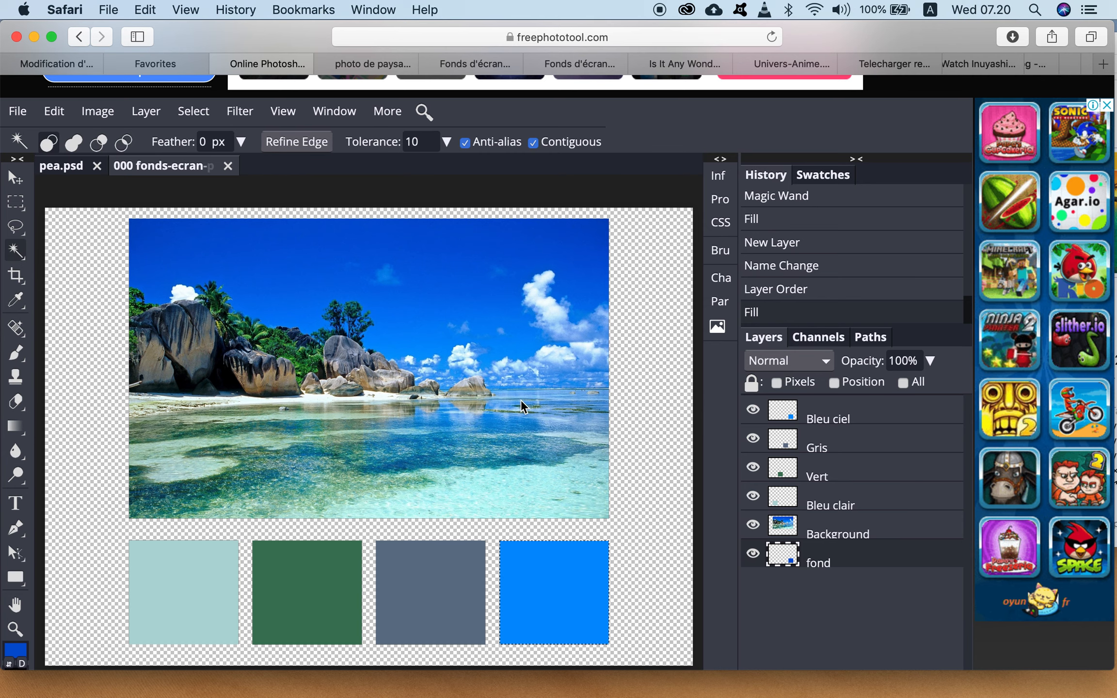
pyautogui.click(53, 111)
pyautogui.click(82, 140)
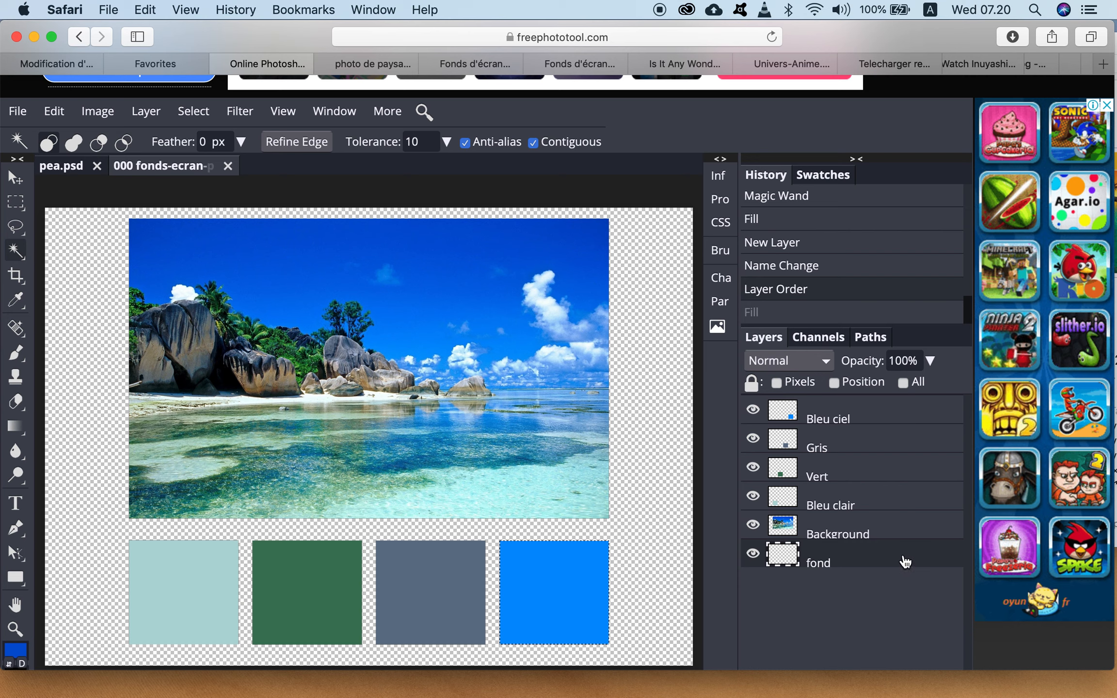
# Select the whole empty "fond" layer with the Magic Wand and fill it with the dark blue foreground colour at 100% opacity
pyautogui.click(665, 461)
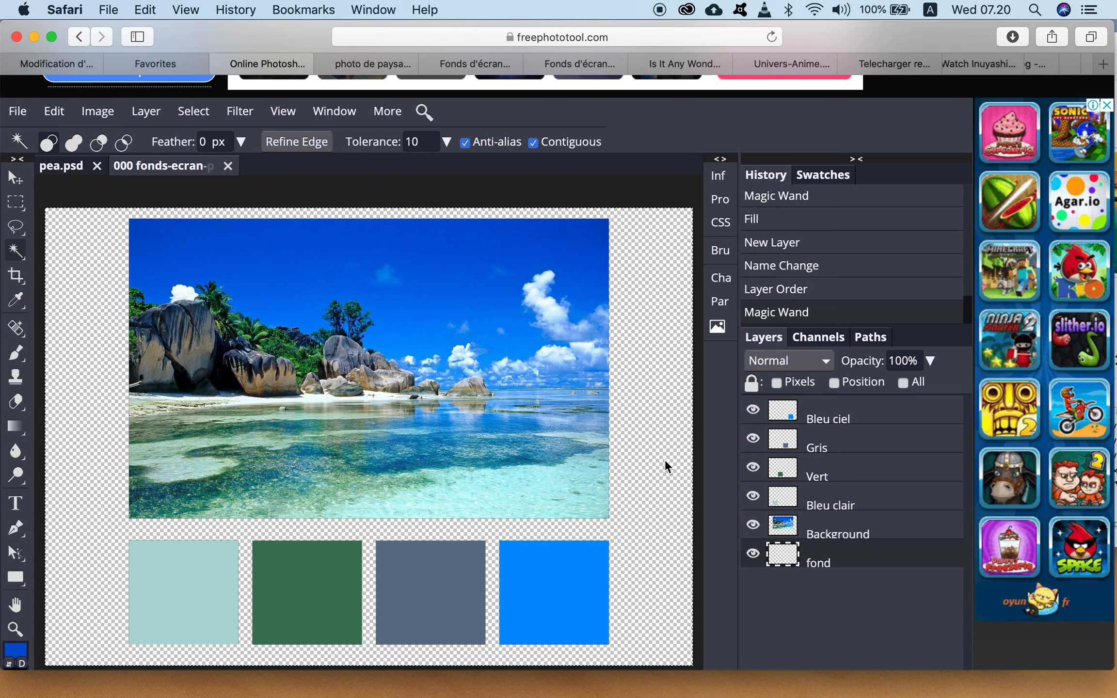
pyautogui.click(57, 109)
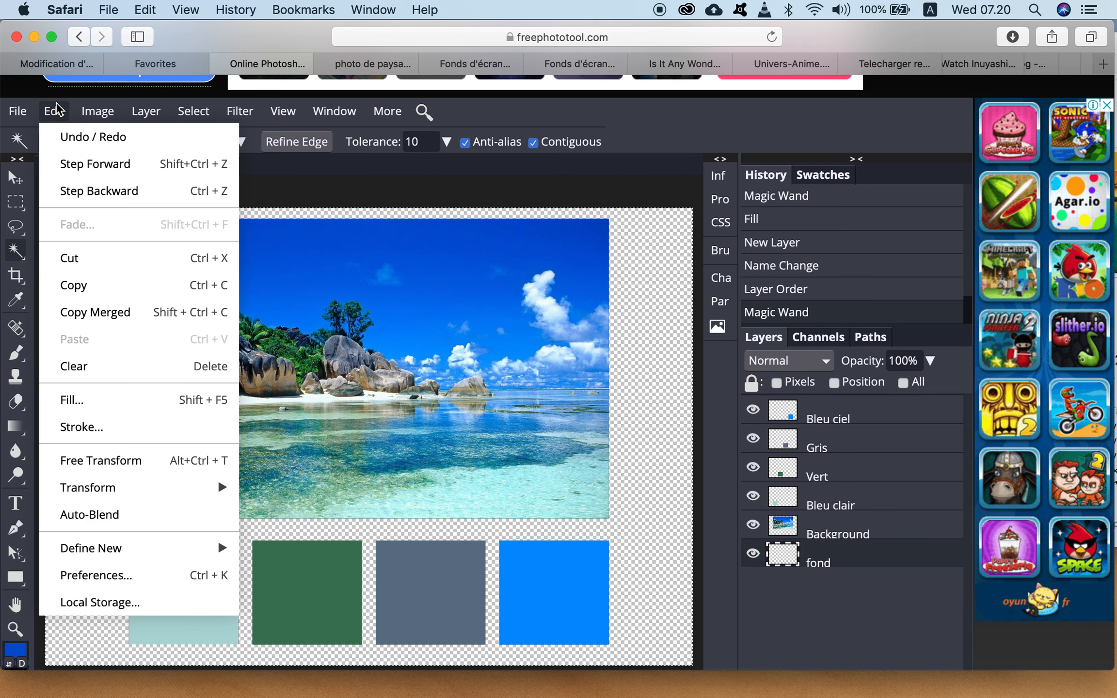
pyautogui.click(68, 407)
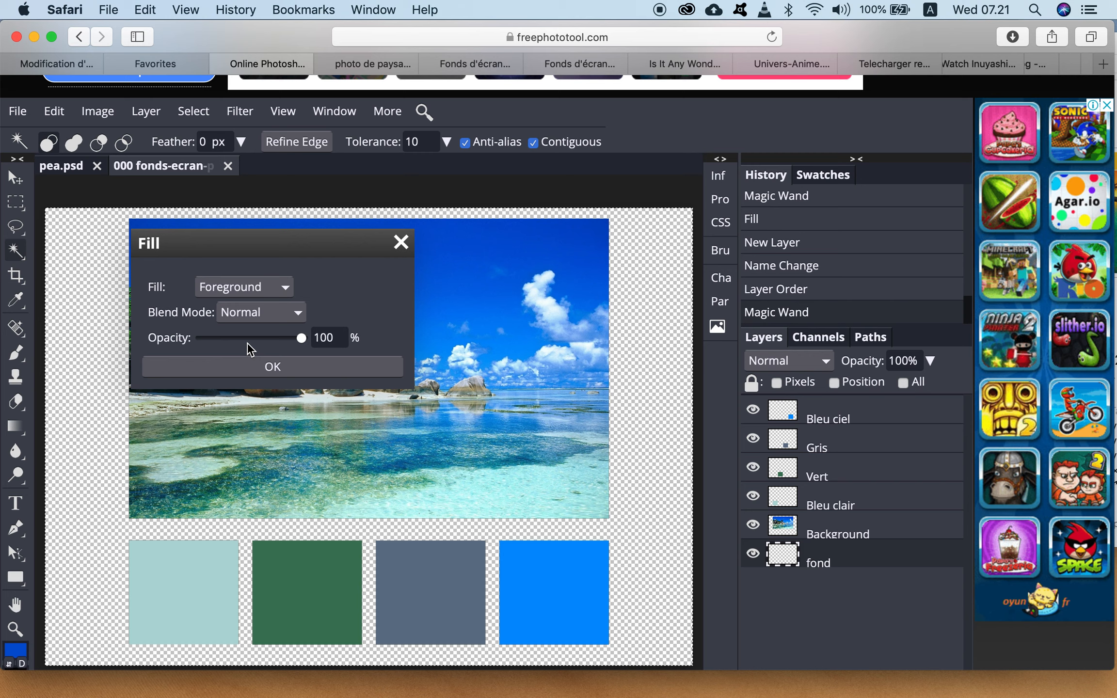
pyautogui.click(255, 366)
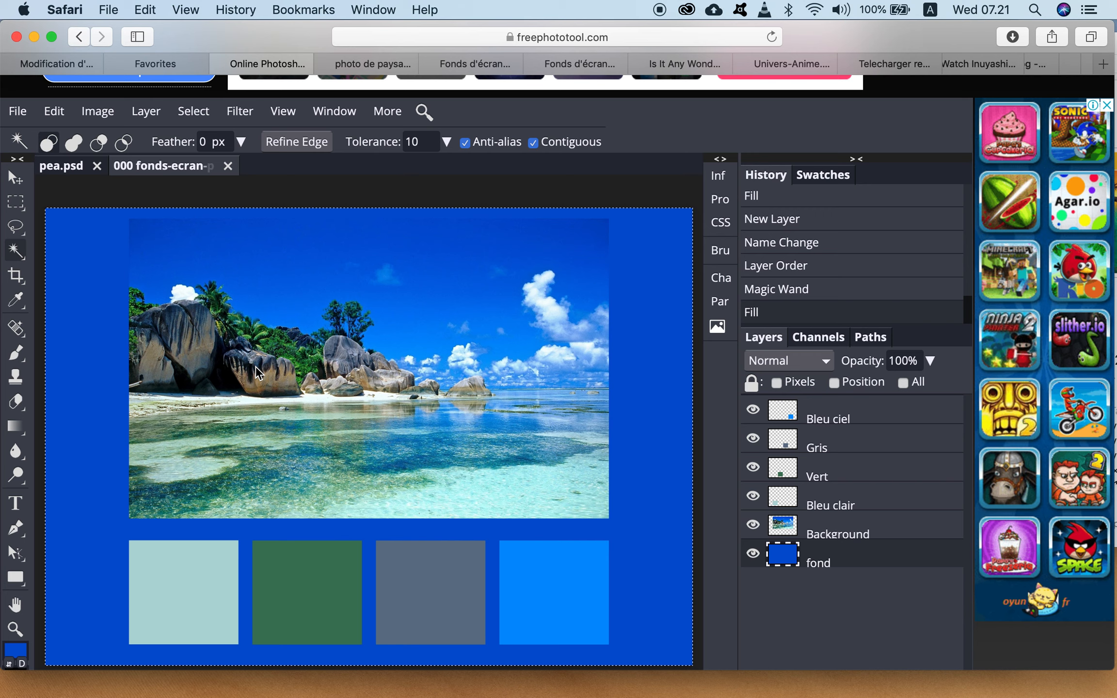
# Save the layered palette document as a PSD file
pyautogui.click(17, 112)
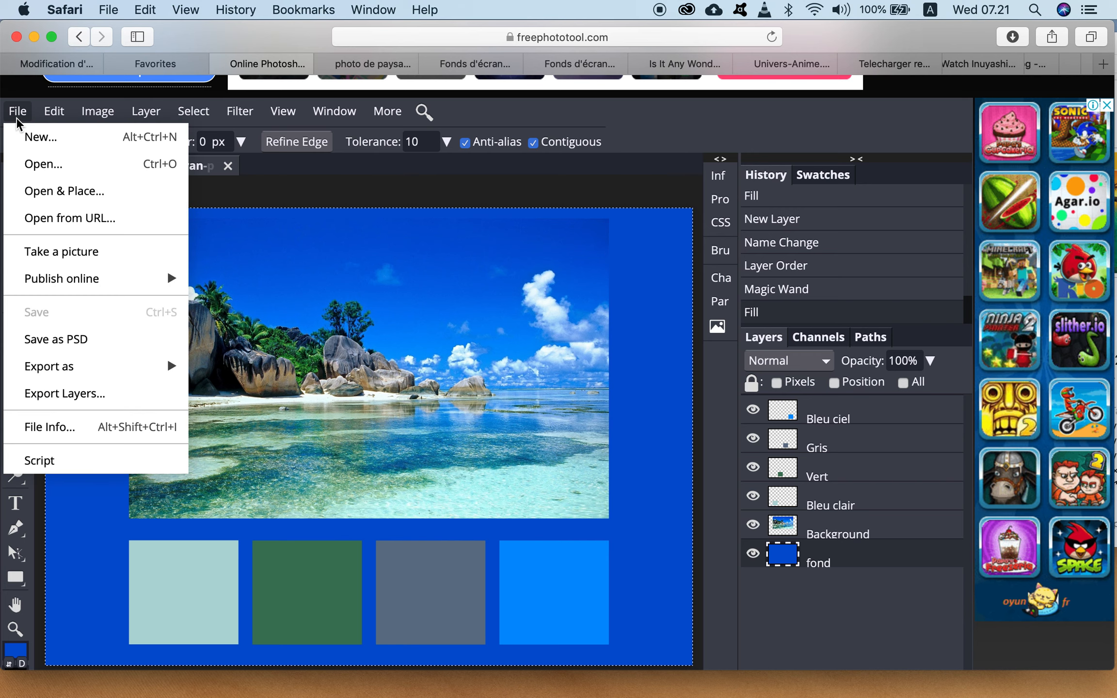
pyautogui.click(68, 345)
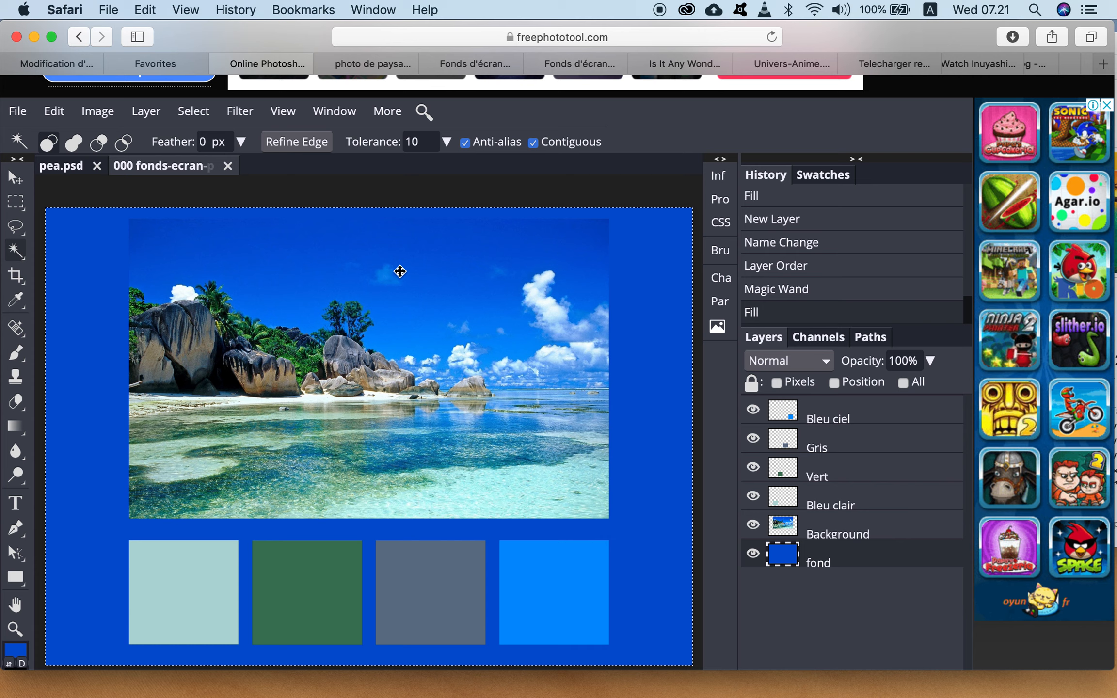
# Export the palette as a PDF at 2970 × 2100 px and 100% quality, and check the files in the browser's downloads list
pyautogui.click(18, 111)
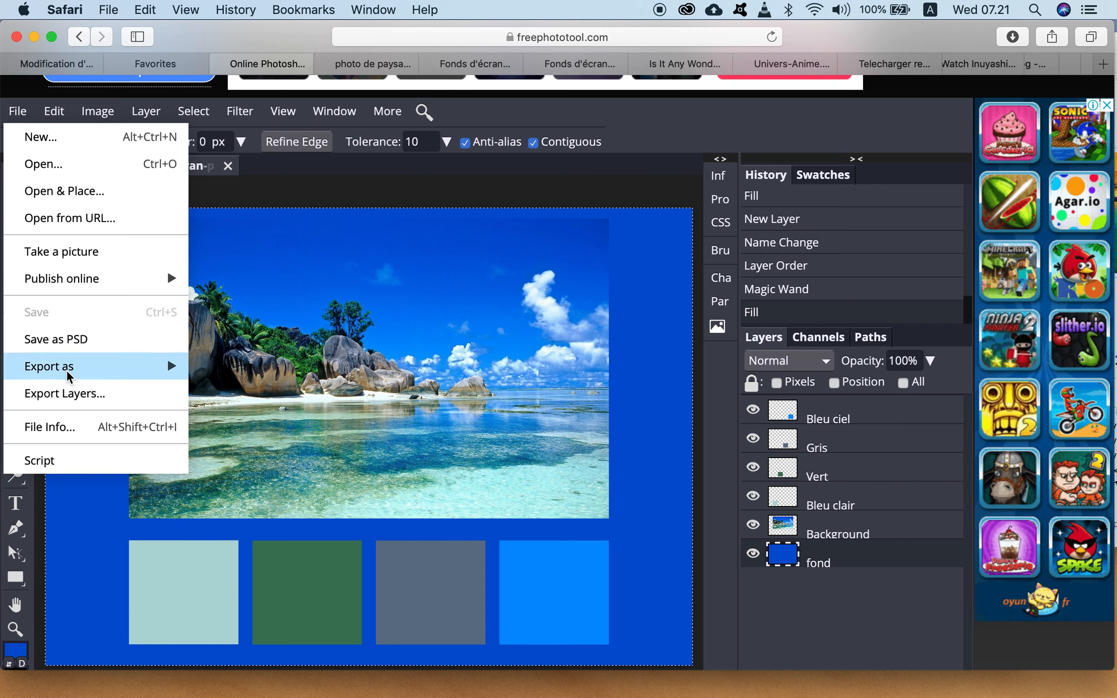
pyautogui.moveTo(69, 372)
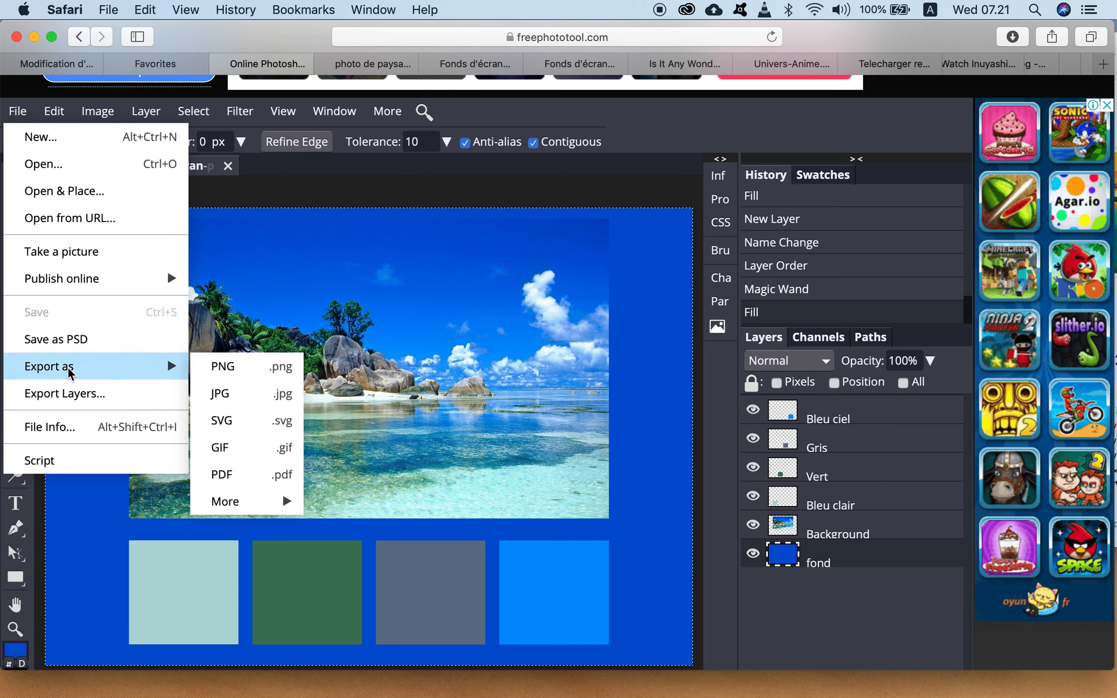
pyautogui.click(237, 479)
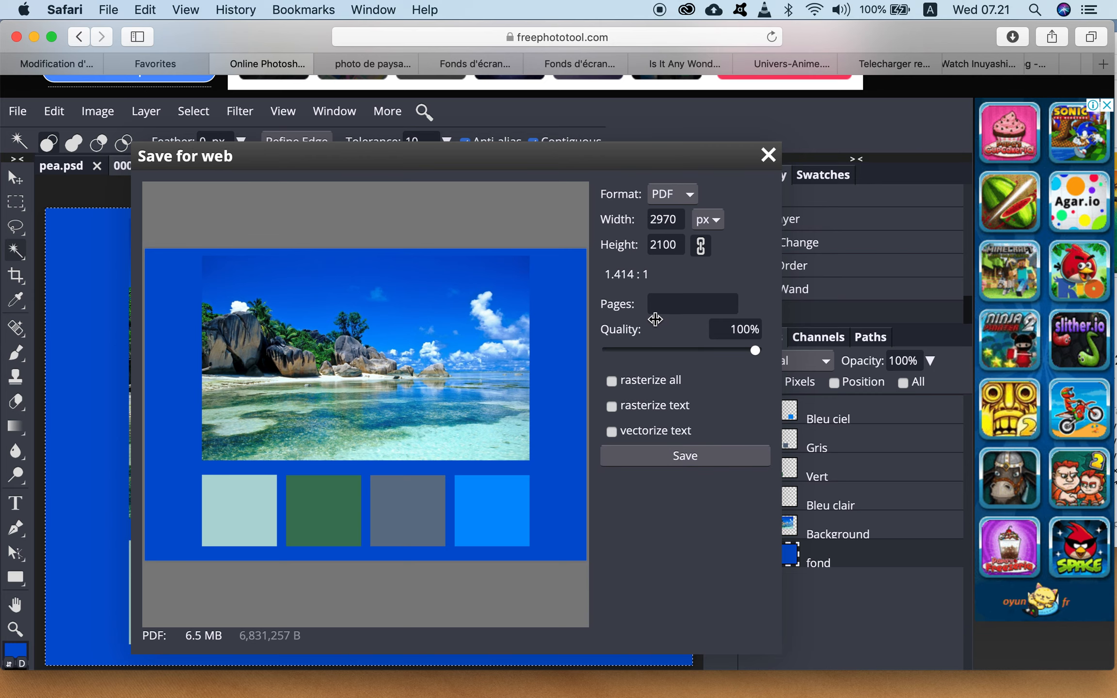
pyautogui.click(685, 458)
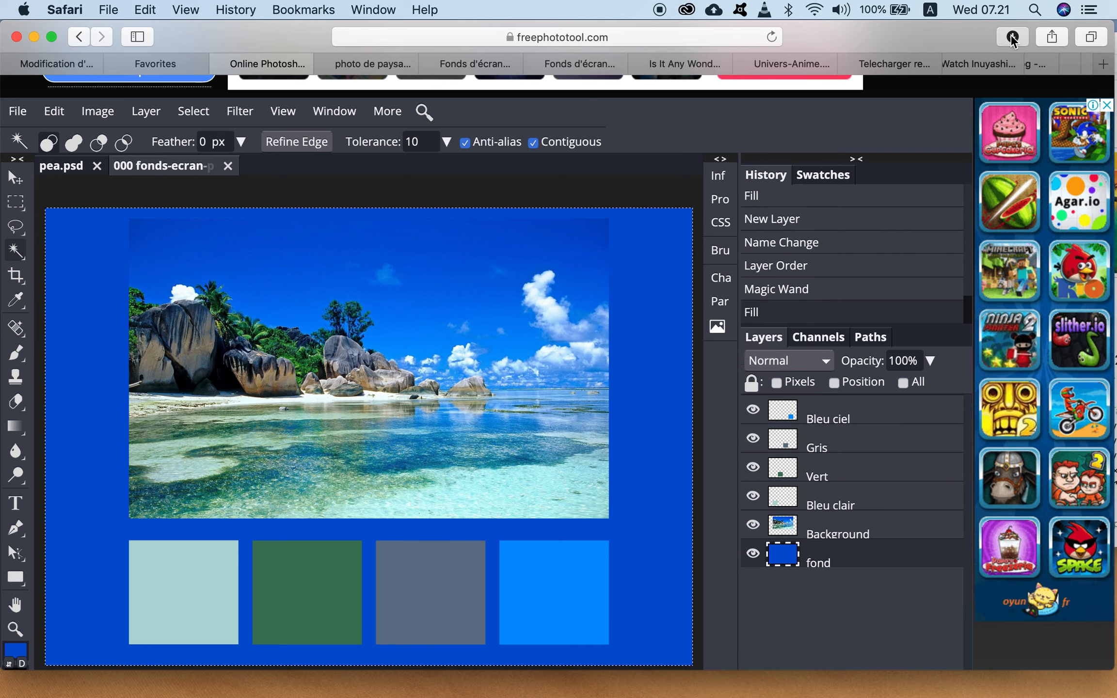
pyautogui.click(1012, 37)
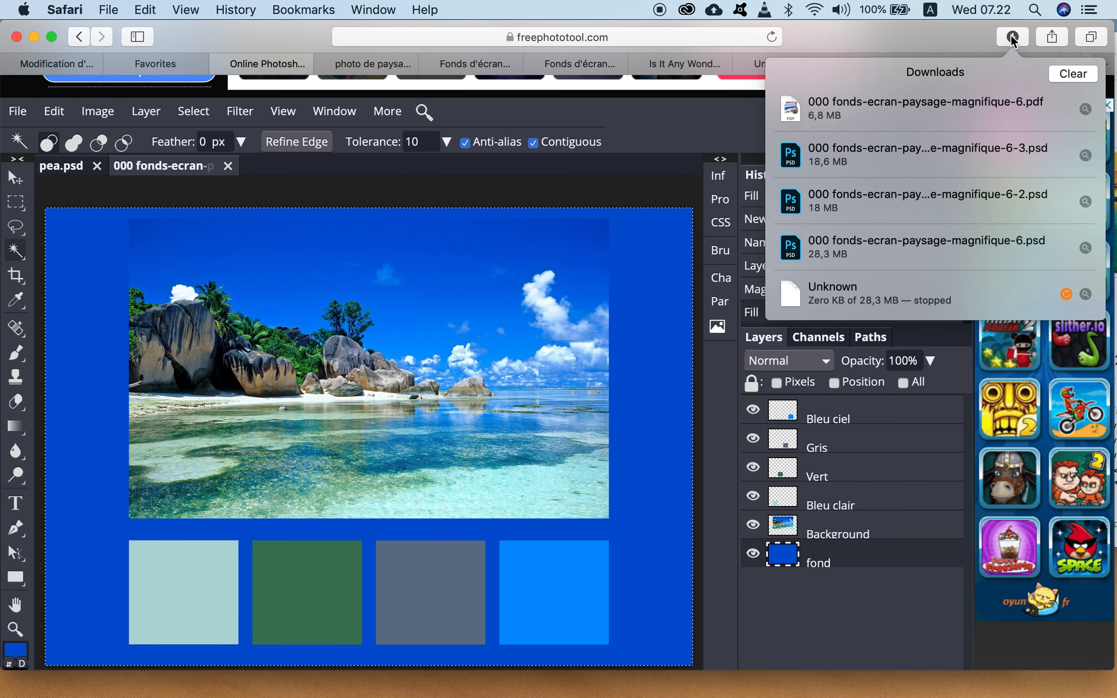
pyautogui.click(1013, 40)
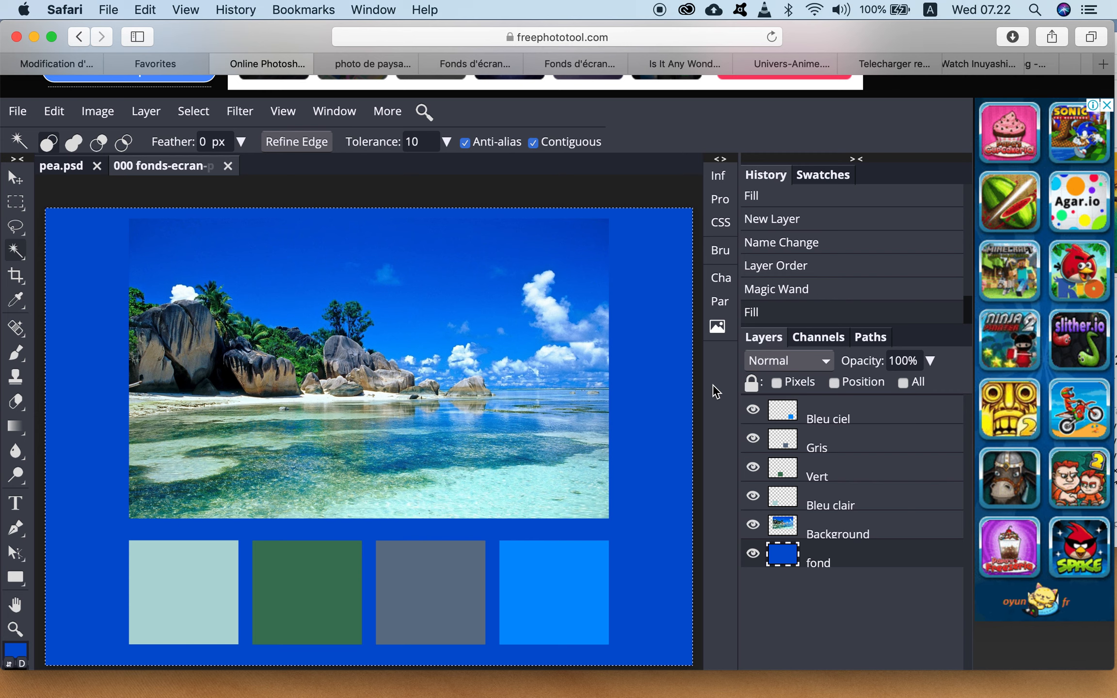